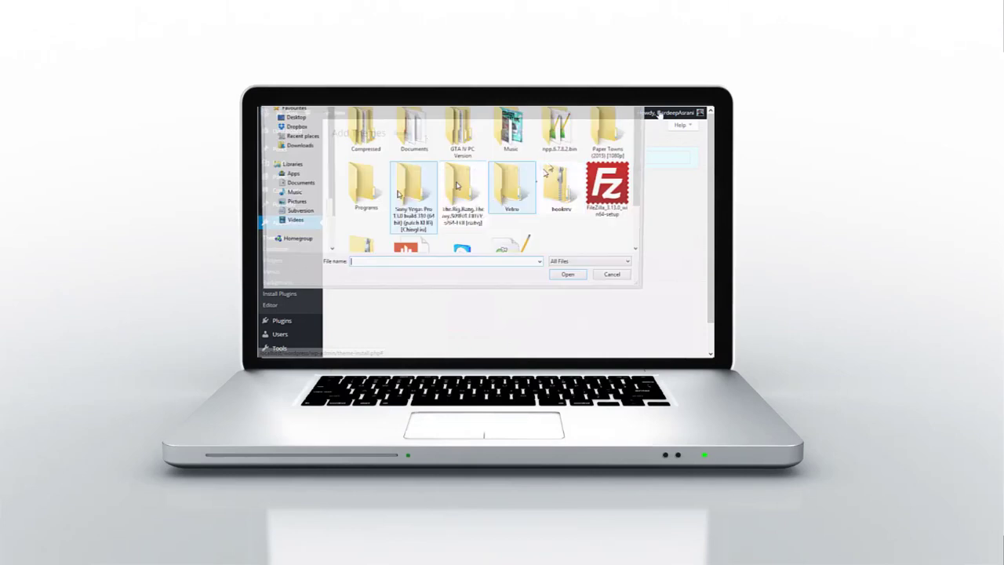
{"action": "double_click", "coordinate": [407, 238]}
{"action": "left_click", "coordinate": [555, 205]}
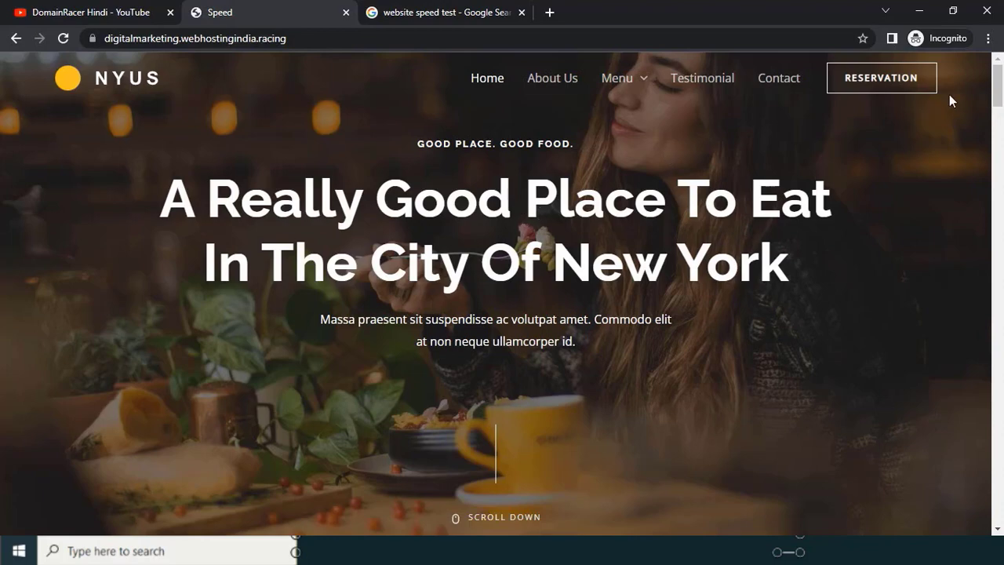
Step: Look through the restaurant home page, enlarge the having-lunch-together gallery photo, close it and return to the start of the page
{"action": "left_click_drag", "start_coordinate": [994, 86], "coordinate": [990, 301]}
{"action": "left_click", "coordinate": [541, 146]}
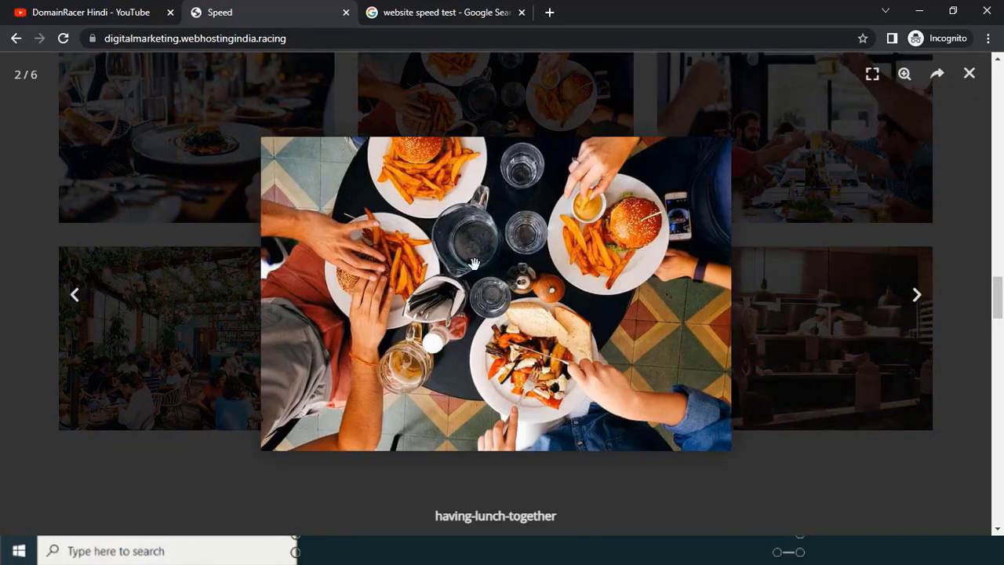
{"action": "left_click", "coordinate": [955, 197]}
{"action": "left_click_drag", "start_coordinate": [998, 313], "coordinate": [979, 96]}
{"action": "key", "text": "Right"}
{"action": "left_click", "coordinate": [969, 73]}
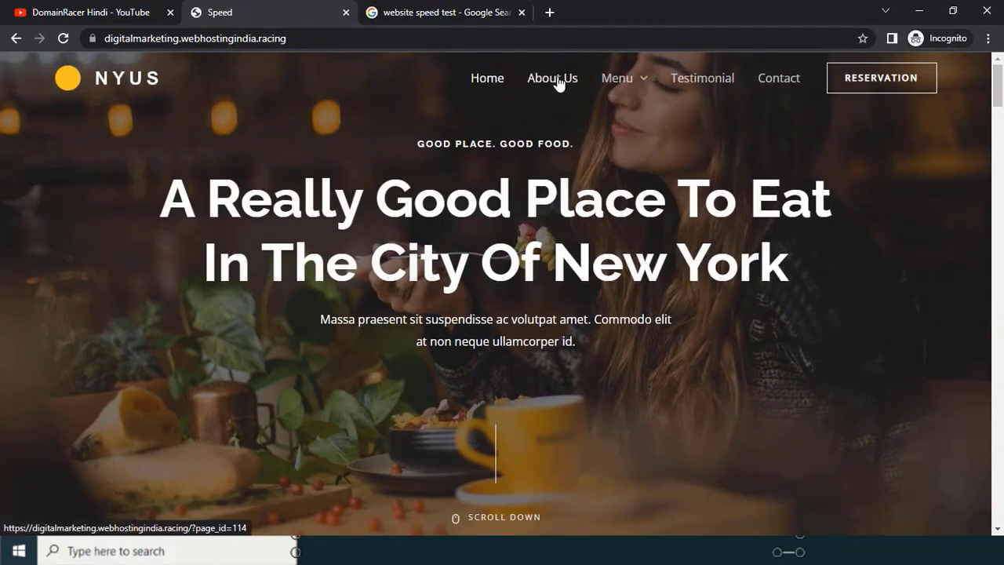
Step: View the Testimonial page from beginning to end and go back to the restaurant site's home page
{"action": "mouse_move", "coordinate": [635, 85]}
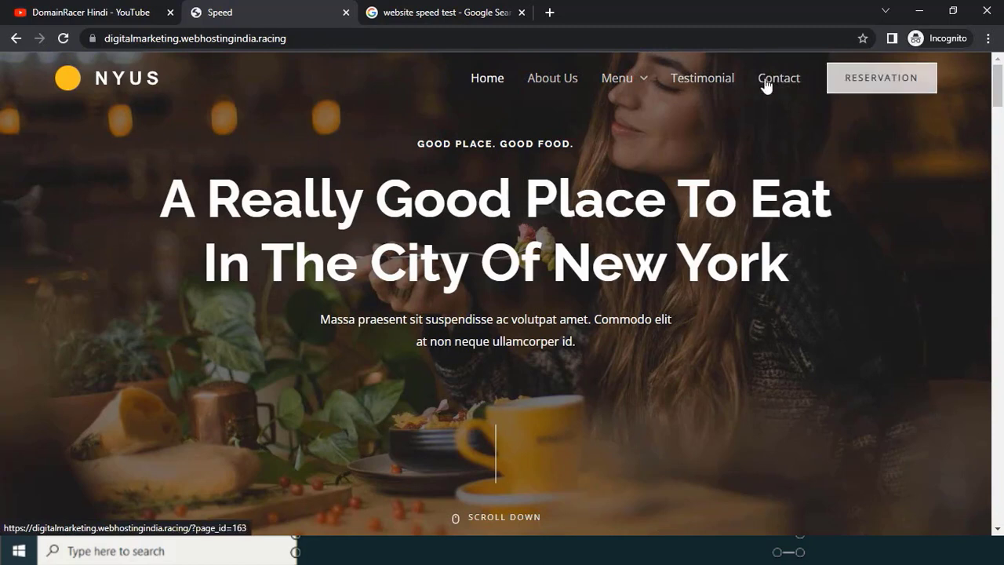
{"action": "left_click", "coordinate": [714, 87]}
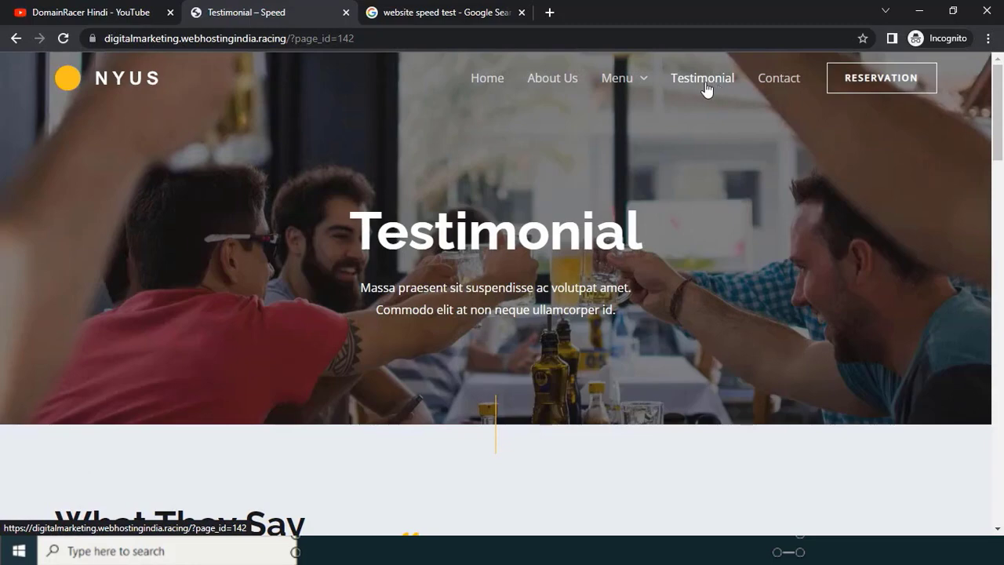
{"action": "scroll", "coordinate": [706, 91], "scroll_direction": "down", "scroll_amount": 10}
{"action": "scroll", "coordinate": [539, 169], "scroll_direction": "down", "scroll_amount": 6}
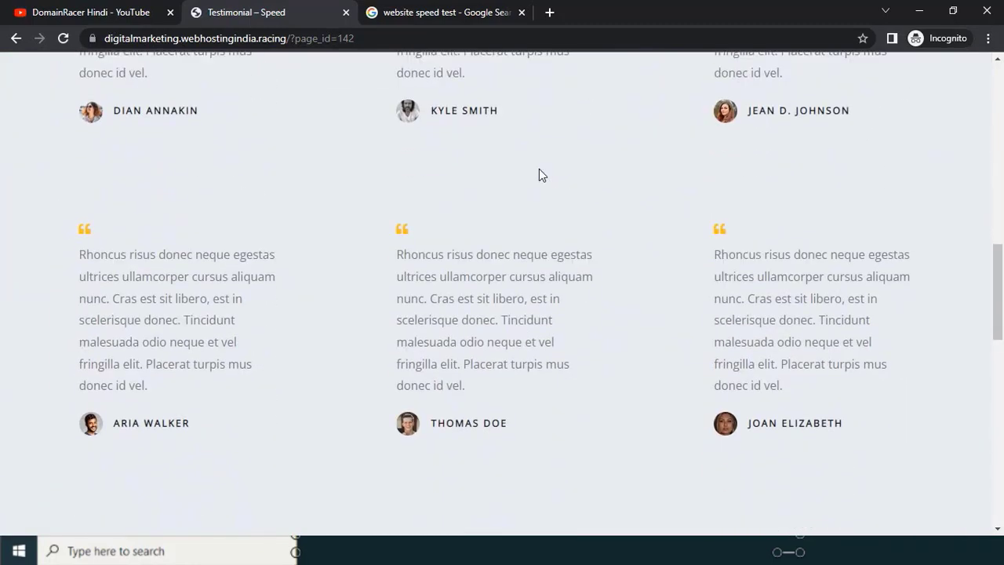
{"action": "scroll", "coordinate": [539, 169], "scroll_direction": "up", "scroll_amount": 11}
{"action": "scroll", "coordinate": [538, 168], "scroll_direction": "up", "scroll_amount": 5}
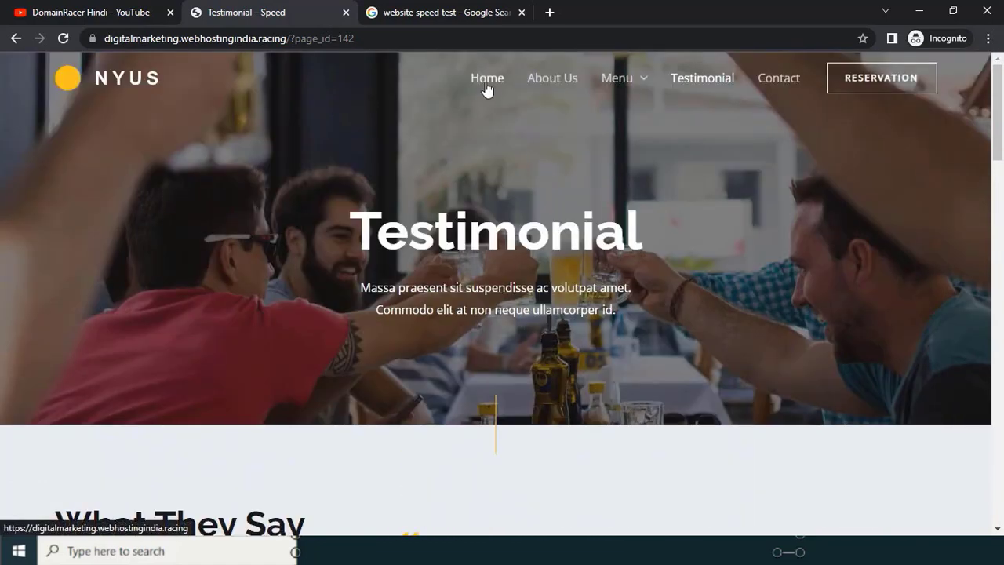
{"action": "left_click", "coordinate": [486, 90]}
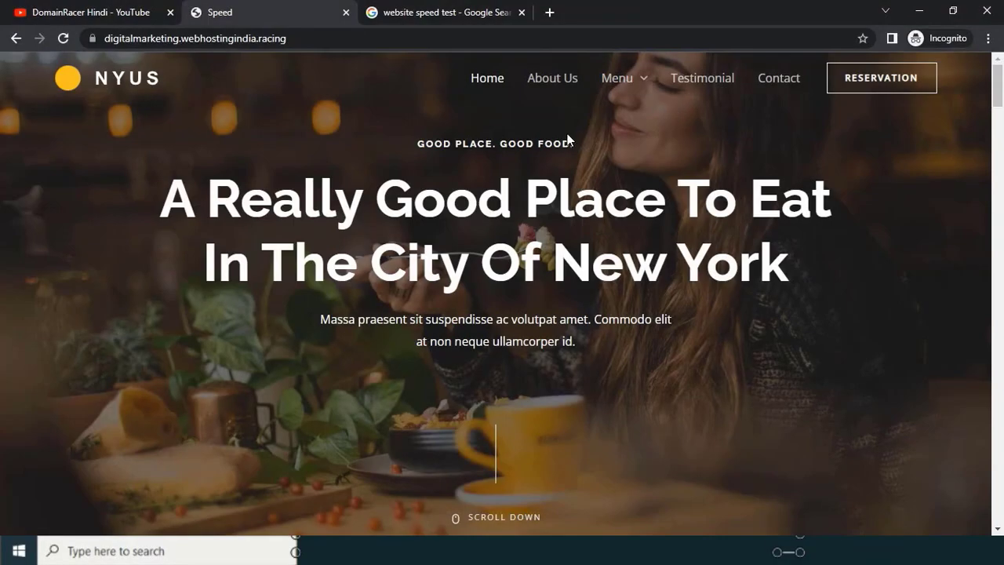
Step: Copy the restaurant website's full address
{"action": "left_click", "coordinate": [371, 37]}
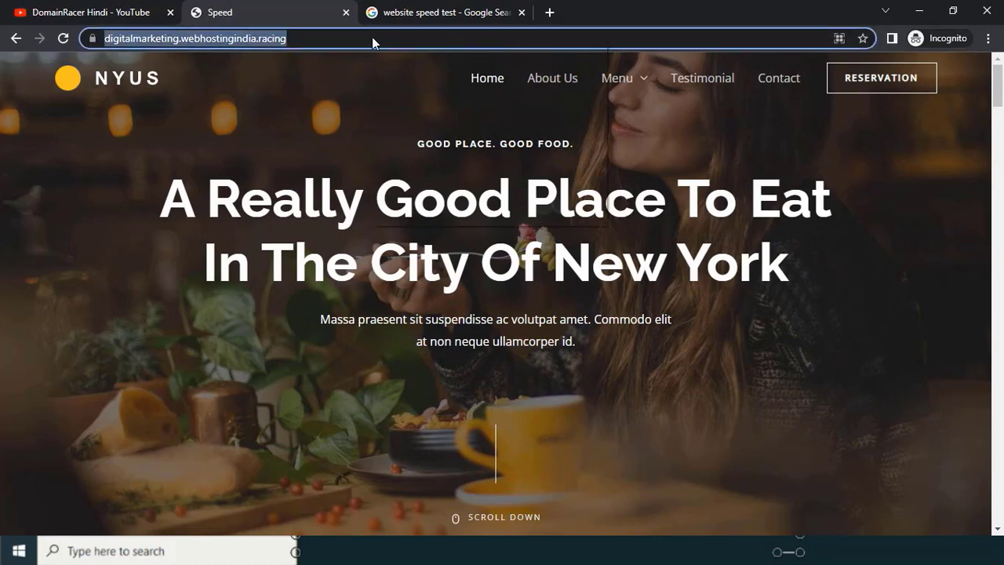
{"action": "right_click", "coordinate": [372, 37]}
{"action": "left_click", "coordinate": [407, 91]}
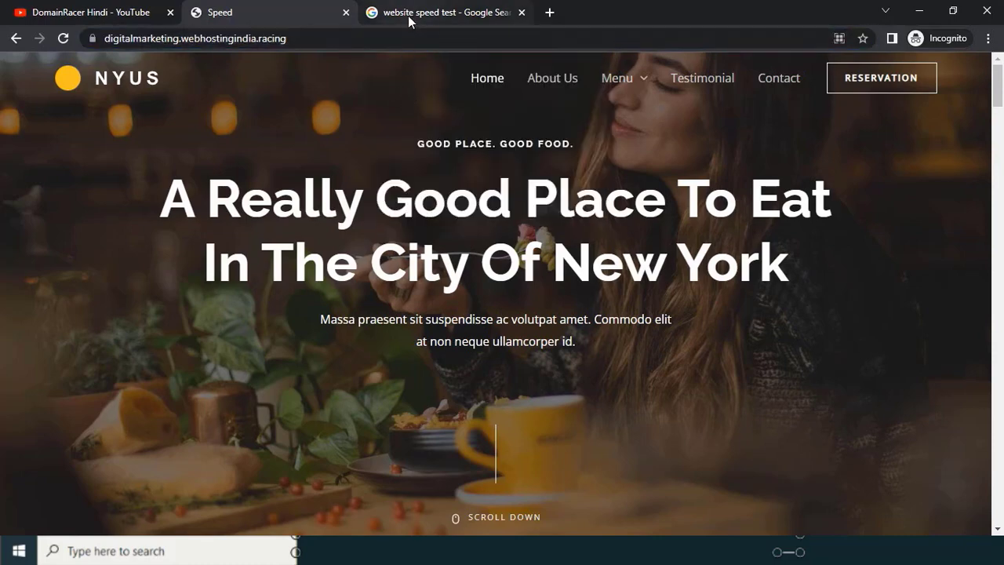
{"action": "left_click", "coordinate": [418, 15]}
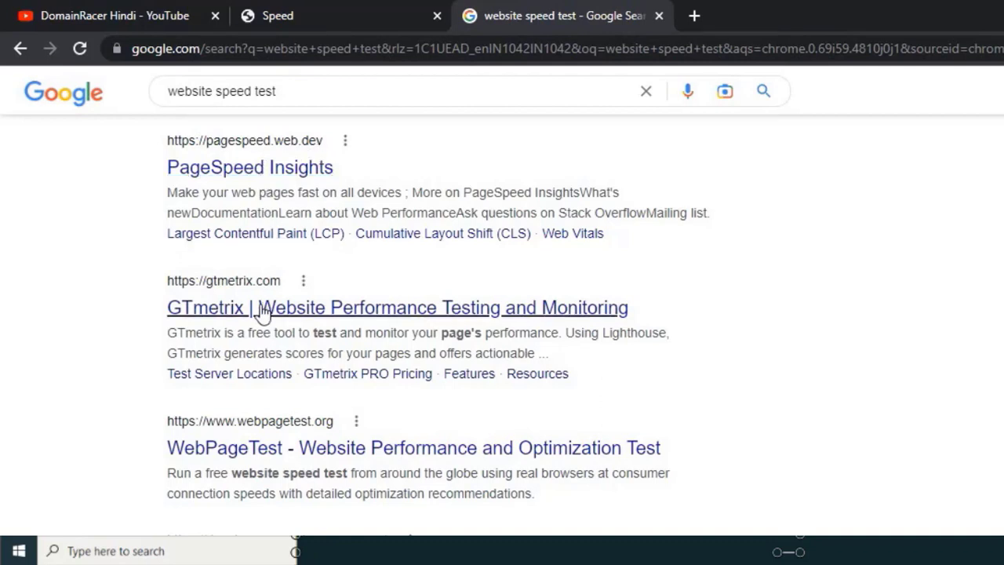
{"action": "left_click", "coordinate": [238, 168]}
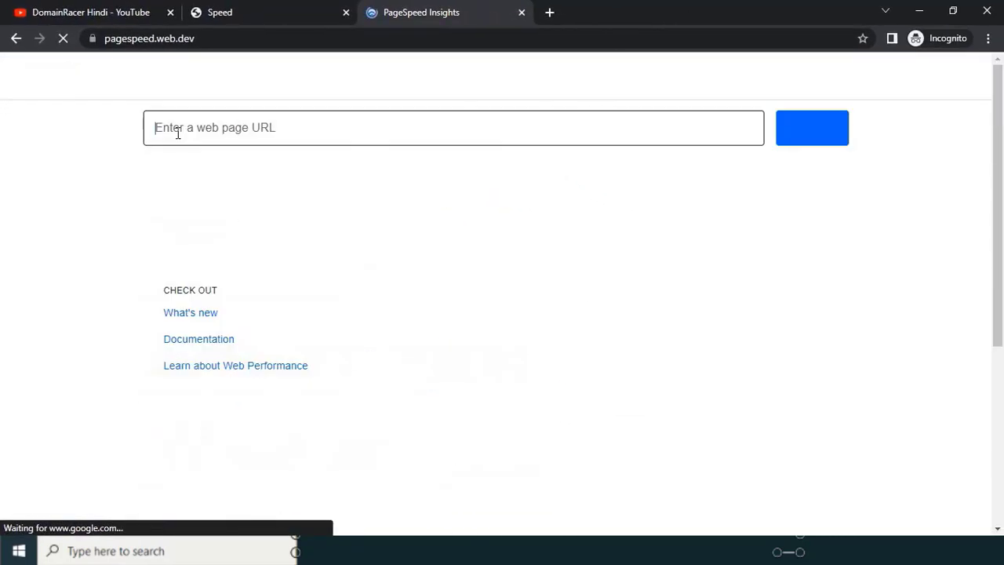
{"action": "right_click", "coordinate": [190, 127]}
{"action": "left_click", "coordinate": [241, 215]}
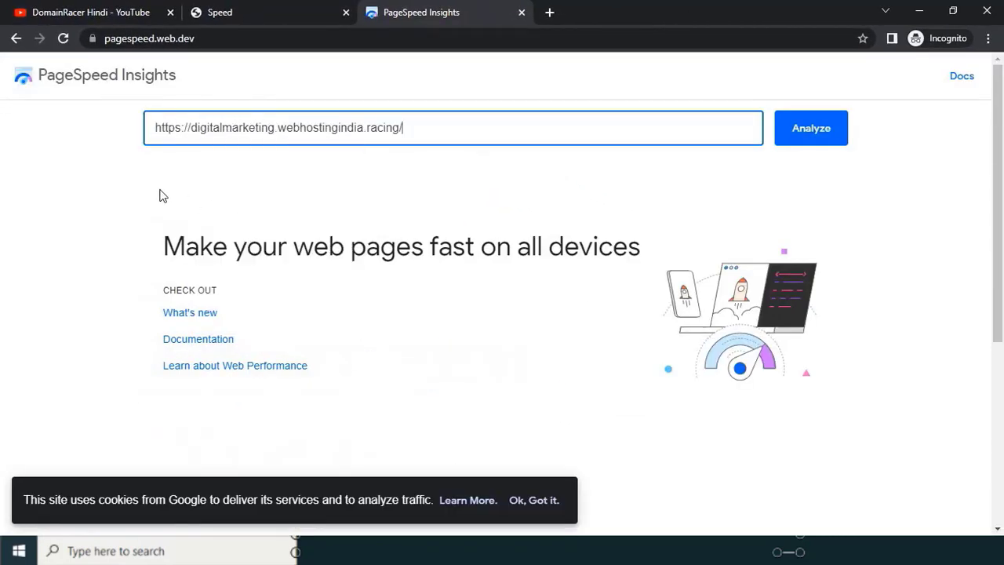
{"action": "left_click", "coordinate": [805, 134]}
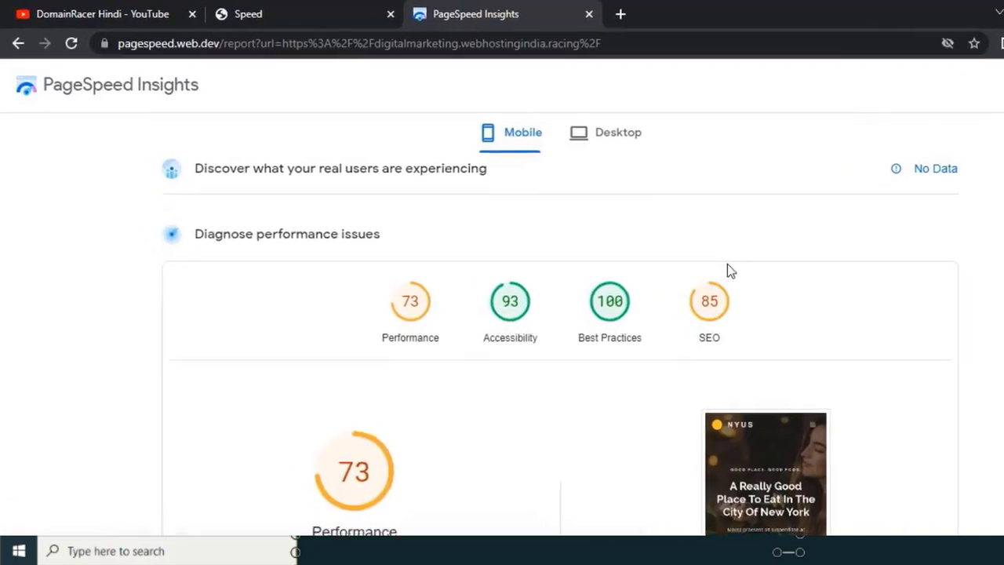
Step: Review the performance scores in the mobile report, compare them with the desktop report and return to mobile
{"action": "scroll", "coordinate": [741, 269], "scroll_direction": "down", "scroll_amount": 2}
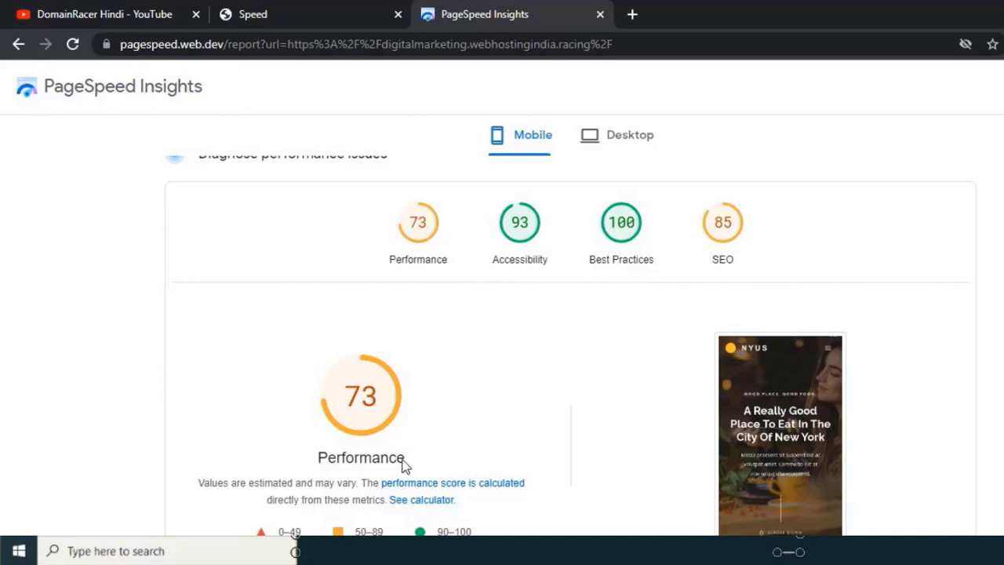
{"action": "scroll", "coordinate": [476, 329], "scroll_direction": "up", "scroll_amount": 1}
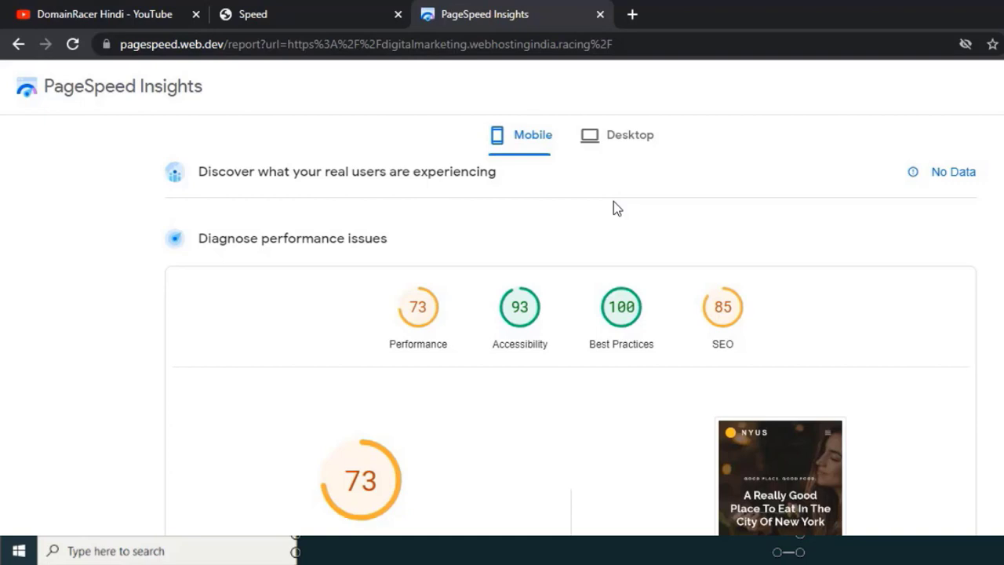
{"action": "left_click", "coordinate": [607, 148]}
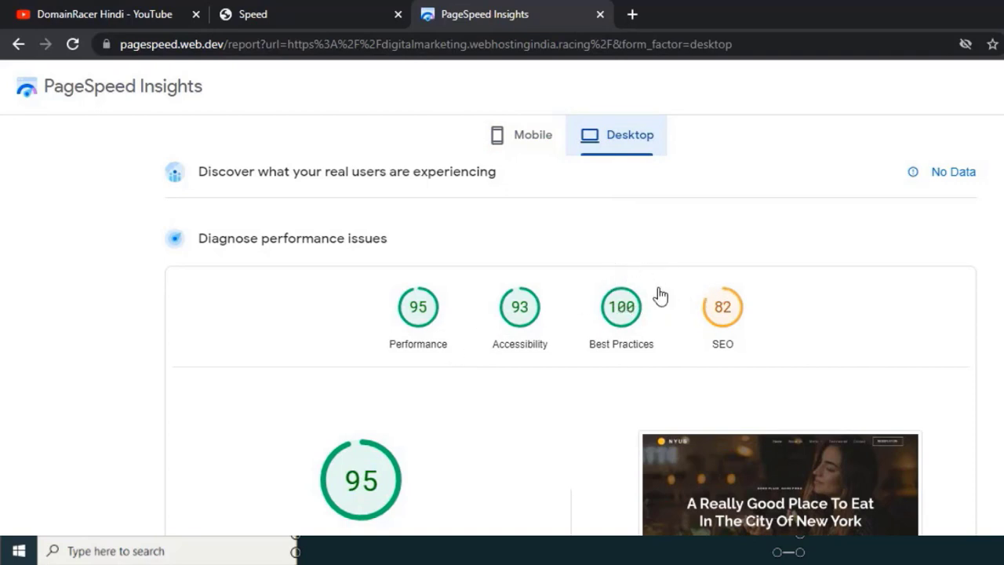
{"action": "left_click", "coordinate": [512, 148]}
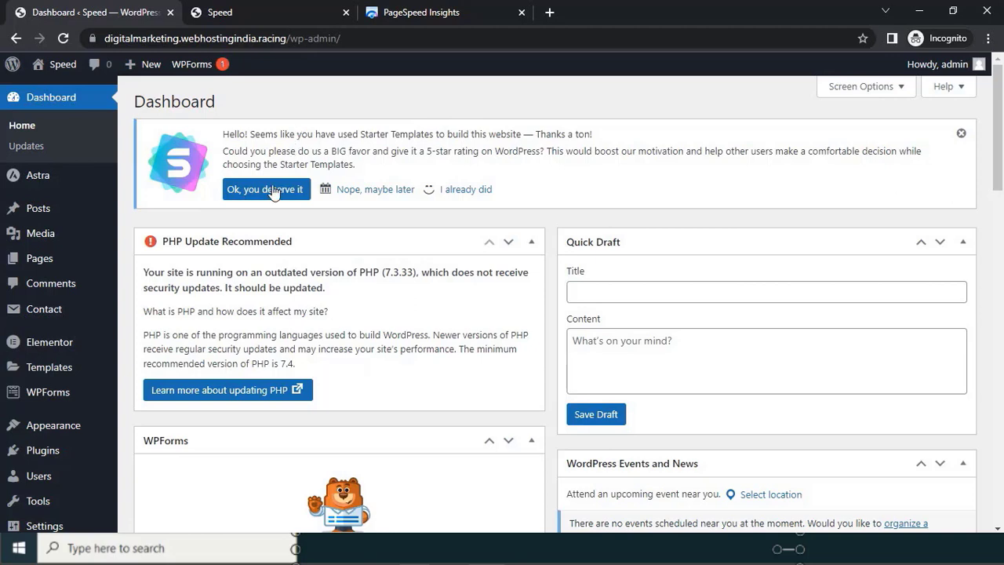
Step: Open the installed WordPress themes and permanently delete the inactive Twenty Twenty-One theme
{"action": "left_click", "coordinate": [52, 428]}
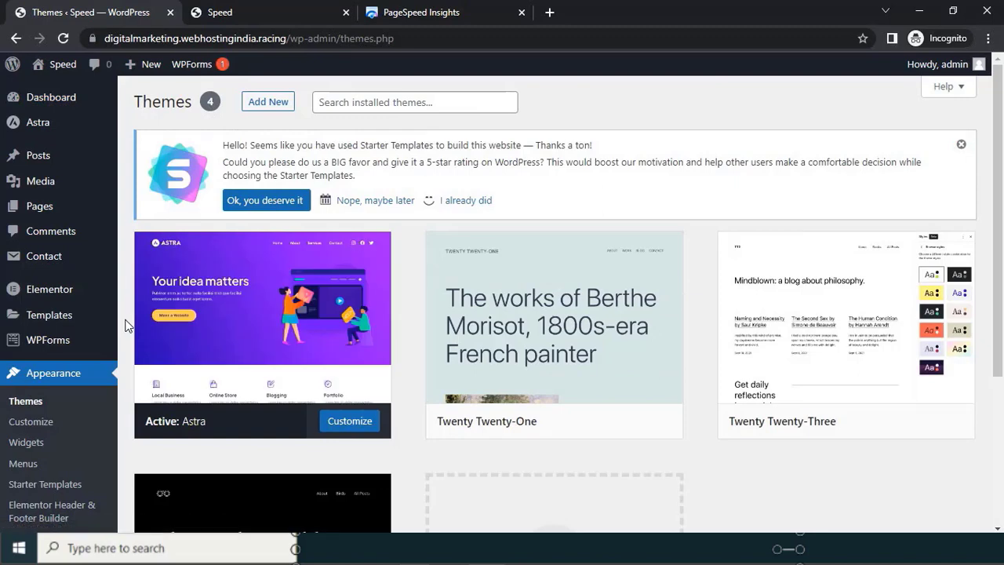
{"action": "scroll", "coordinate": [124, 322], "scroll_direction": "down", "scroll_amount": 1}
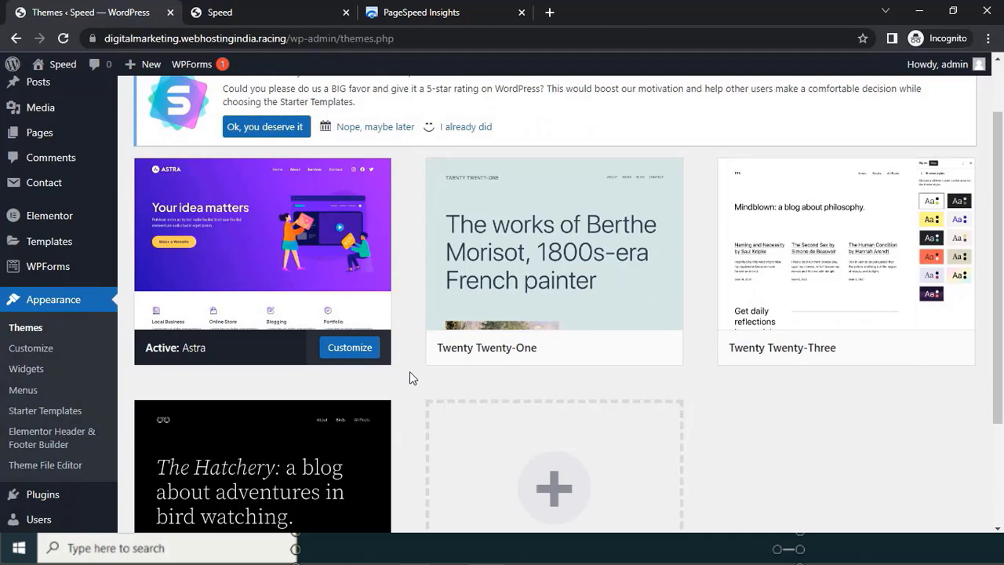
{"action": "scroll", "coordinate": [489, 330], "scroll_direction": "down", "scroll_amount": 1}
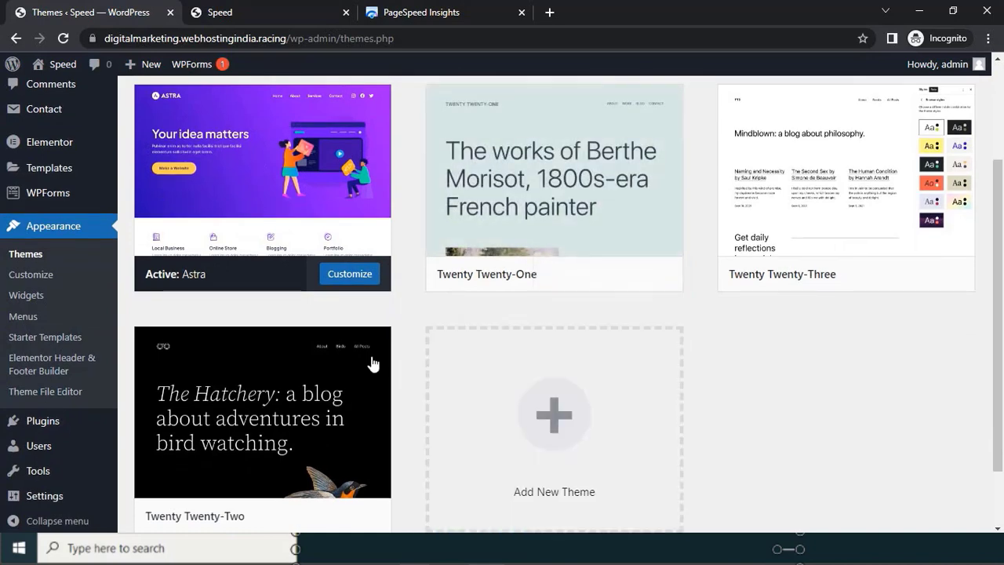
{"action": "scroll", "coordinate": [445, 290], "scroll_direction": "up", "scroll_amount": 1}
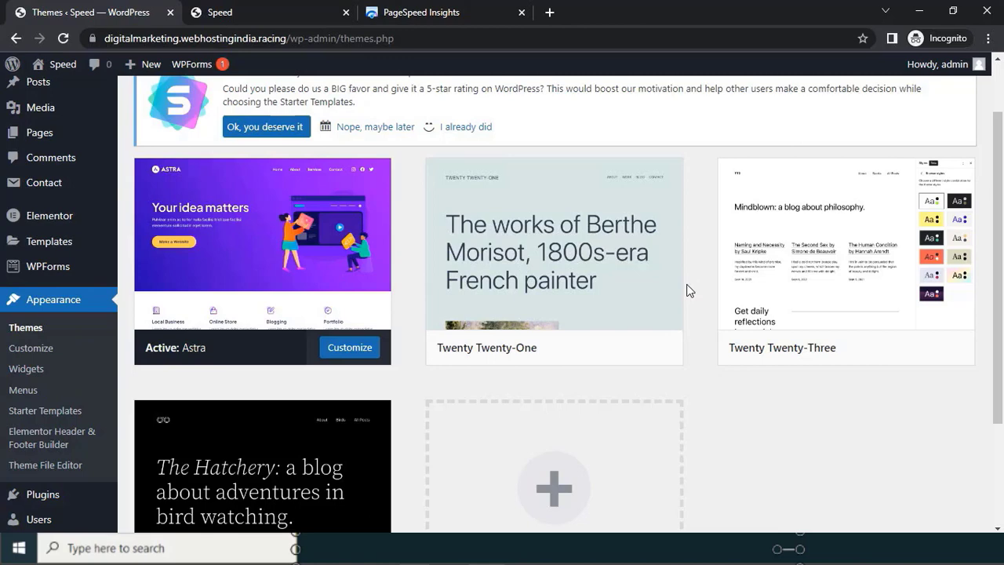
{"action": "mouse_move", "coordinate": [681, 292]}
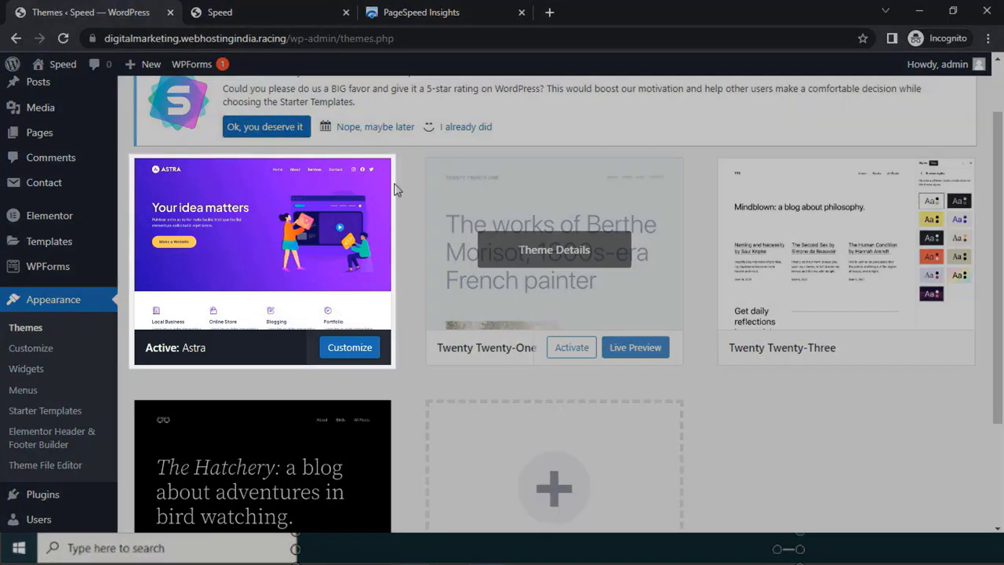
{"action": "mouse_move", "coordinate": [160, 177]}
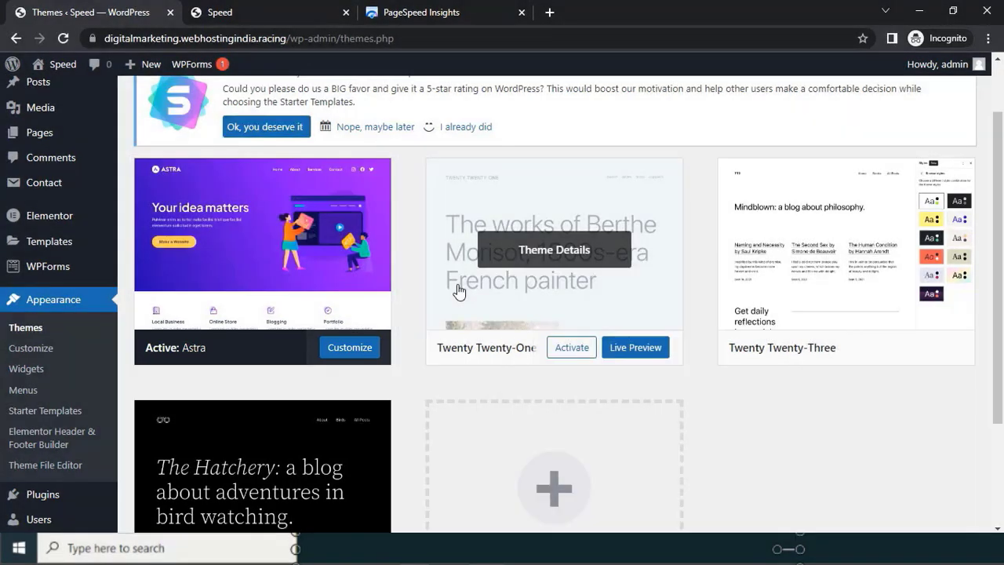
{"action": "left_click", "coordinate": [459, 290]}
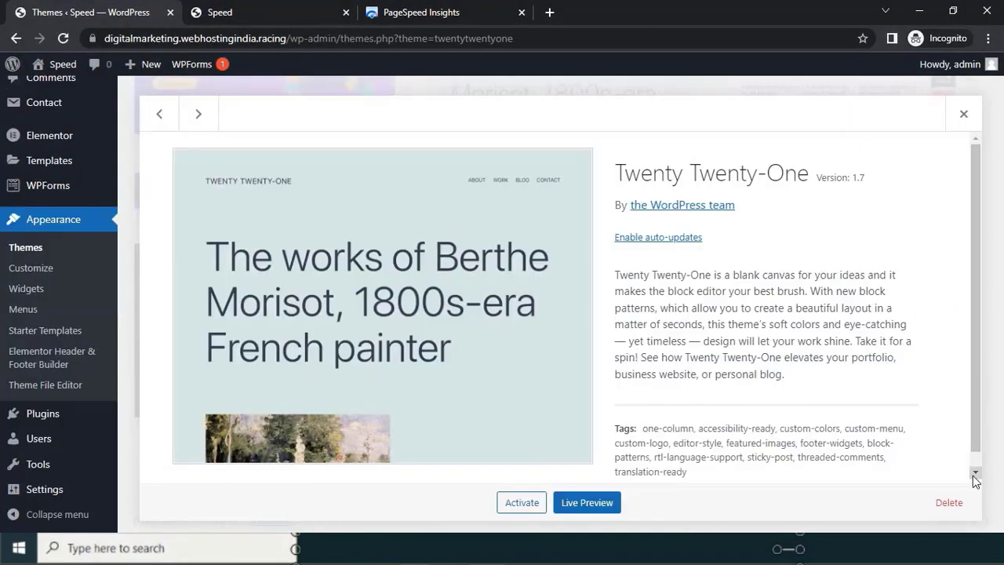
{"action": "left_click", "coordinate": [955, 504]}
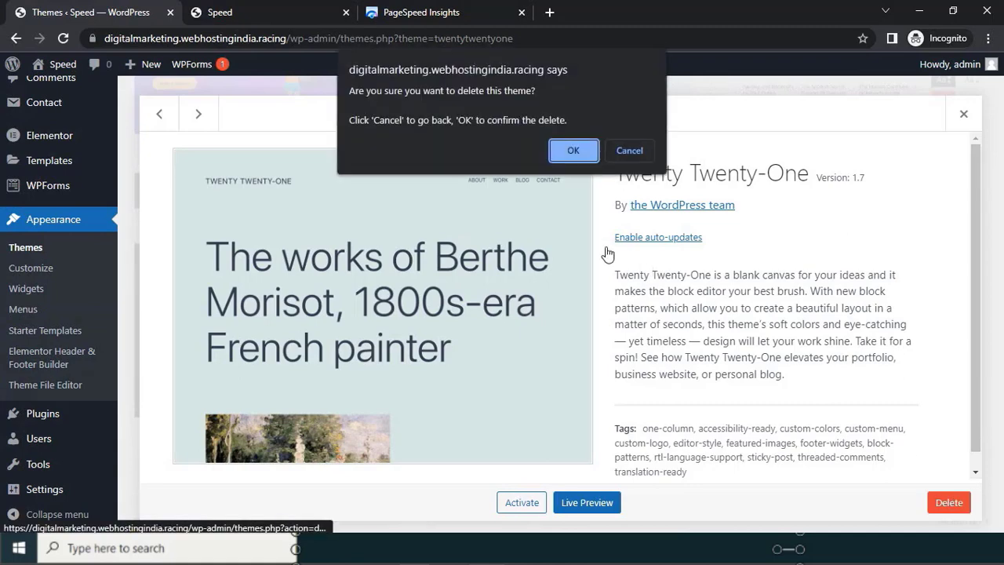
{"action": "left_click", "coordinate": [564, 152]}
Step: Delete the inactive Twenty Twenty-Three theme from the site
{"action": "left_click", "coordinate": [563, 160]}
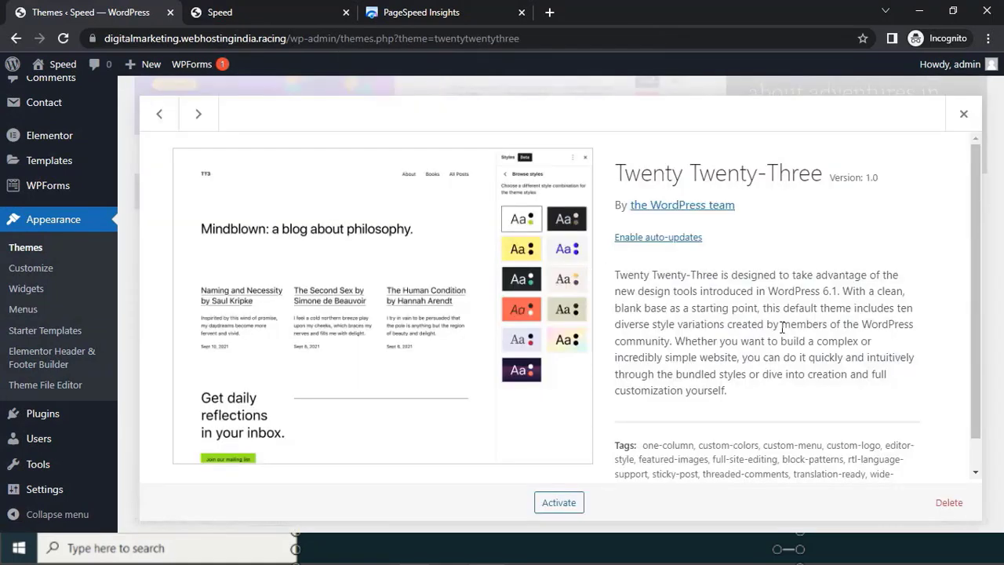
{"action": "left_click", "coordinate": [948, 500]}
{"action": "left_click", "coordinate": [566, 151]}
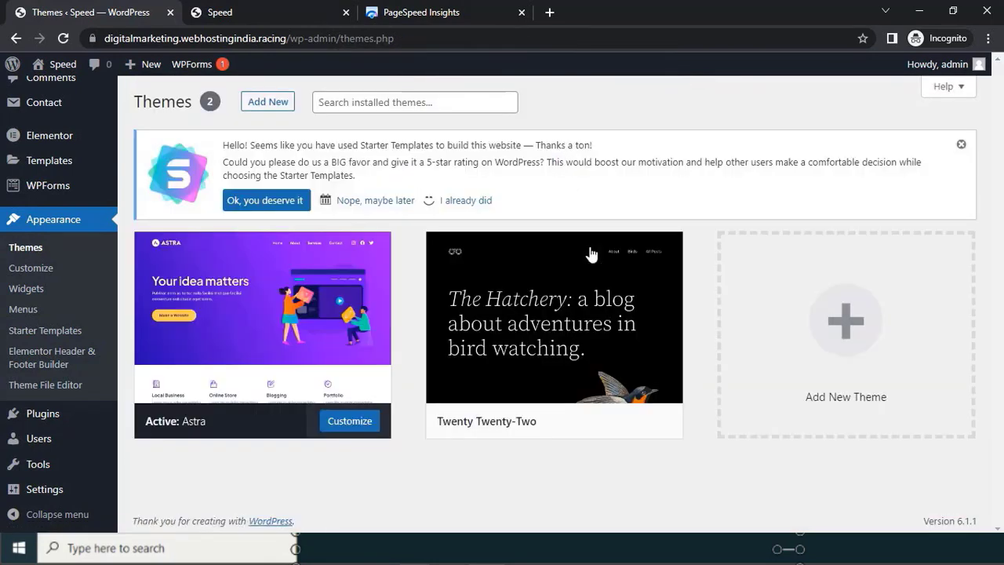
Step: Delete the inactive Twenty Twenty-Two theme, keeping only the Astra theme installed
{"action": "left_click", "coordinate": [589, 253]}
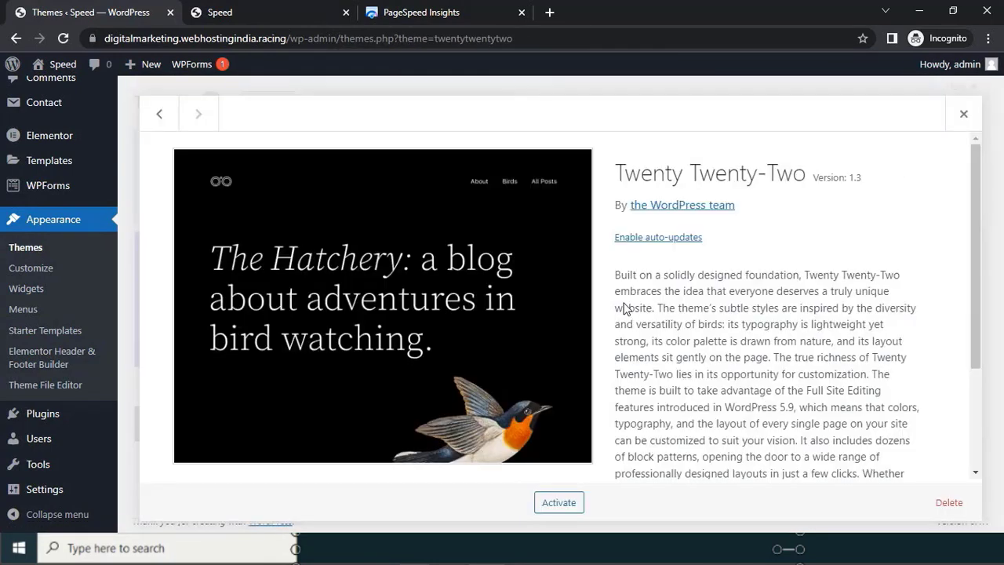
{"action": "left_click", "coordinate": [948, 502]}
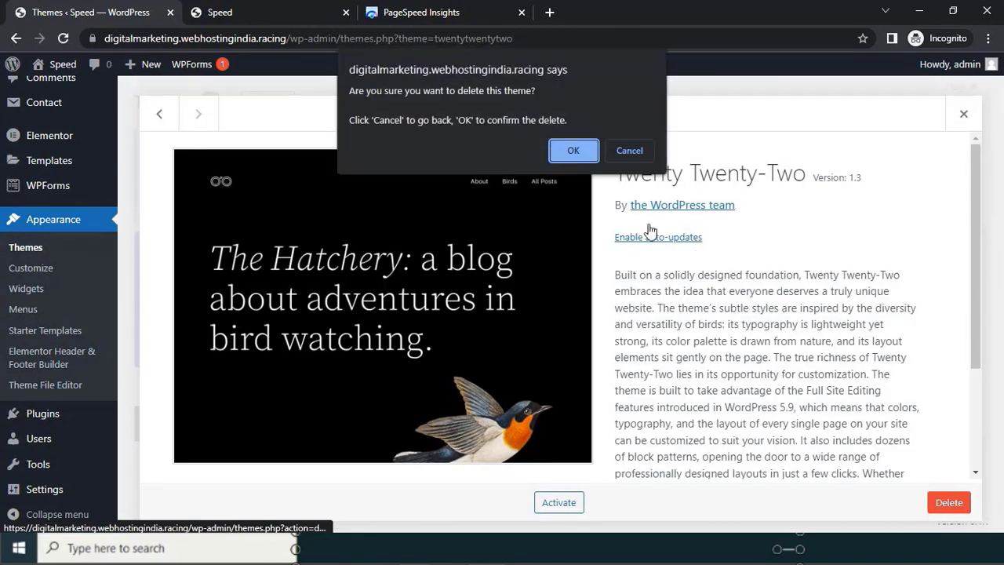
{"action": "left_click", "coordinate": [574, 154]}
{"action": "scroll", "coordinate": [580, 163], "scroll_direction": "down", "scroll_amount": 4}
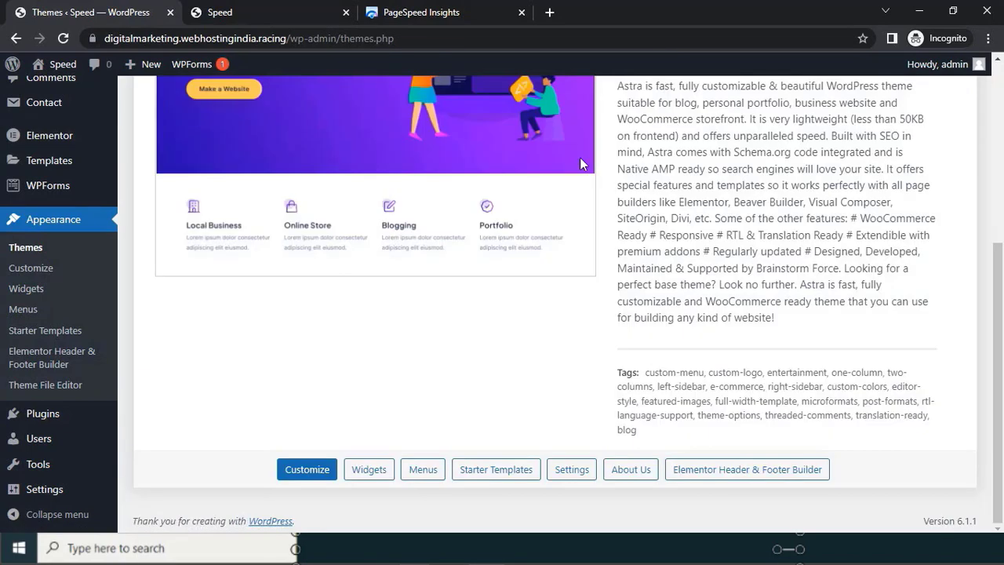
Step: Return to the WordPress dashboard and open the list of installed plugins
{"action": "left_click", "coordinate": [47, 98]}
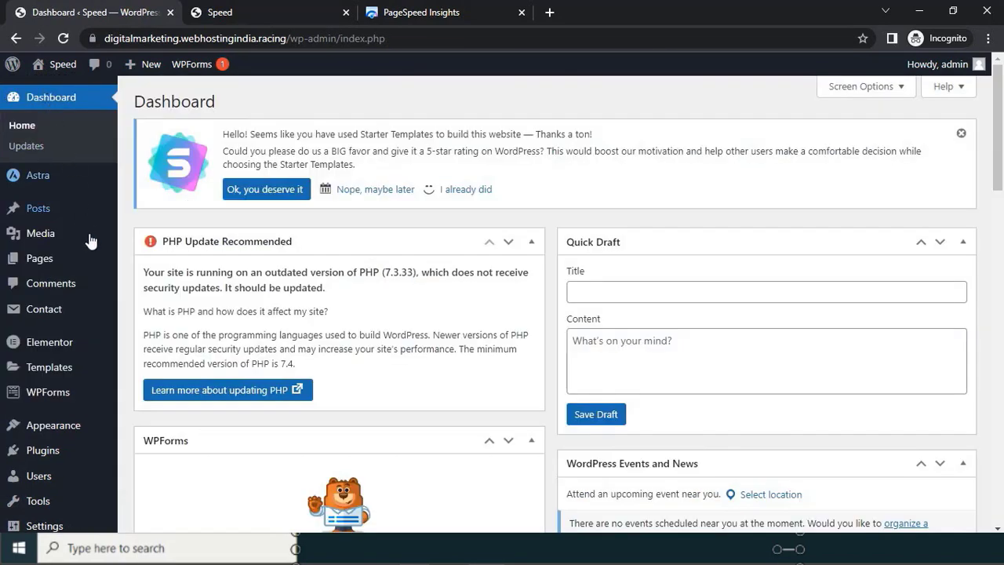
{"action": "mouse_move", "coordinate": [43, 450]}
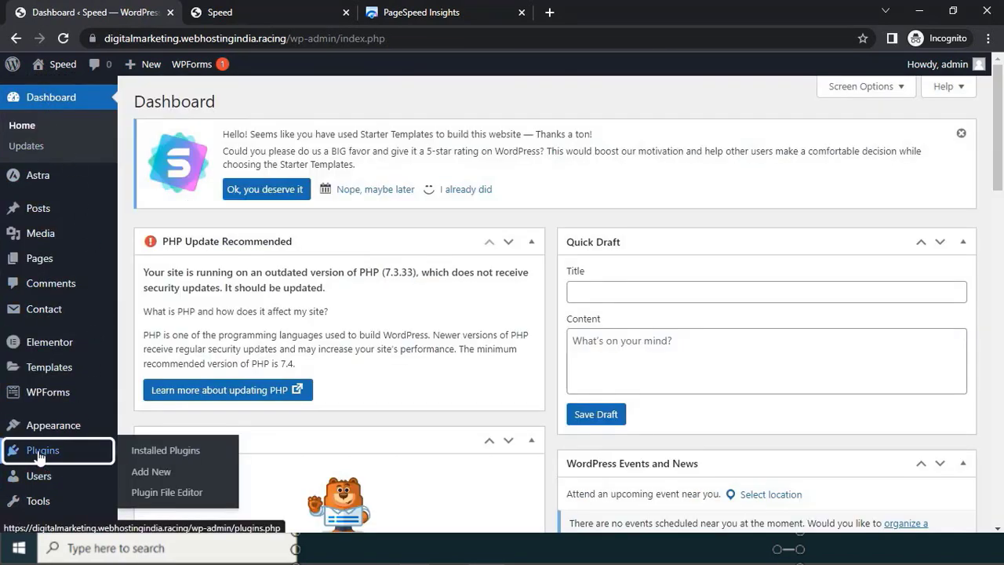
{"action": "left_click", "coordinate": [146, 453]}
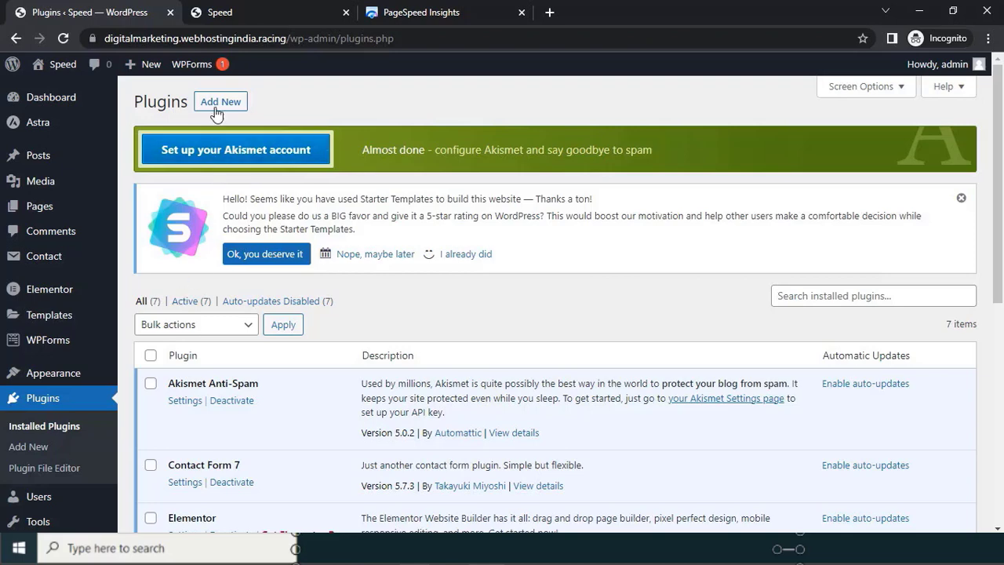
Step: Switch from the plugins list to the live restaurant site's home page
{"action": "left_click", "coordinate": [198, 11]}
{"action": "left_click", "coordinate": [138, 13]}
{"action": "left_click", "coordinate": [232, 19]}
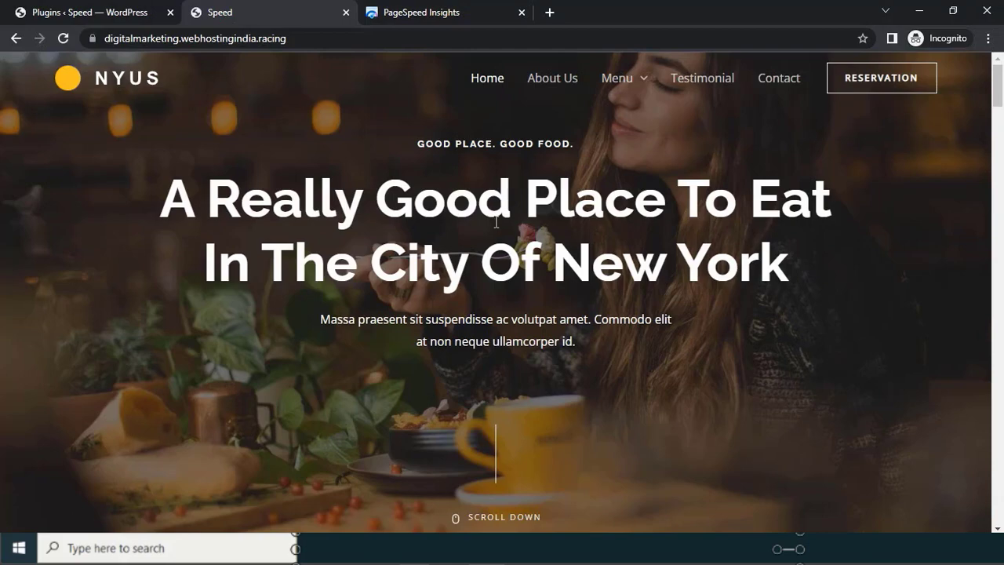
Step: Go back to the installed plugins list and deactivate the Akismet Anti-Spam plugin
{"action": "left_click", "coordinate": [93, 19]}
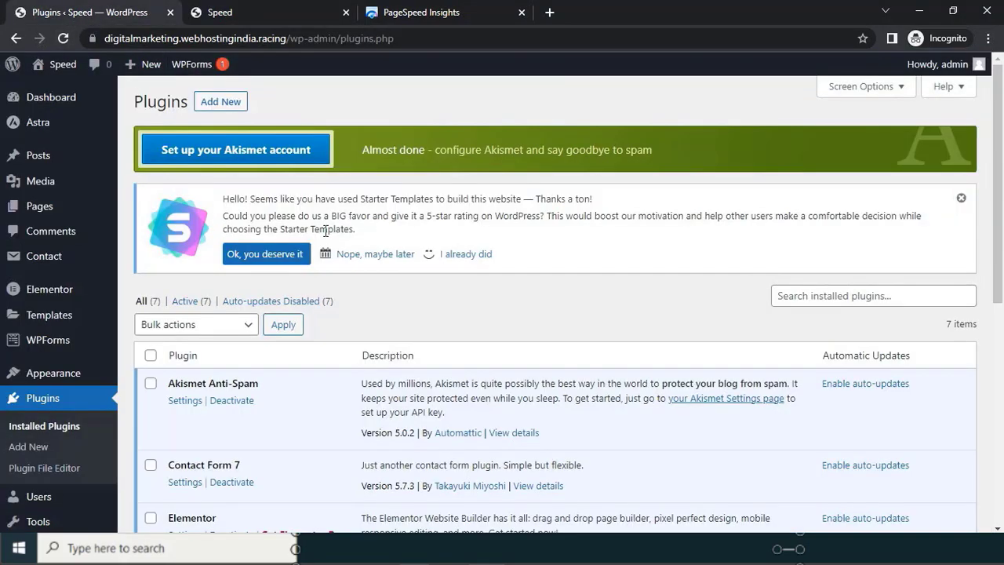
{"action": "scroll", "coordinate": [325, 231], "scroll_direction": "down", "scroll_amount": 6}
{"action": "scroll", "coordinate": [448, 252], "scroll_direction": "up", "scroll_amount": 6}
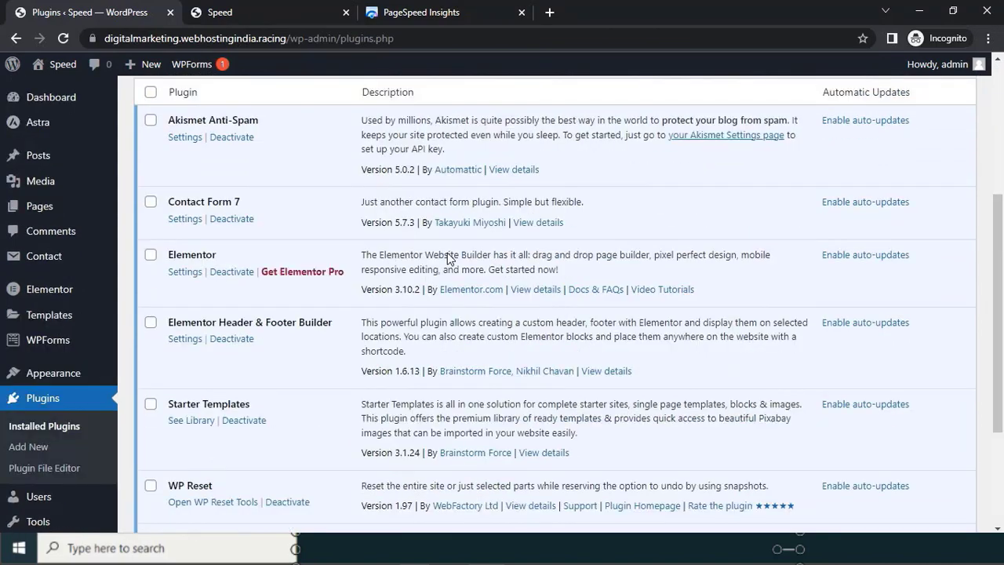
{"action": "scroll", "coordinate": [448, 253], "scroll_direction": "down", "scroll_amount": 2}
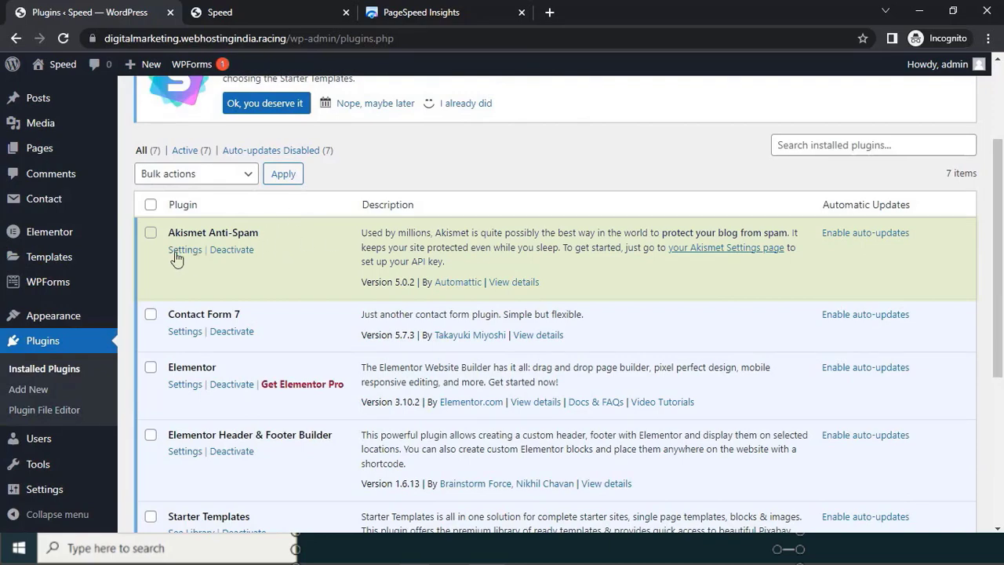
{"action": "left_click", "coordinate": [237, 250]}
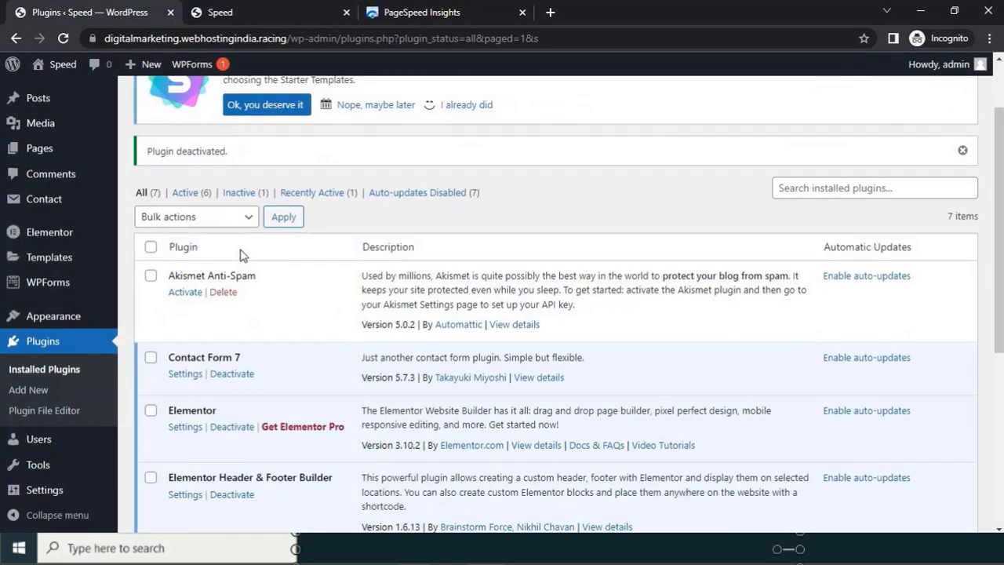
Step: Deactivate the WP Reset plugin in the installed plugins list
{"action": "scroll", "coordinate": [241, 251], "scroll_direction": "down", "scroll_amount": 3}
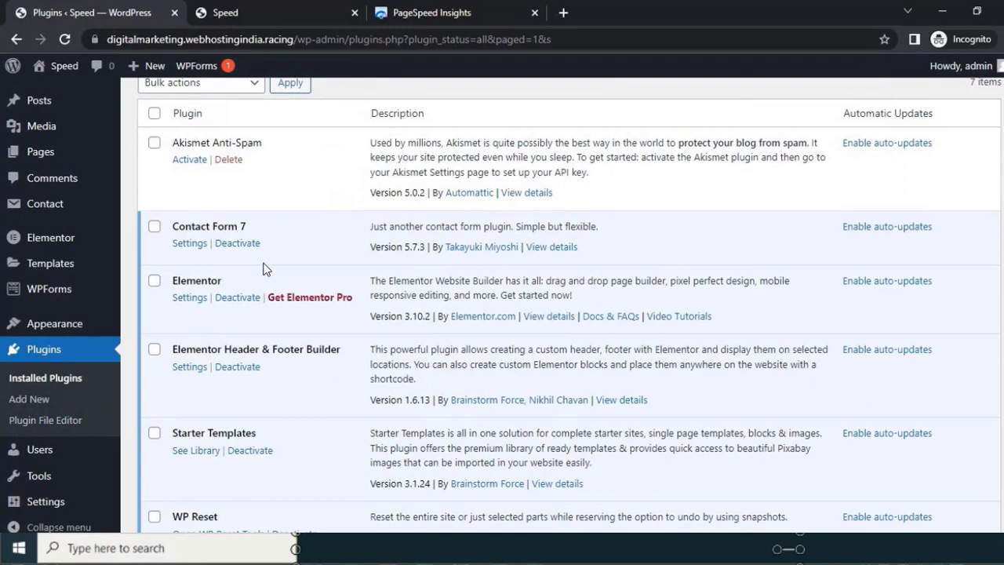
{"action": "scroll", "coordinate": [267, 268], "scroll_direction": "down", "scroll_amount": 1}
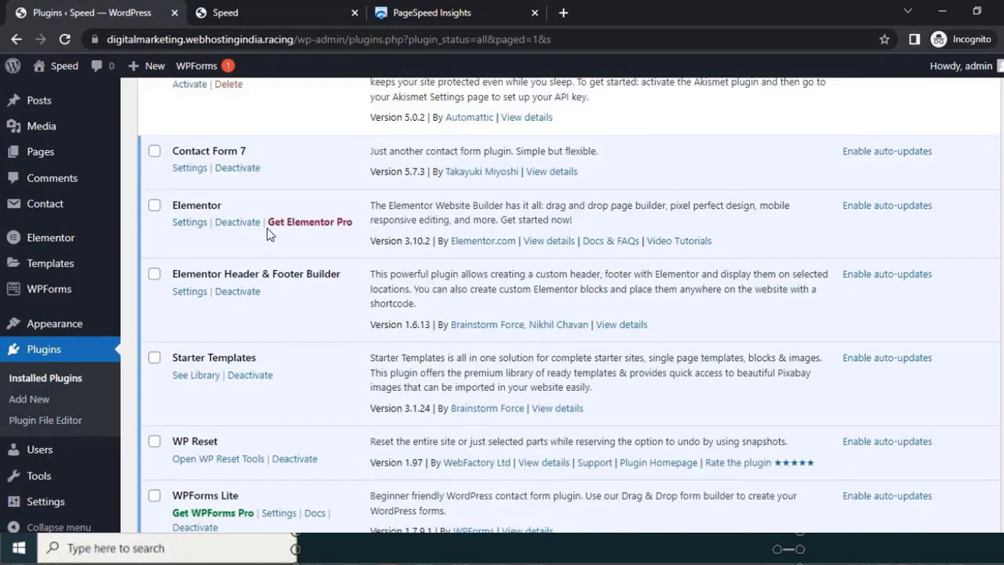
{"action": "scroll", "coordinate": [269, 235], "scroll_direction": "down", "scroll_amount": 2}
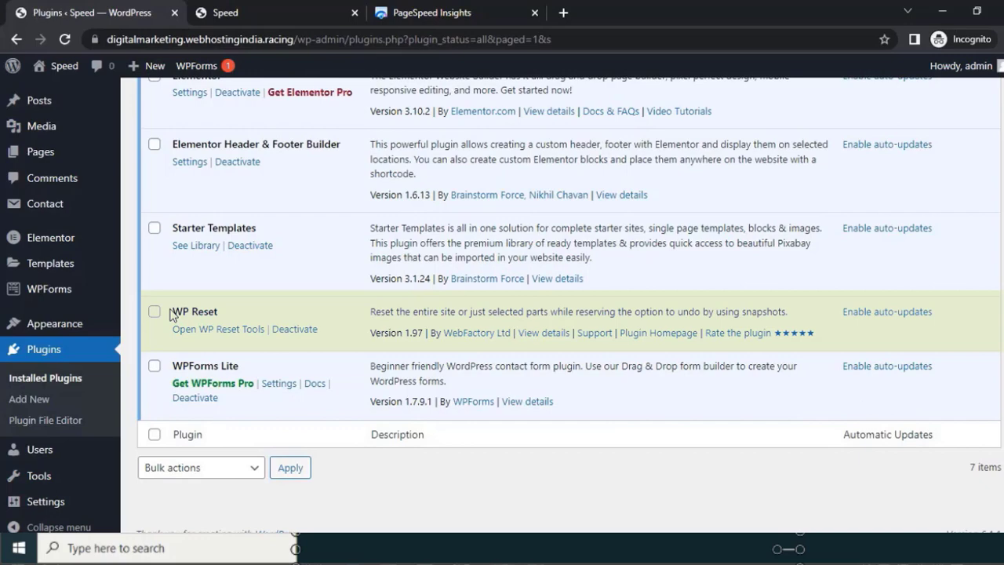
{"action": "left_click", "coordinate": [284, 332]}
Step: Deactivate the Contact Form 7 plugin, leaving WPForms Lite active as the site's contact form plugin
{"action": "scroll", "coordinate": [280, 331], "scroll_direction": "down", "scroll_amount": 5}
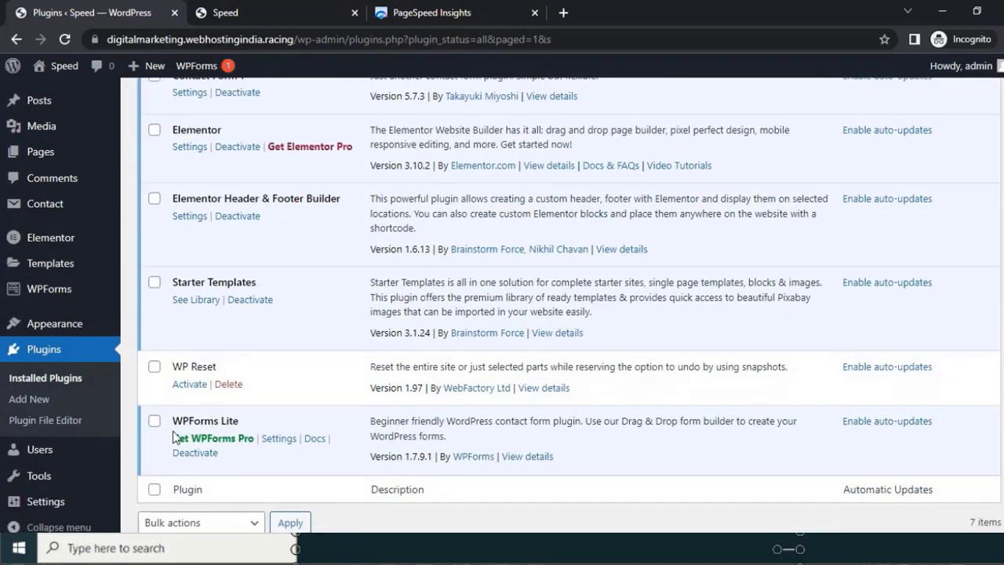
{"action": "scroll", "coordinate": [160, 437], "scroll_direction": "up", "scroll_amount": 2}
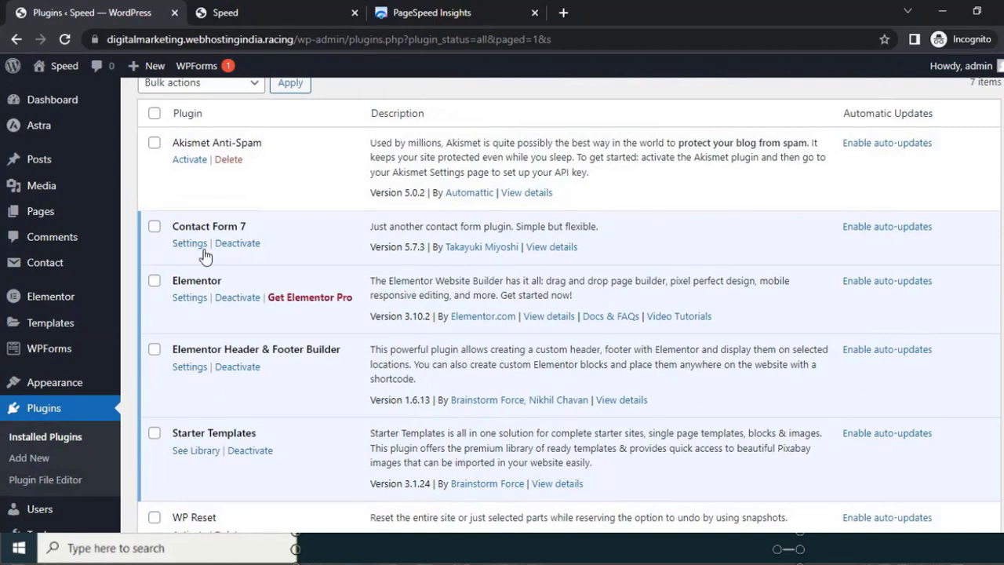
{"action": "left_click", "coordinate": [238, 244]}
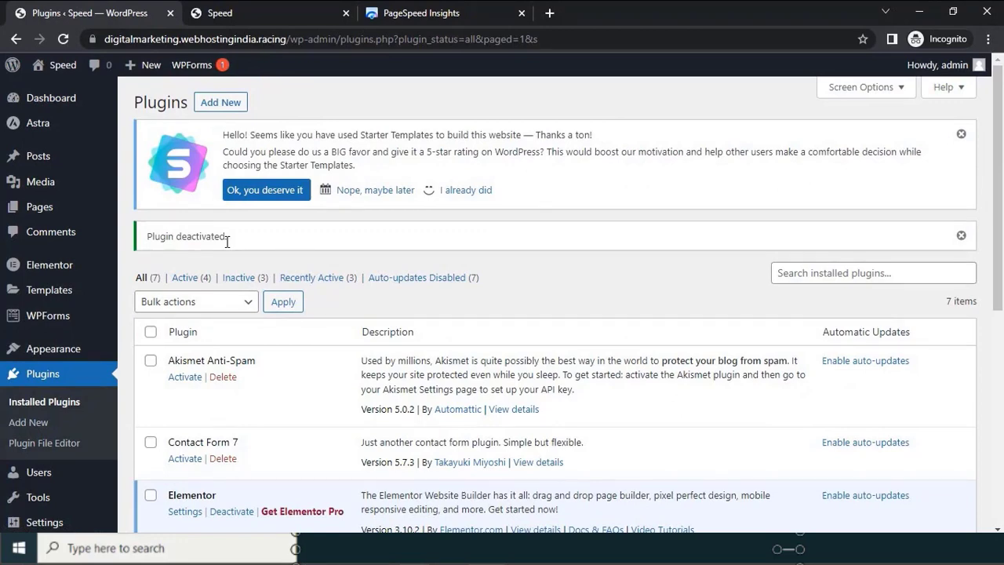
Step: Bulk delete the deactivated Akismet Anti-Spam, Contact Form 7 and WP Reset plugins
{"action": "scroll", "coordinate": [228, 242], "scroll_direction": "down", "scroll_amount": 5}
{"action": "left_click", "coordinate": [150, 358]}
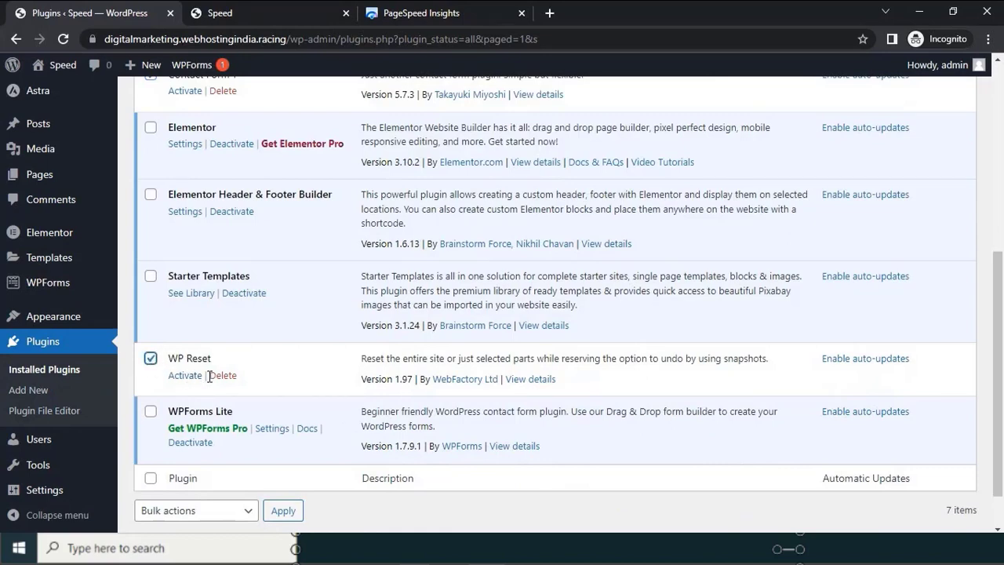
{"action": "scroll", "coordinate": [224, 381], "scroll_direction": "up", "scroll_amount": 4}
{"action": "left_click", "coordinate": [223, 232]}
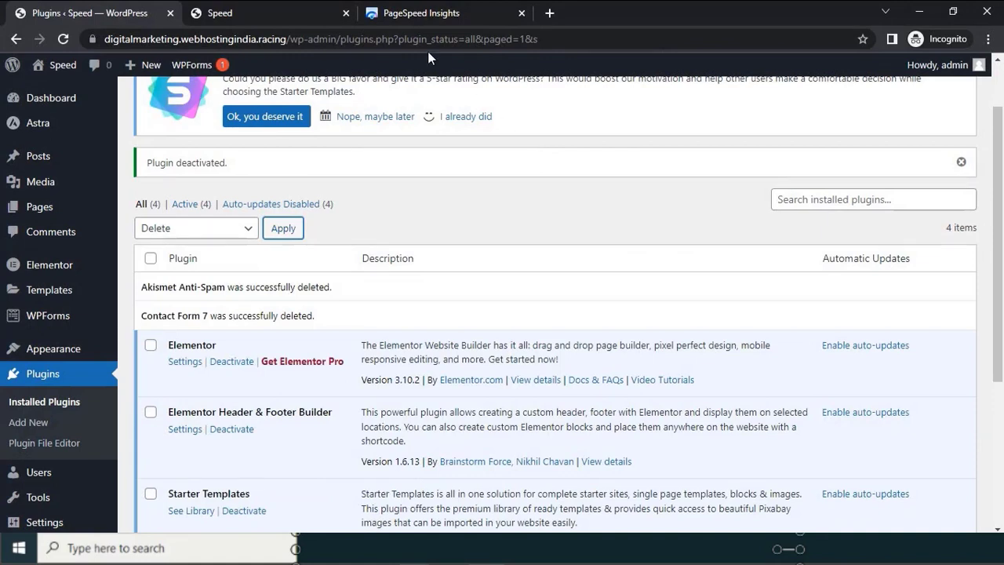
Step: Switch to PageSpeed Insights, rerun the site's mobile analysis and review the performance scores
{"action": "left_click", "coordinate": [406, 16]}
{"action": "scroll", "coordinate": [557, 154], "scroll_direction": "up", "scroll_amount": 1}
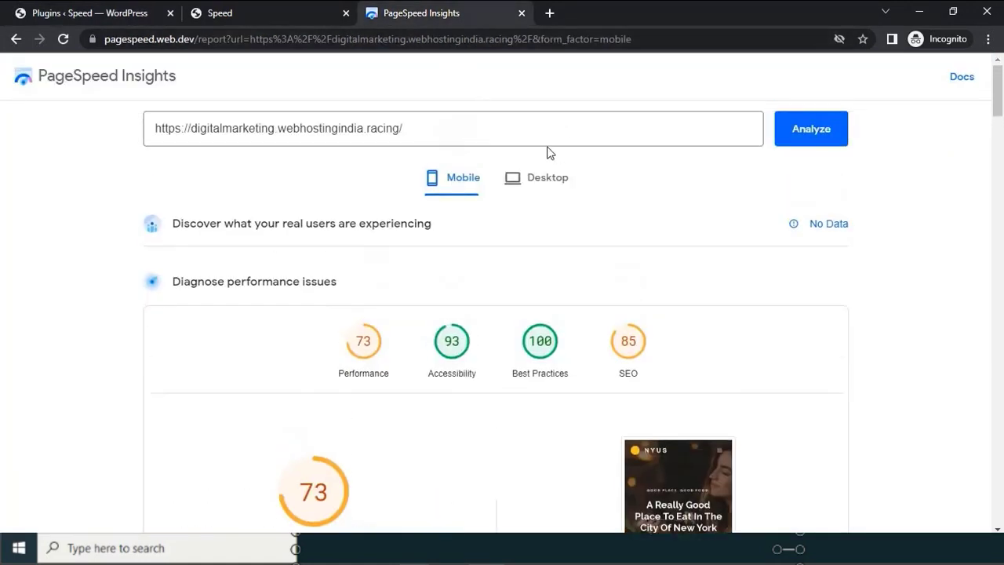
{"action": "left_click", "coordinate": [62, 38]}
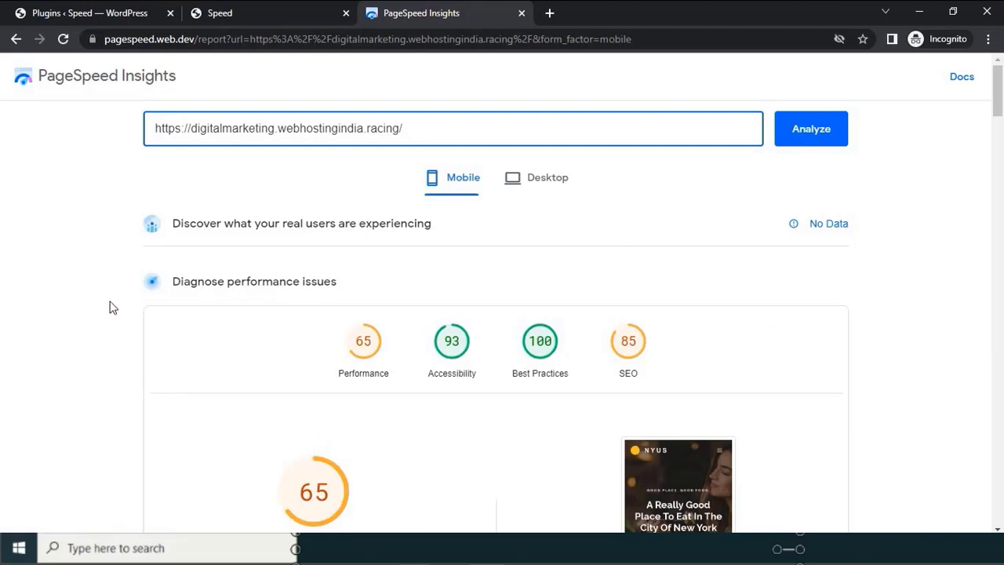
{"action": "scroll", "coordinate": [102, 298], "scroll_direction": "down", "scroll_amount": 1}
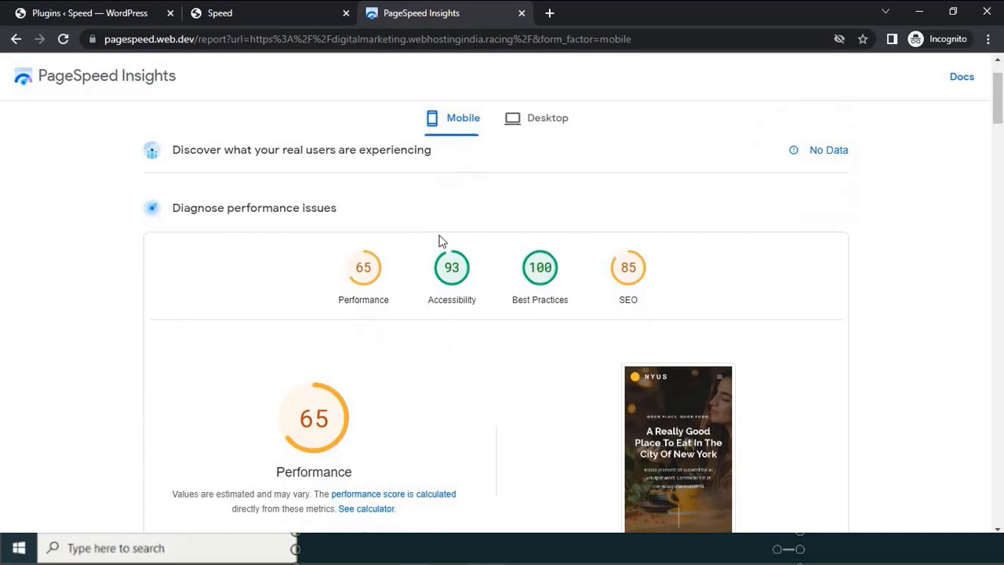
{"action": "scroll", "coordinate": [343, 235], "scroll_direction": "up", "scroll_amount": 1}
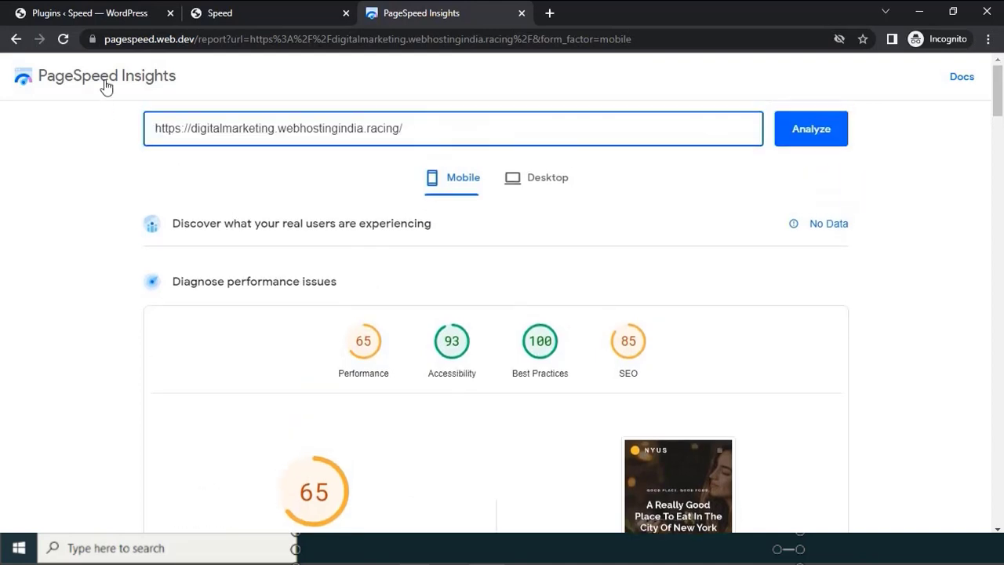
Step: Reload the PageSpeed Insights report once more and compare the new mobile performance score
{"action": "left_click", "coordinate": [62, 39]}
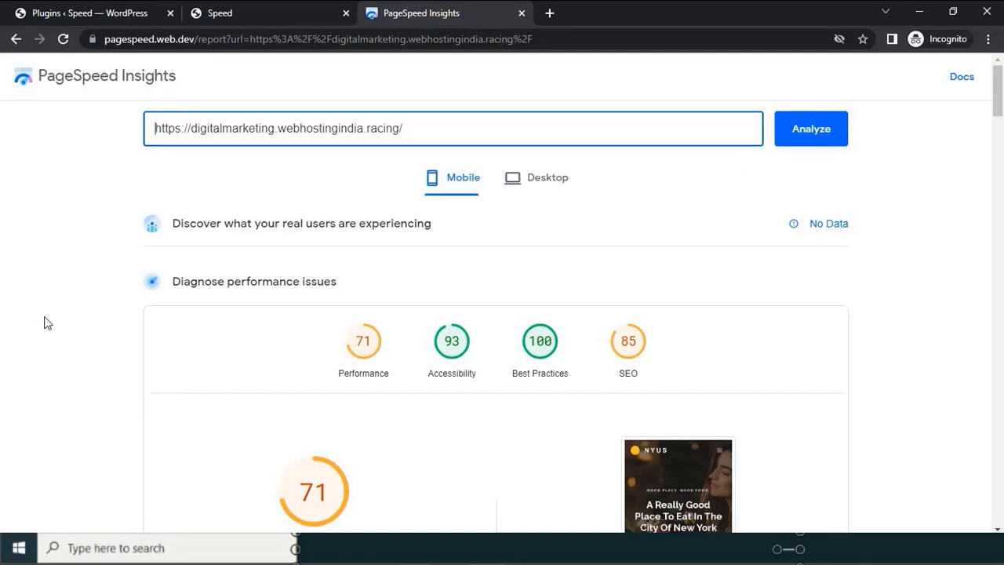
{"action": "scroll", "coordinate": [44, 322], "scroll_direction": "down", "scroll_amount": 1}
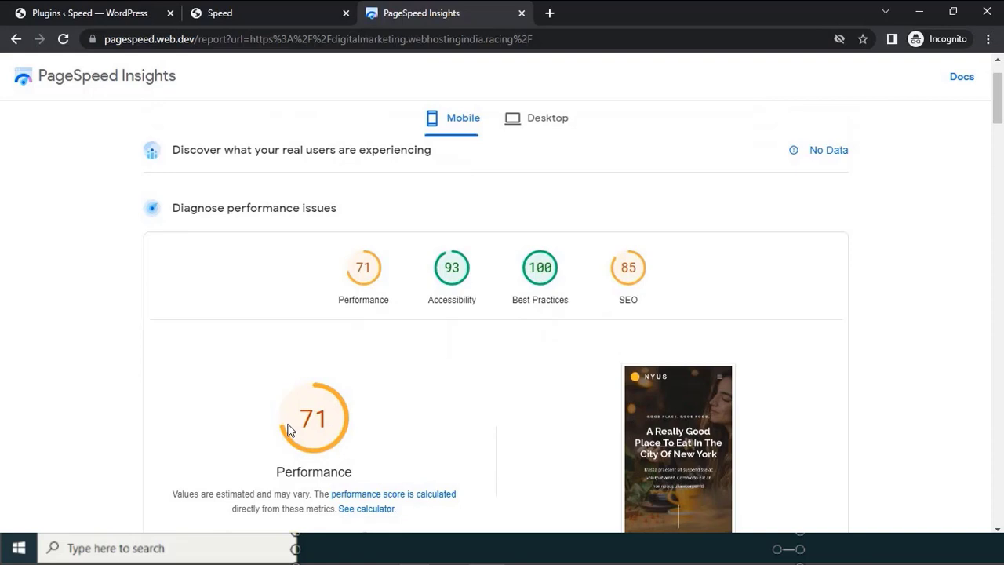
{"action": "scroll", "coordinate": [287, 430], "scroll_direction": "up", "scroll_amount": 1}
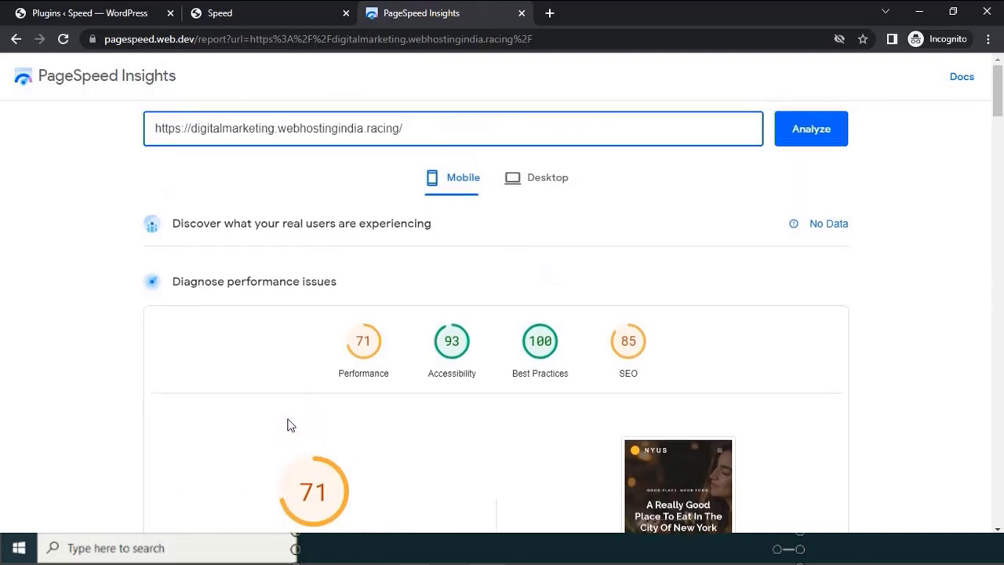
Step: Return to the WordPress dashboard, search the plugin directory for "wp-dbmanager", and install and activate WP-DBManager
{"action": "left_click", "coordinate": [130, 13]}
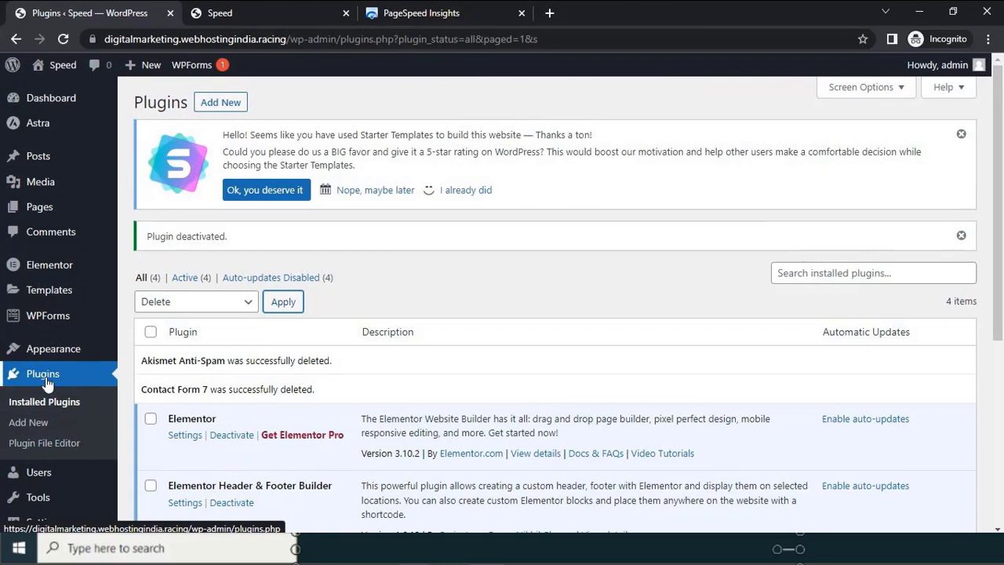
{"action": "left_click", "coordinate": [141, 278]}
{"action": "left_click", "coordinate": [209, 111]}
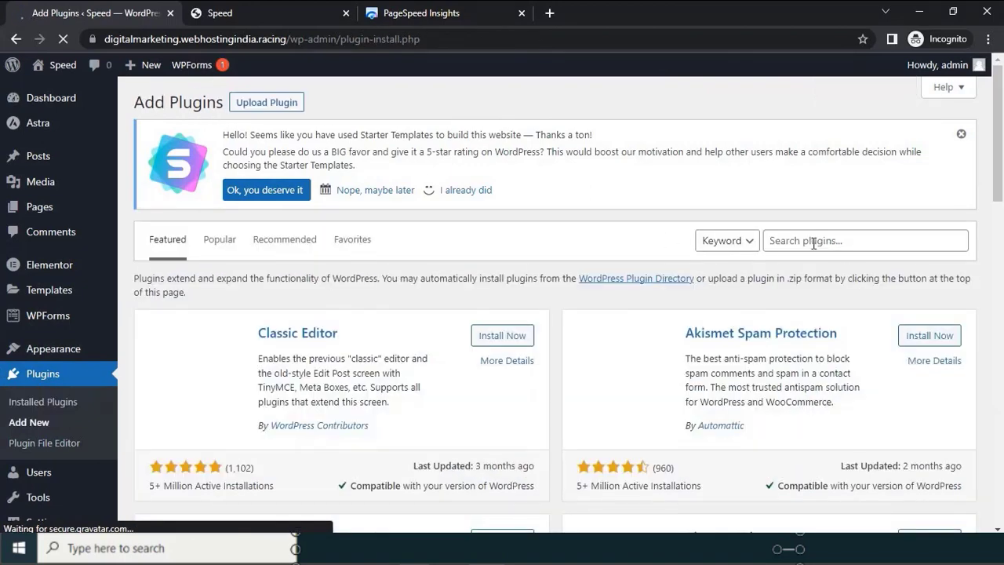
{"action": "left_click", "coordinate": [813, 243]}
{"action": "type", "text": "wp-dbmanager"}
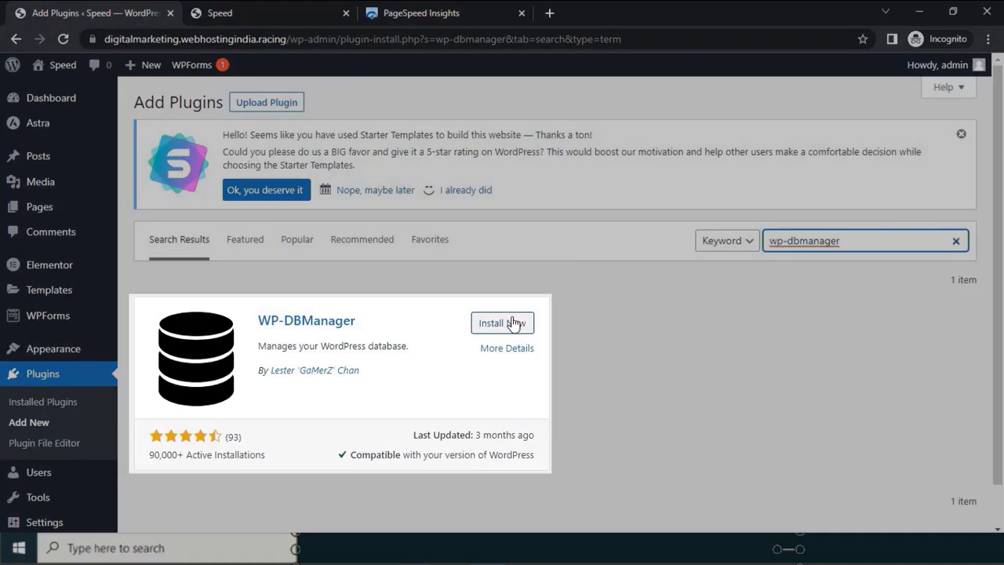
{"action": "left_click", "coordinate": [506, 322]}
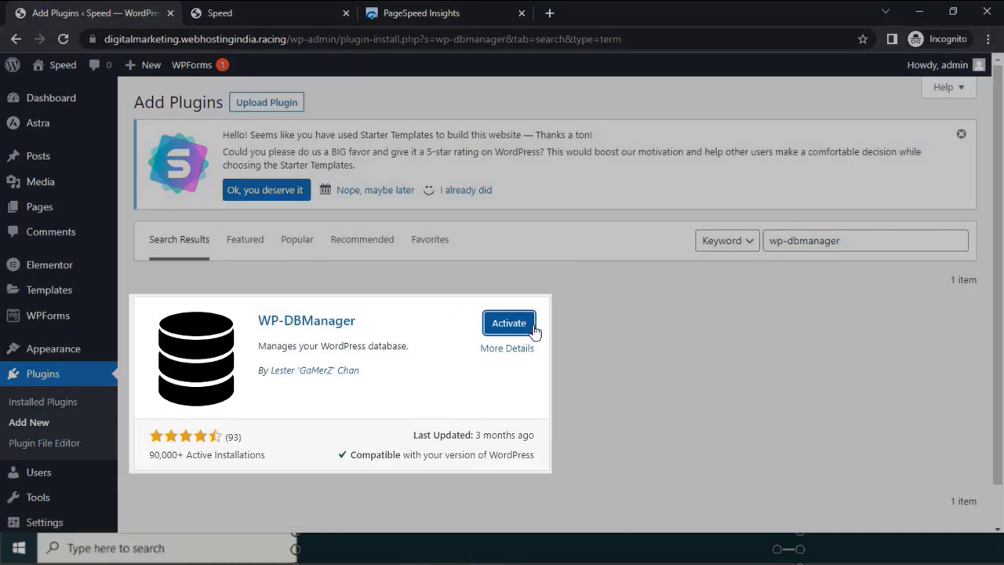
{"action": "left_click", "coordinate": [521, 327]}
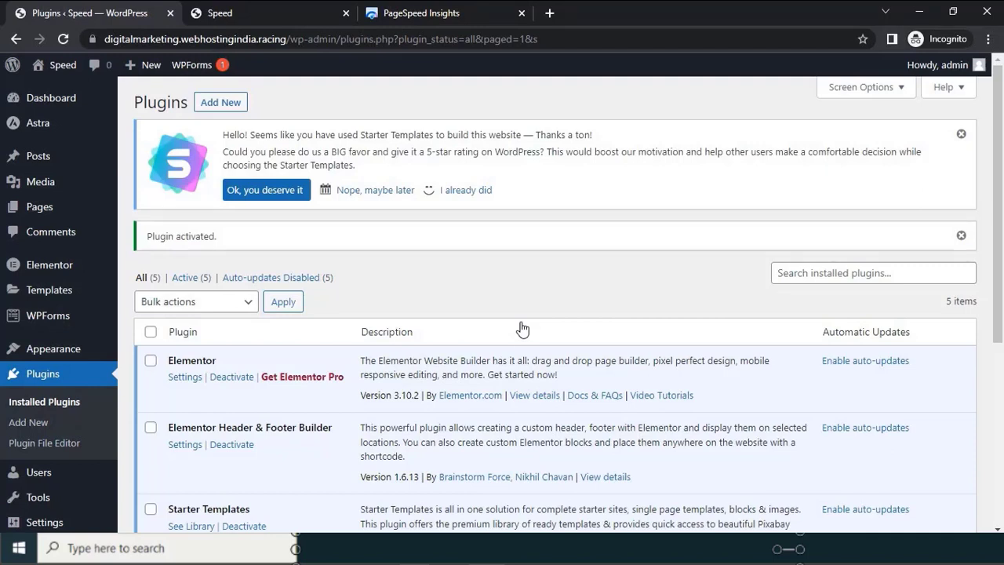
Step: Create a full database backup with WP-DBManager, leaving GZIP compression set to No
{"action": "left_click", "coordinate": [49, 102]}
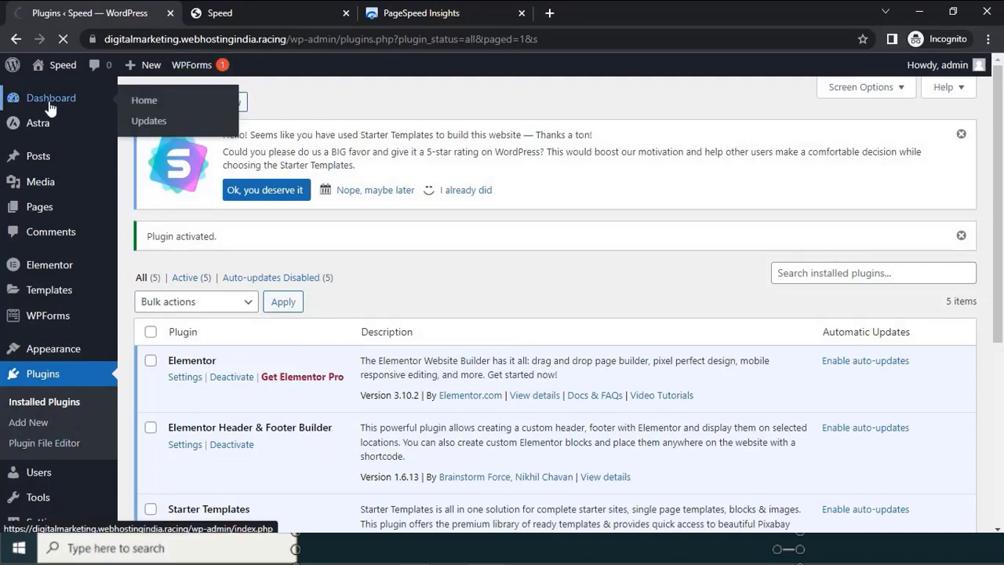
{"action": "scroll", "coordinate": [70, 294], "scroll_direction": "down", "scroll_amount": 3}
{"action": "mouse_move", "coordinate": [38, 490]}
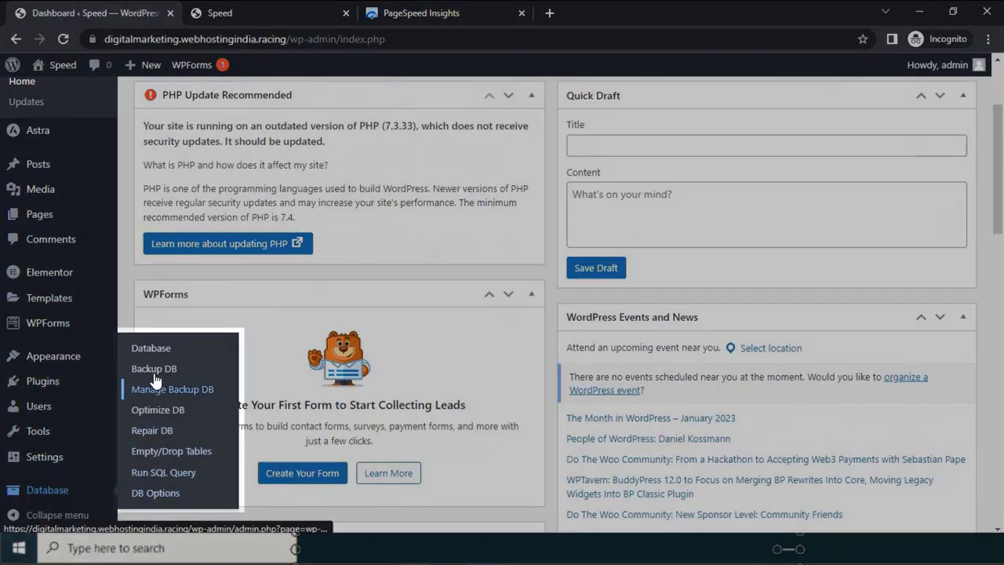
{"action": "left_click", "coordinate": [152, 373]}
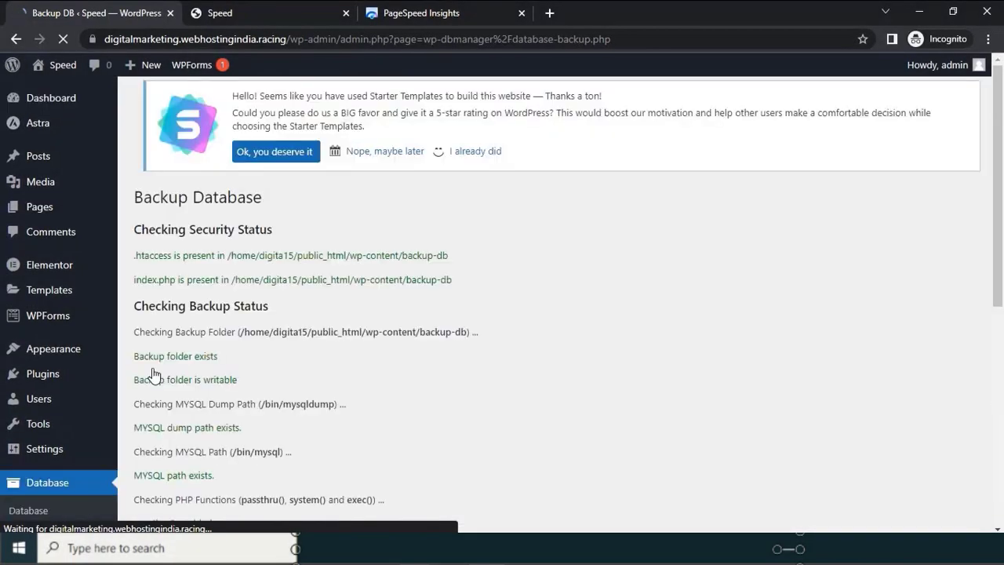
{"action": "scroll", "coordinate": [383, 306], "scroll_direction": "down", "scroll_amount": 3}
{"action": "scroll", "coordinate": [383, 300], "scroll_direction": "down", "scroll_amount": 3}
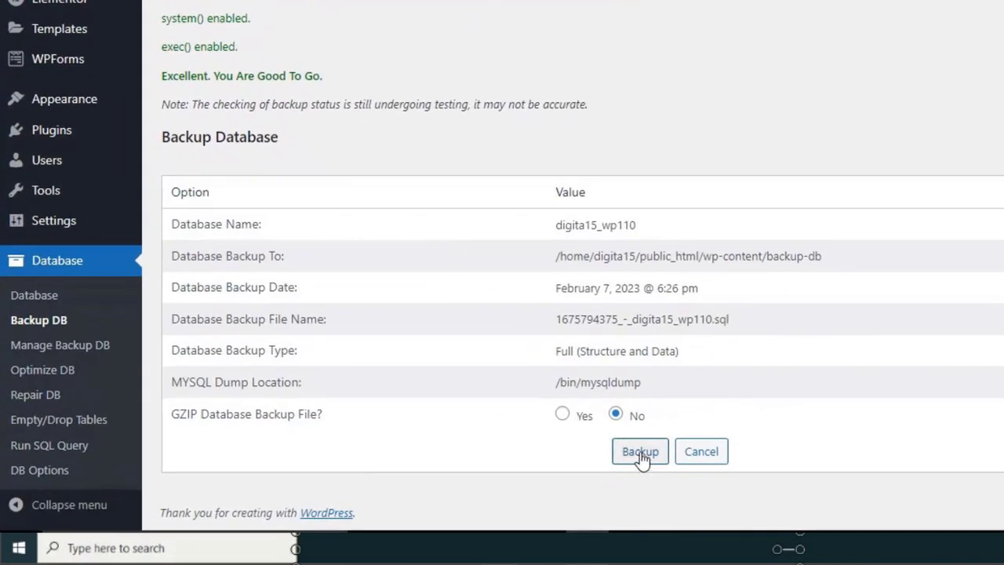
{"action": "left_click", "coordinate": [640, 455]}
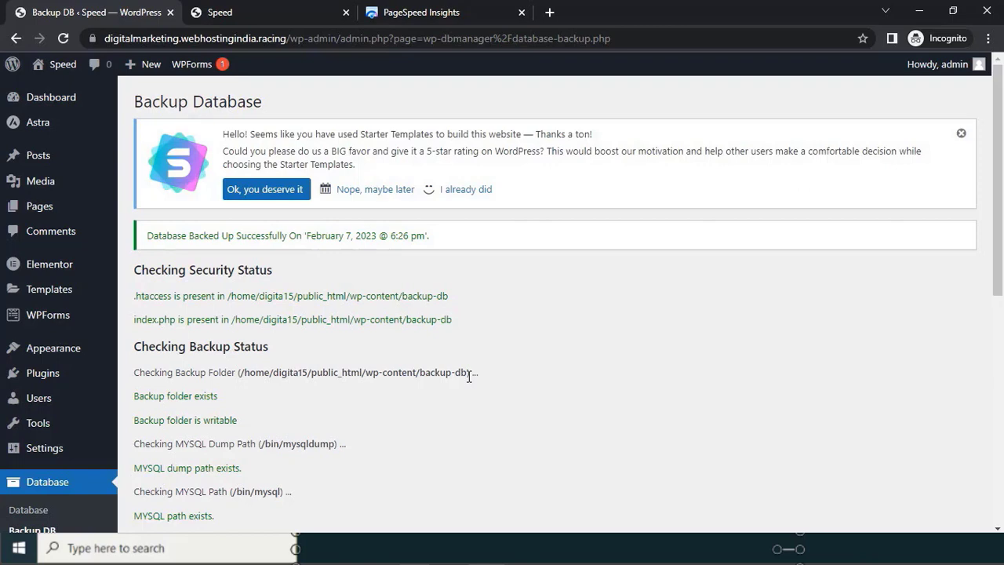
Step: Optimize all the site's database tables with WP-DBManager, keeping every table set to Yes
{"action": "scroll", "coordinate": [36, 279], "scroll_direction": "down", "scroll_amount": 3}
{"action": "left_click", "coordinate": [39, 402]}
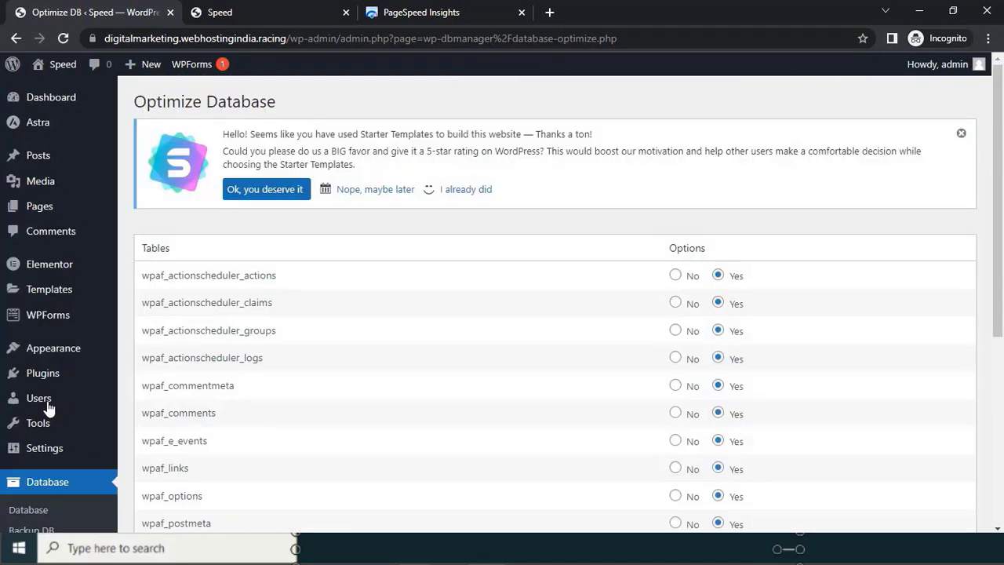
{"action": "scroll", "coordinate": [254, 354], "scroll_direction": "down", "scroll_amount": 5}
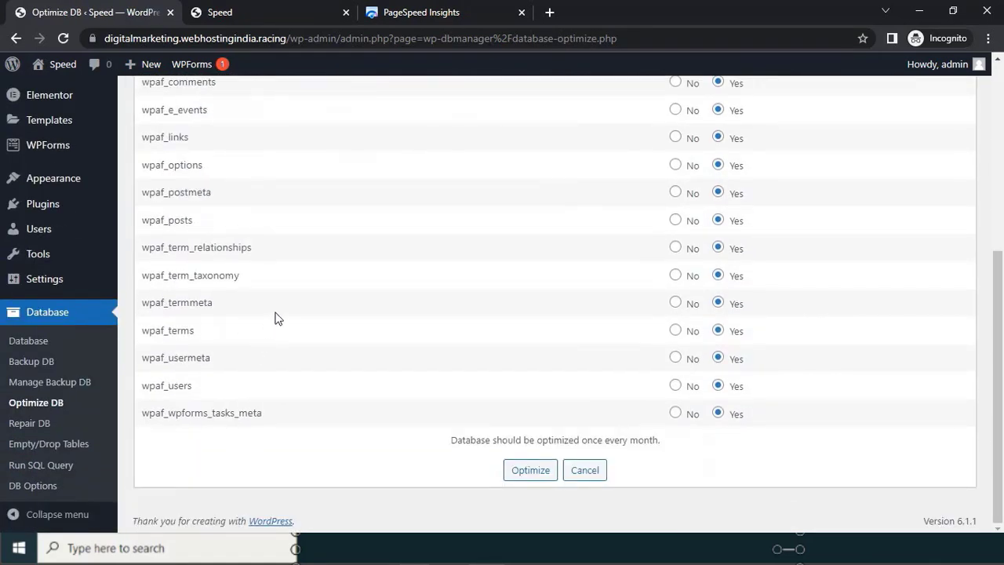
{"action": "scroll", "coordinate": [276, 240], "scroll_direction": "up", "scroll_amount": 4}
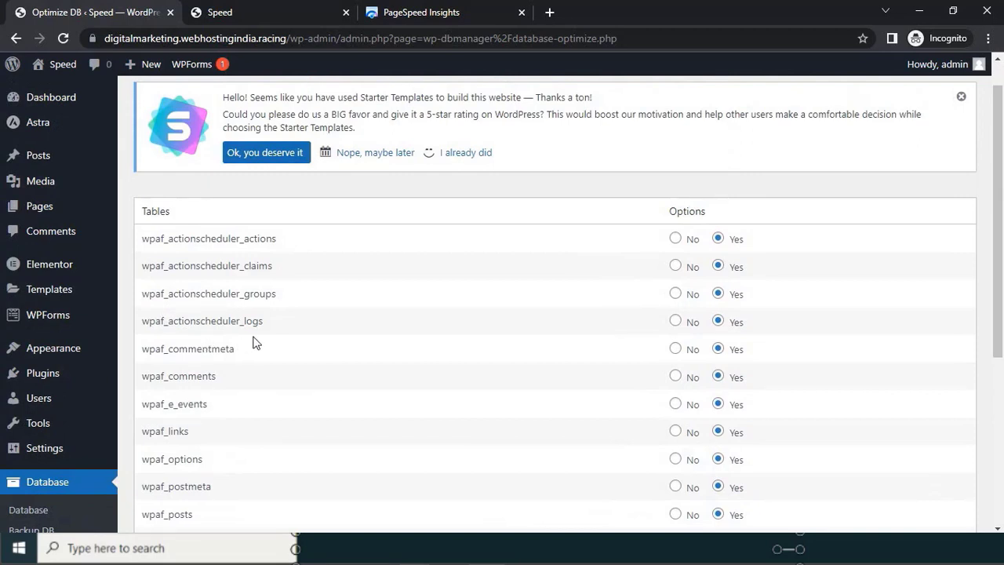
{"action": "scroll", "coordinate": [333, 313], "scroll_direction": "down", "scroll_amount": 4}
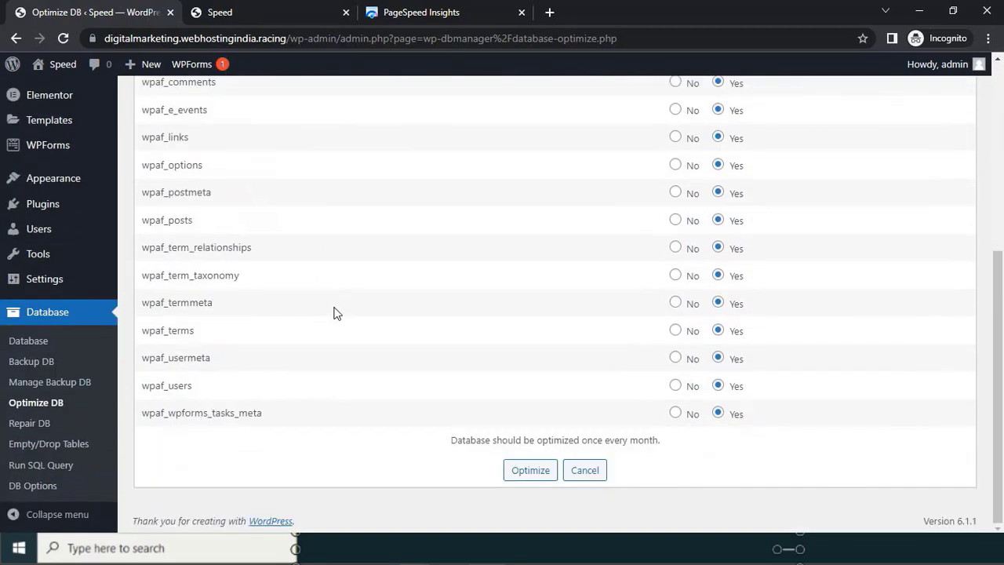
{"action": "left_click", "coordinate": [521, 477]}
{"action": "left_click", "coordinate": [523, 474]}
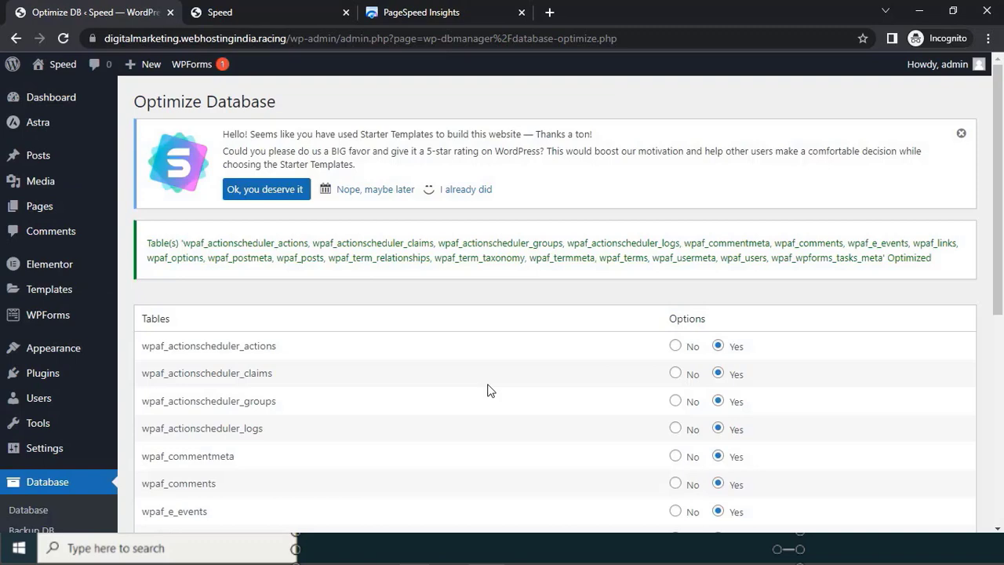
{"action": "scroll", "coordinate": [487, 389], "scroll_direction": "down", "scroll_amount": 6}
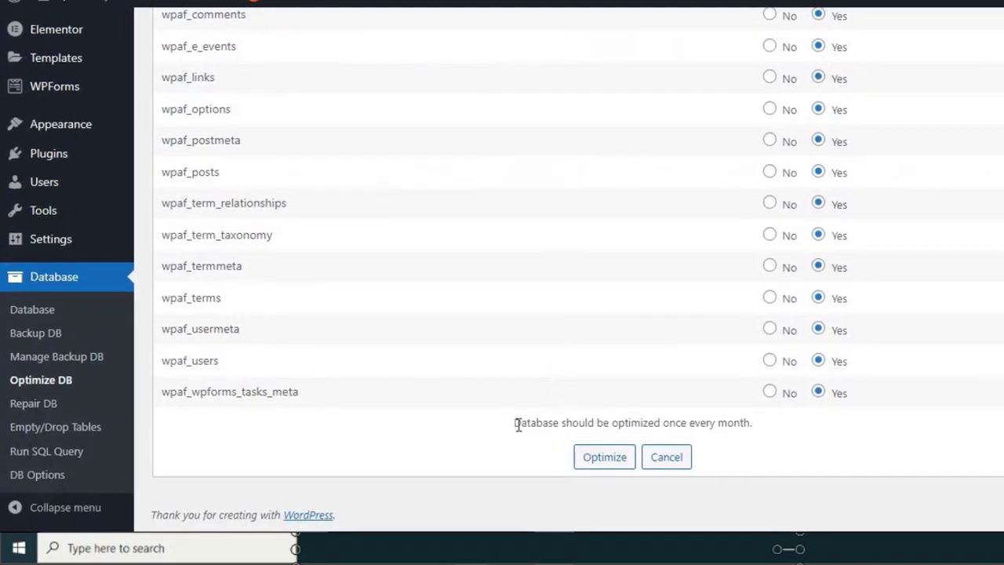
{"action": "left_click_drag", "start_coordinate": [518, 424], "coordinate": [769, 427]}
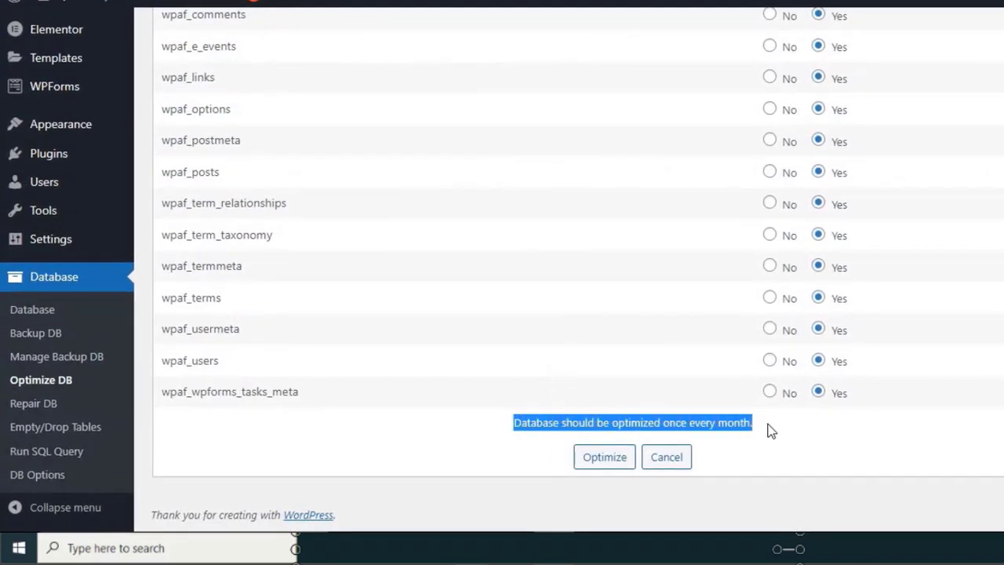
{"action": "left_click", "coordinate": [769, 429]}
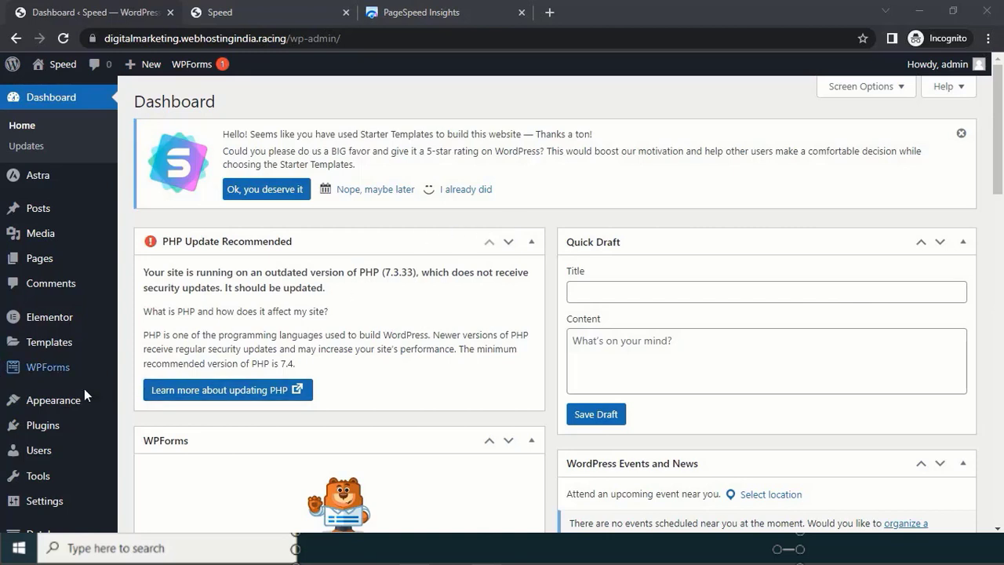
Step: Search the plugin directory for "hummingbird", then install and activate the Hummingbird plugin by WPMU DEV
{"action": "mouse_move", "coordinate": [43, 425]}
{"action": "left_click", "coordinate": [153, 448]}
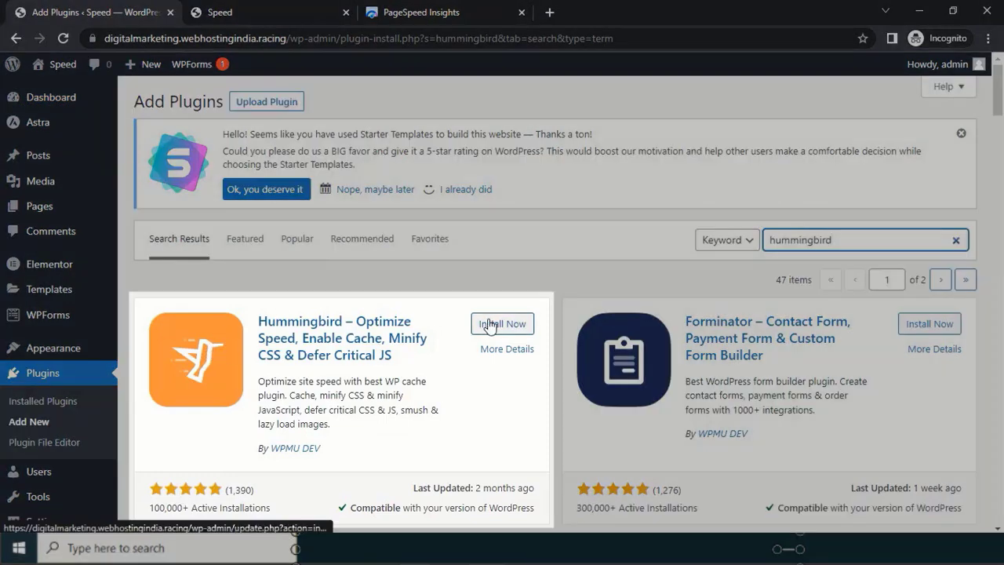
{"action": "left_click", "coordinate": [489, 325]}
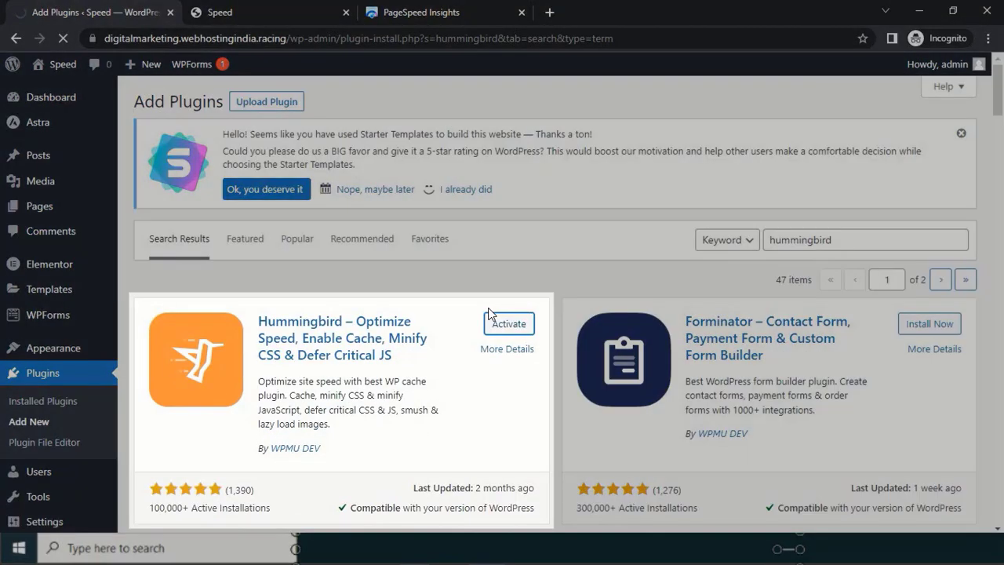
{"action": "left_click", "coordinate": [489, 316]}
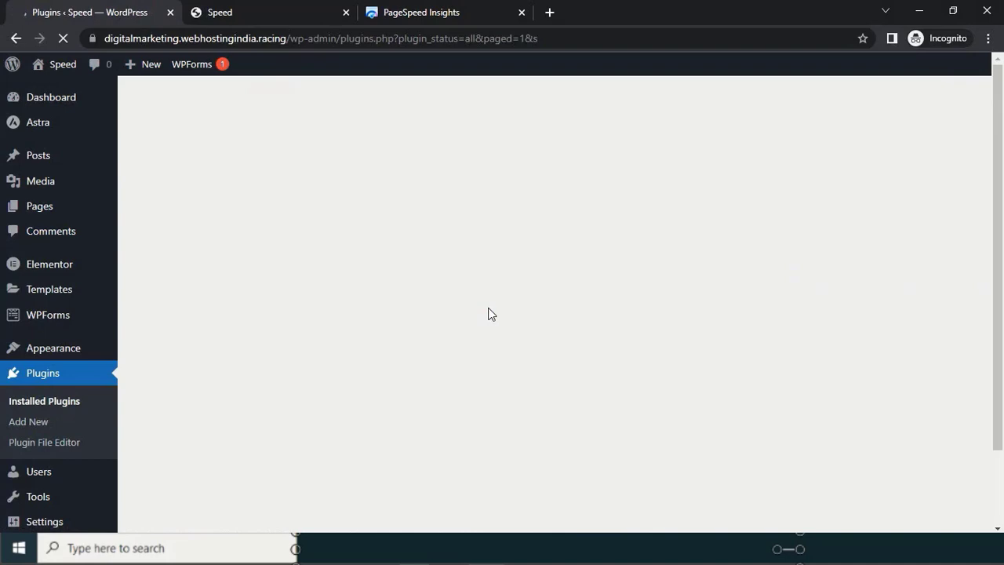
Step: Start the Hummingbird setup wizard with usage tracking off, and apply Asset Optimization with Speedy Compression enabled
{"action": "scroll", "coordinate": [40, 321], "scroll_direction": "down", "scroll_amount": 4}
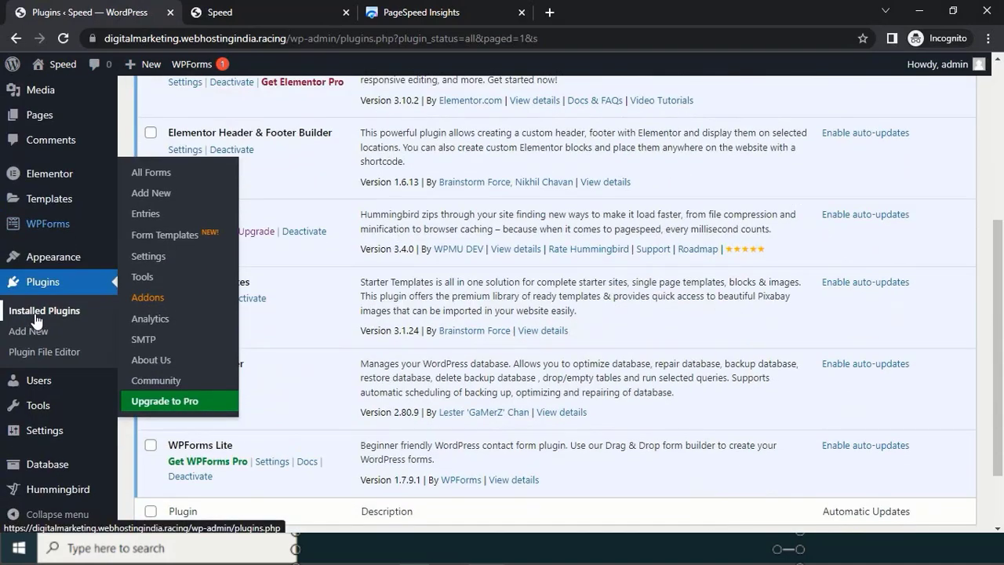
{"action": "left_click", "coordinate": [59, 492]}
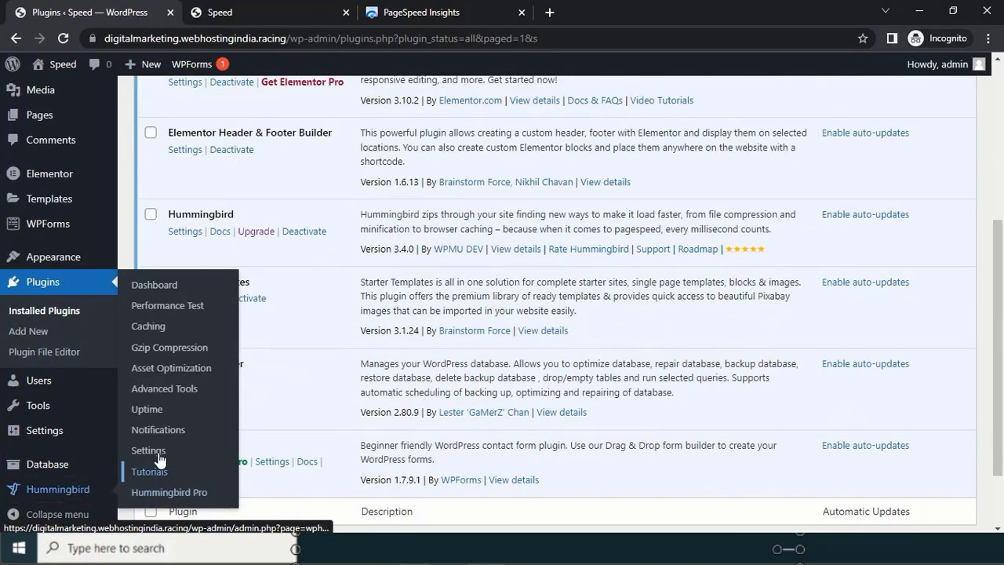
{"action": "left_click", "coordinate": [154, 285]}
{"action": "scroll", "coordinate": [331, 305], "scroll_direction": "down", "scroll_amount": 2}
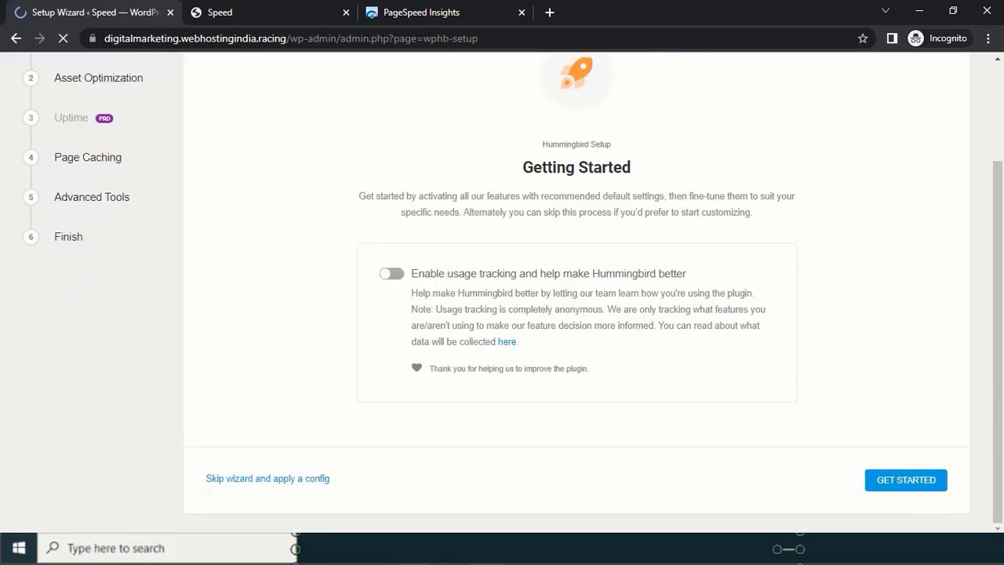
{"action": "left_click", "coordinate": [908, 480]}
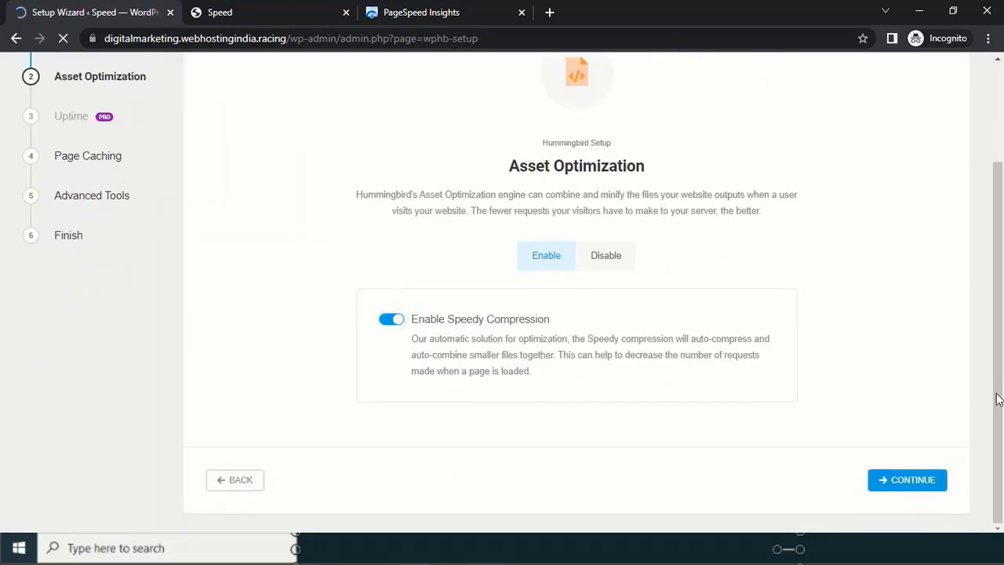
{"action": "left_click", "coordinate": [896, 486]}
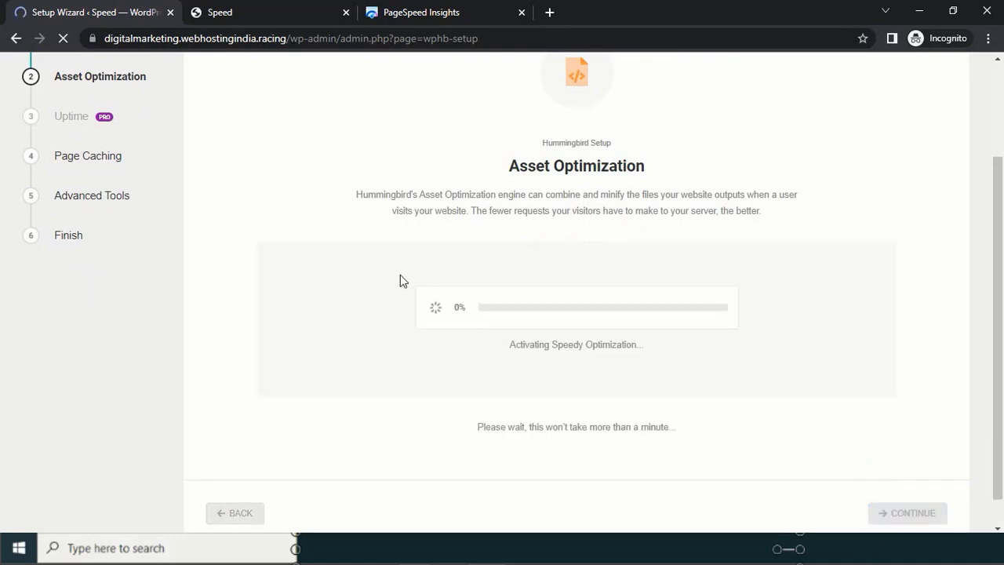
Step: Complete the Hummingbird wizard with Page Caching enabled and the default Page Caching and Advanced Tools options, then go to the plugin's dashboard
{"action": "scroll", "coordinate": [400, 276], "scroll_direction": "down", "scroll_amount": 1}
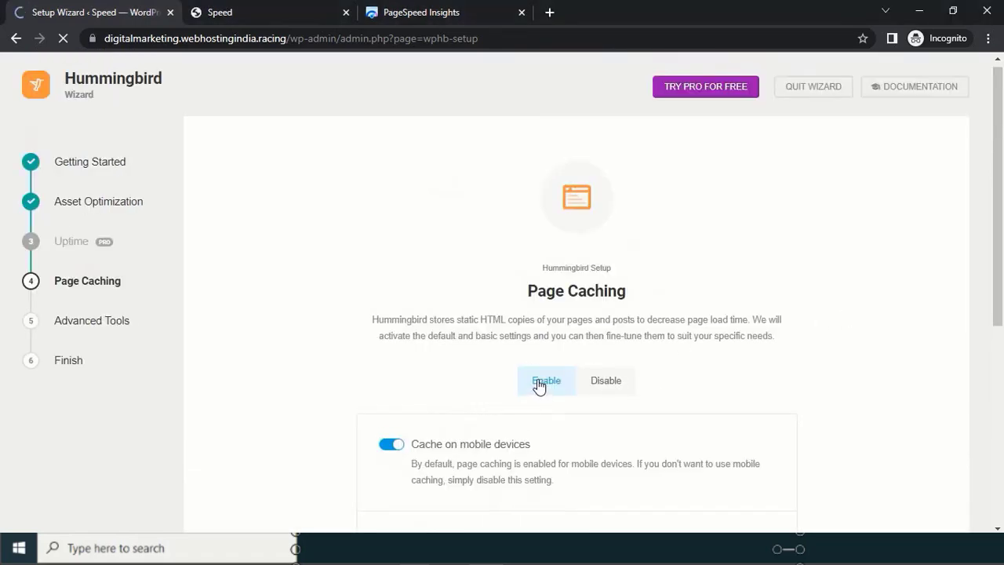
{"action": "scroll", "coordinate": [581, 396], "scroll_direction": "down", "scroll_amount": 5}
{"action": "left_click", "coordinate": [894, 481]}
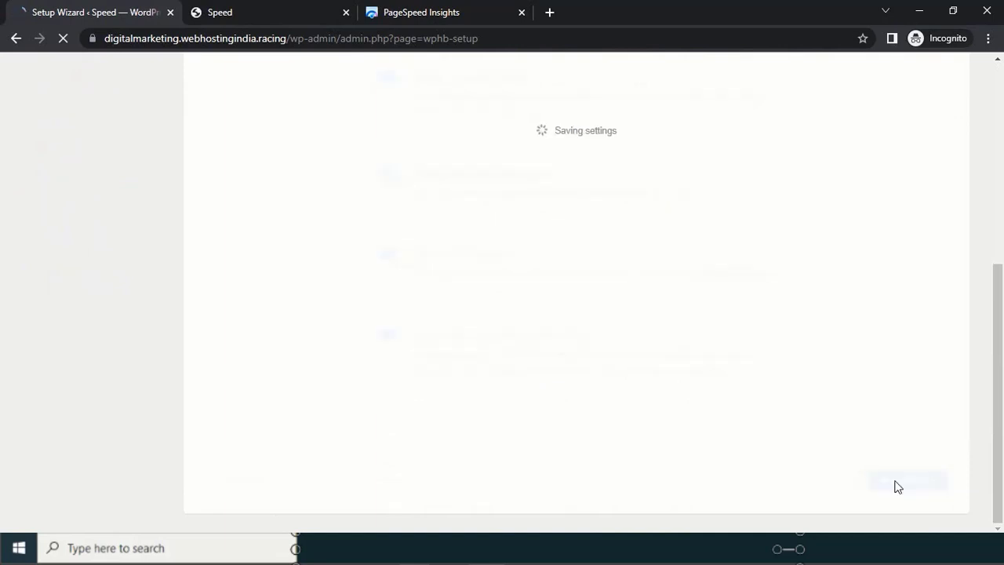
{"action": "left_click", "coordinate": [896, 484]}
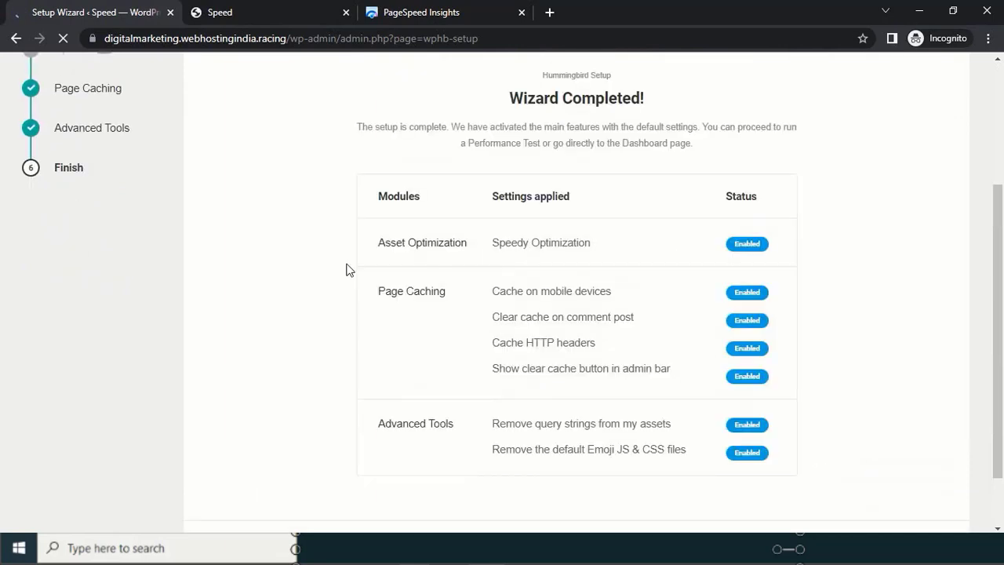
{"action": "scroll", "coordinate": [619, 279], "scroll_direction": "down", "scroll_amount": 1}
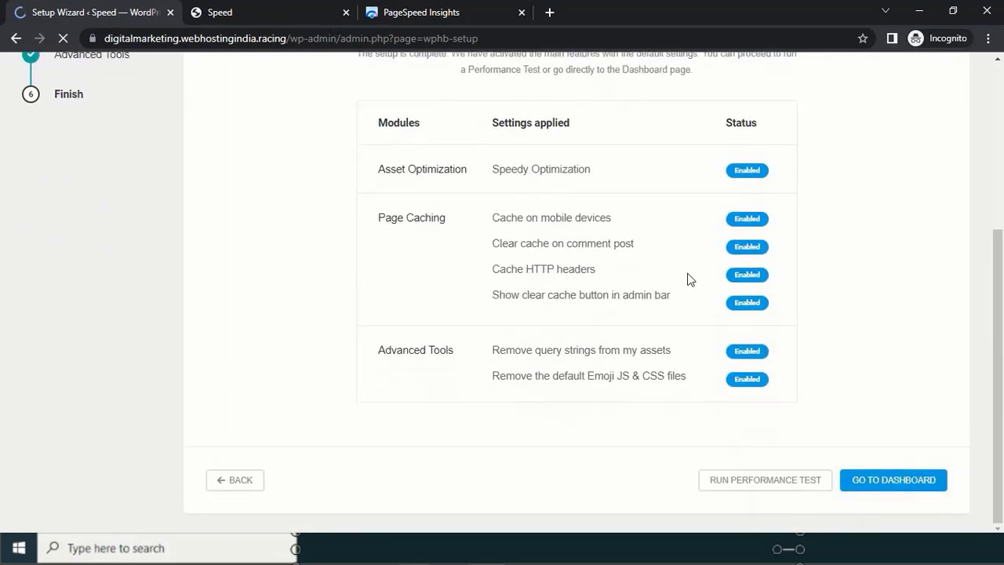
{"action": "left_click", "coordinate": [884, 486]}
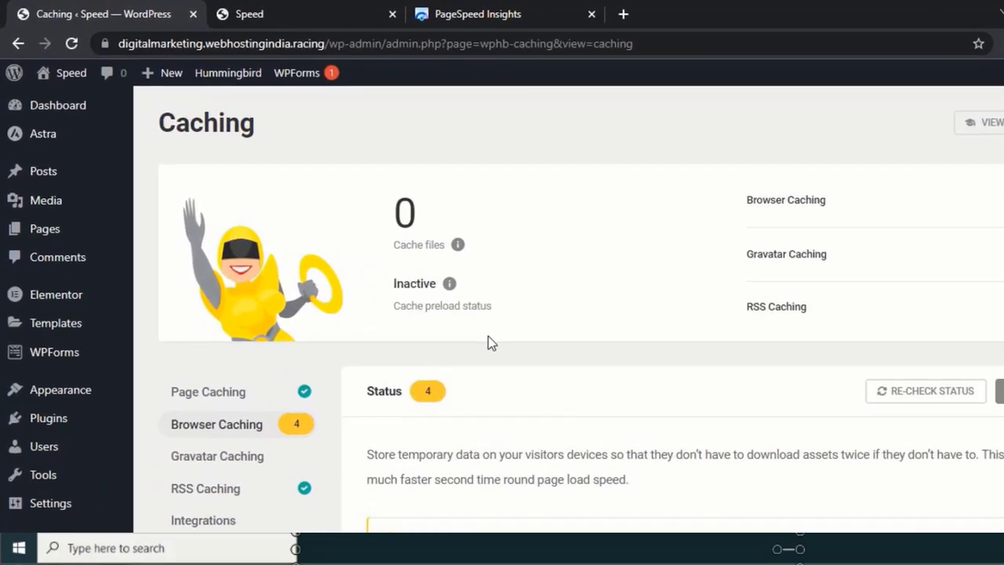
Step: Check Hummingbird's Page Caching and the Browser Caching expiry of each file type, and start the Browser Caching configuration
{"action": "scroll", "coordinate": [488, 340], "scroll_direction": "down", "scroll_amount": 2}
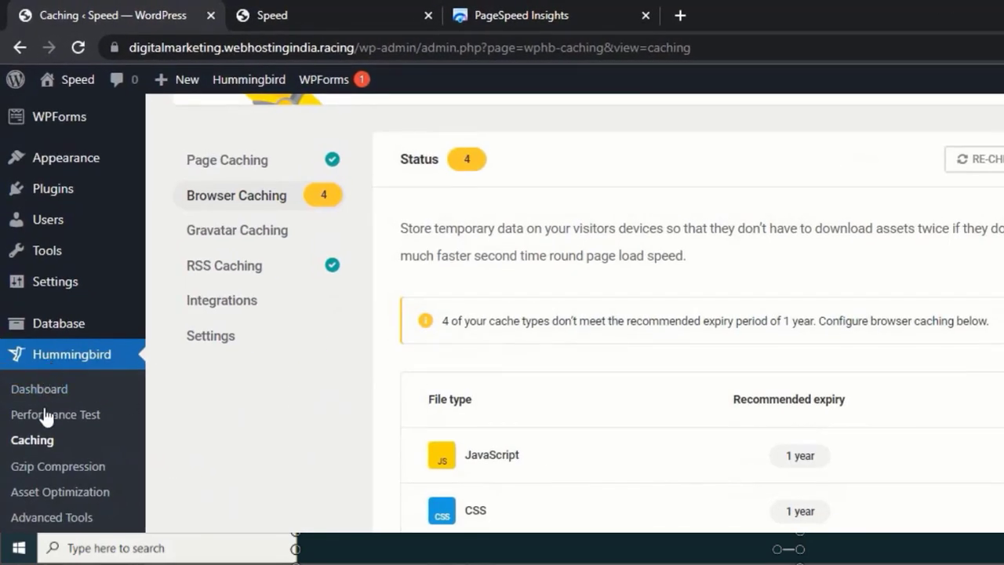
{"action": "left_click", "coordinate": [35, 442]}
{"action": "scroll", "coordinate": [455, 376], "scroll_direction": "down", "scroll_amount": 2}
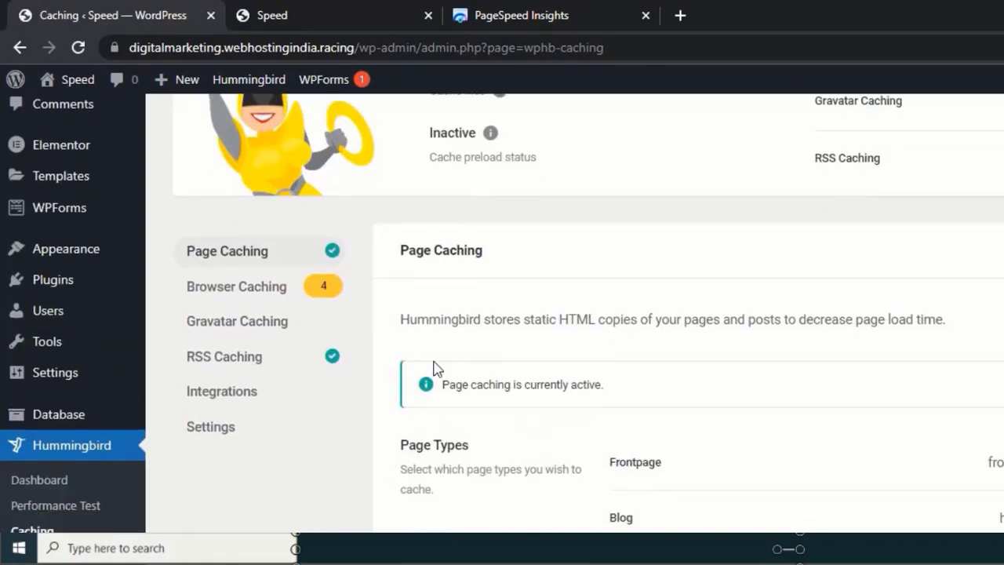
{"action": "left_click", "coordinate": [233, 302]}
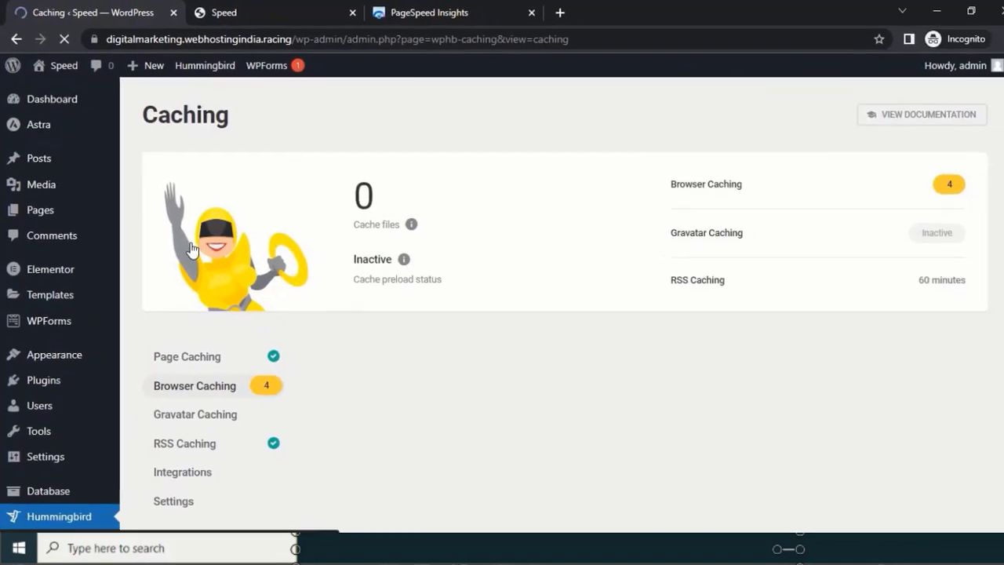
{"action": "scroll", "coordinate": [484, 281], "scroll_direction": "down", "scroll_amount": 5}
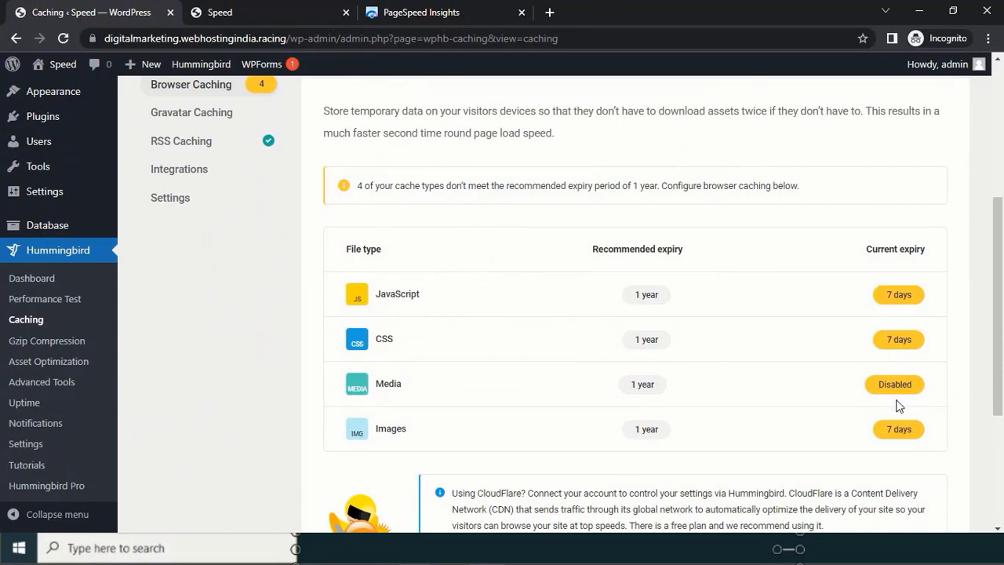
{"action": "scroll", "coordinate": [900, 403], "scroll_direction": "up", "scroll_amount": 3}
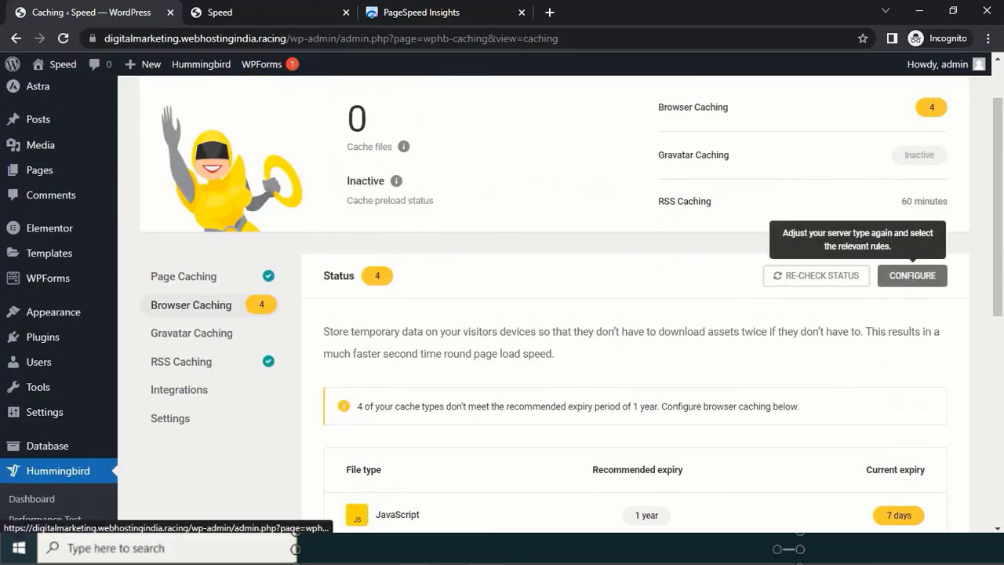
{"action": "left_click", "coordinate": [912, 276]}
{"action": "scroll", "coordinate": [701, 282], "scroll_direction": "down", "scroll_amount": 4}
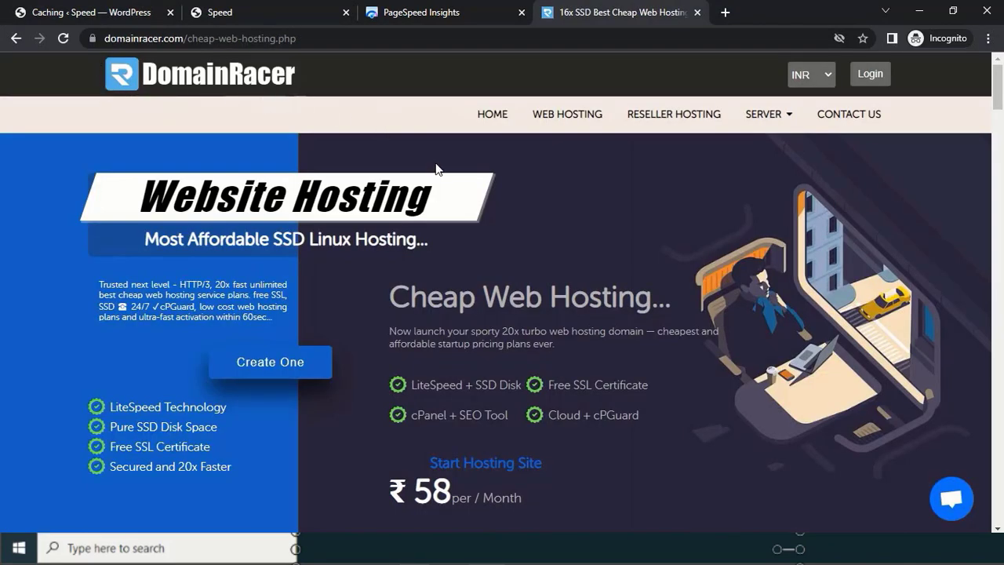
Step: Look through DomainRacer's web hosting plans for LiteSpeed technology and close the page
{"action": "scroll", "coordinate": [435, 166], "scroll_direction": "down", "scroll_amount": 7}
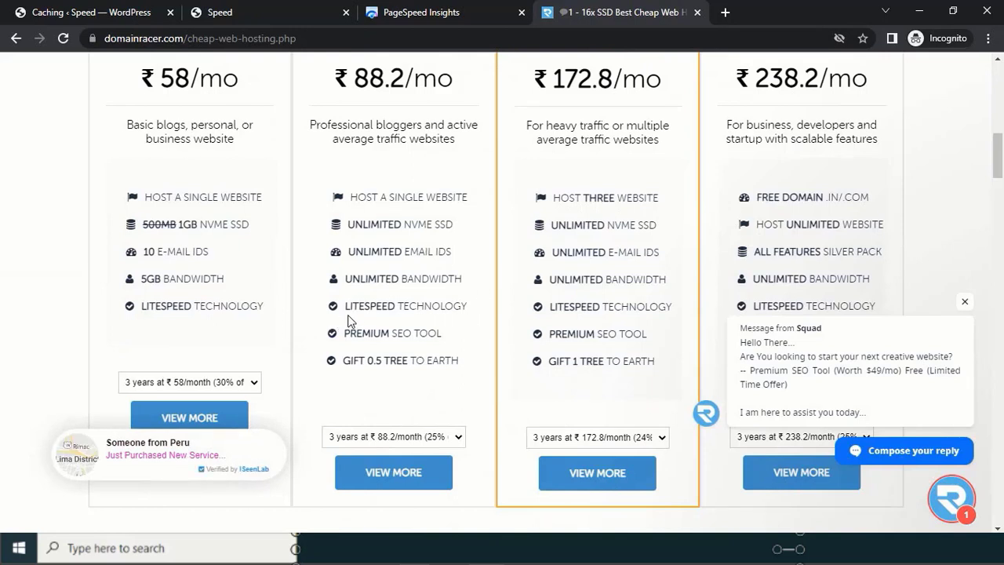
{"action": "left_click", "coordinate": [696, 13]}
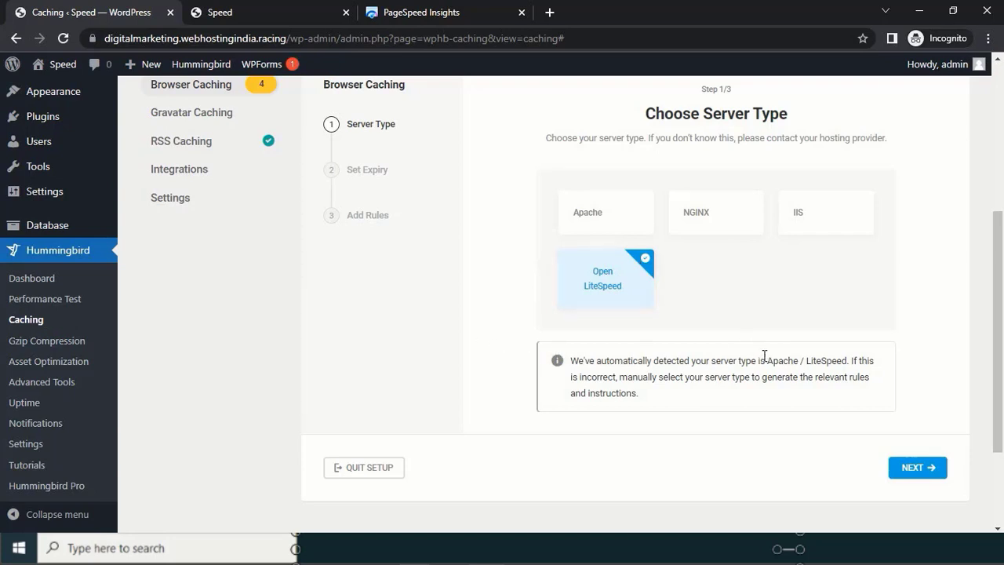
Step: Configure Browser Caching for Open LiteSpeed with a 1 year expiry for all file types, and copy the generated .htaccess code
{"action": "left_click", "coordinate": [902, 470]}
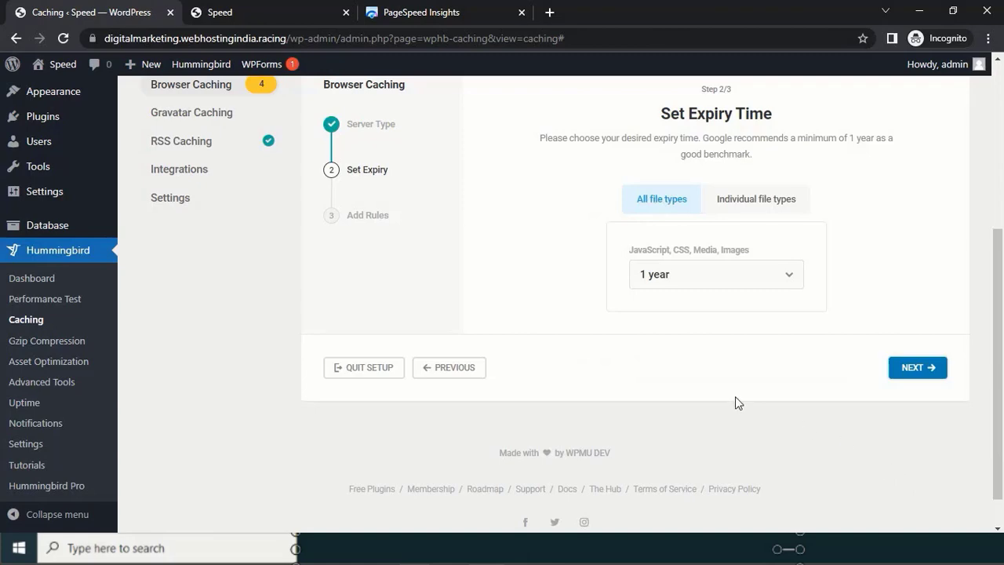
{"action": "left_click", "coordinate": [914, 372]}
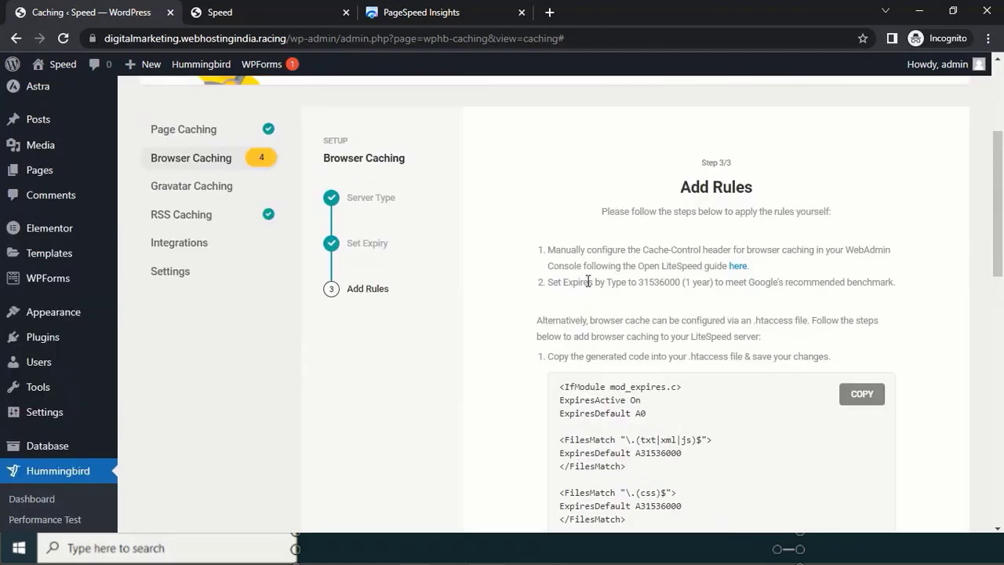
{"action": "scroll", "coordinate": [522, 278], "scroll_direction": "down", "scroll_amount": 10}
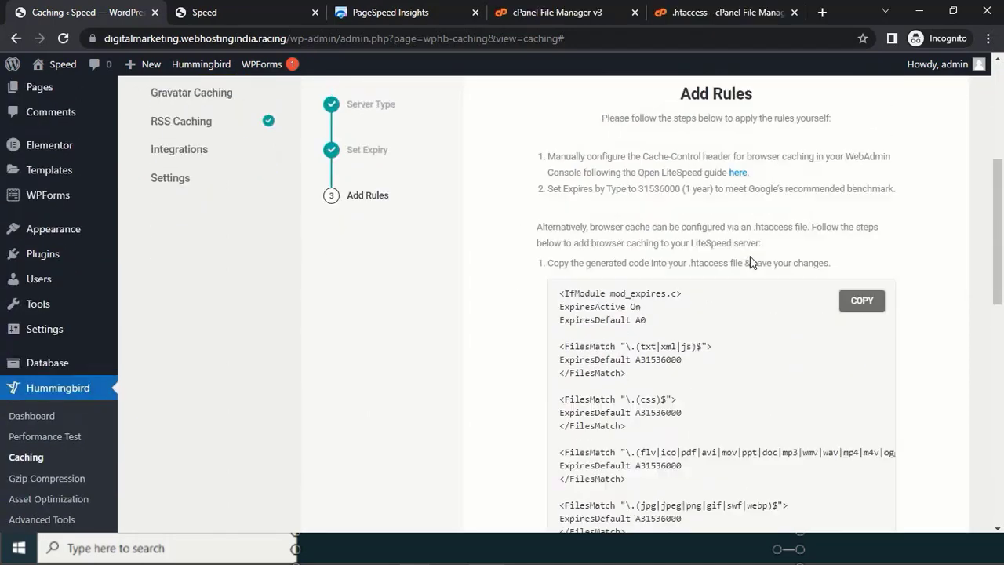
{"action": "scroll", "coordinate": [750, 256], "scroll_direction": "up", "scroll_amount": 1}
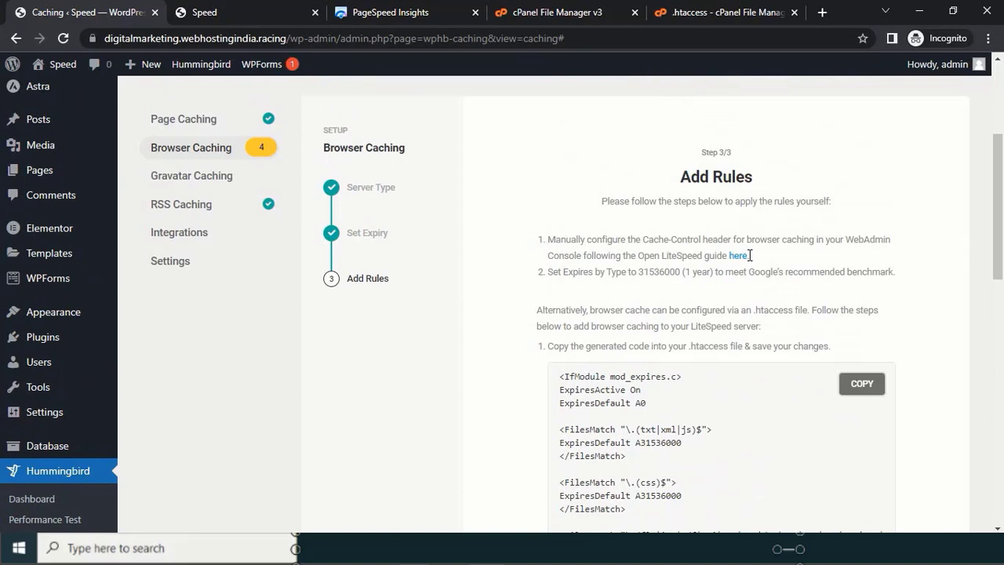
{"action": "scroll", "coordinate": [750, 255], "scroll_direction": "down", "scroll_amount": 2}
{"action": "left_click", "coordinate": [862, 239]}
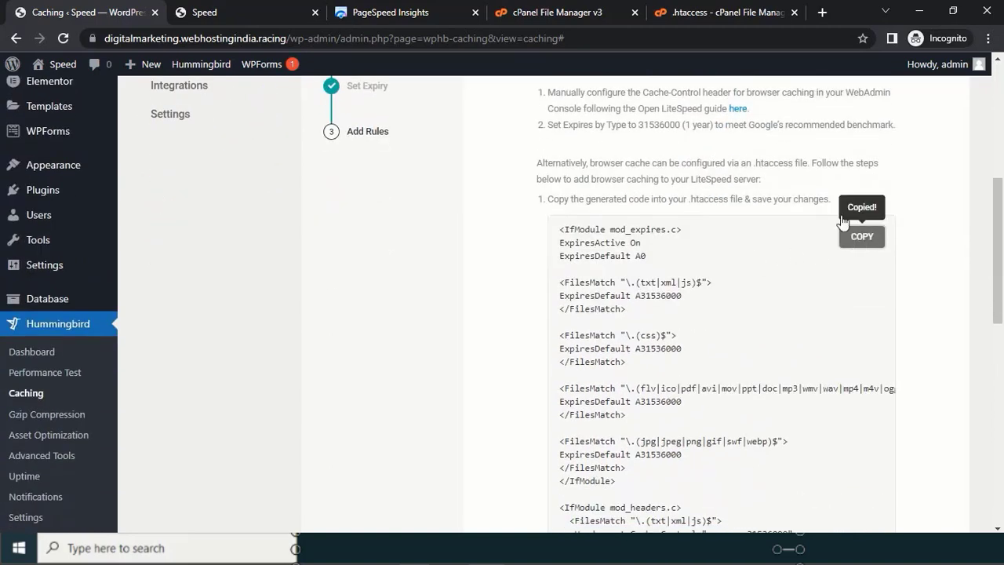
Step: Paste the copied caching rules at the end of the site's .htaccess file in cPanel File Manager, save it, and close both cPanel pages
{"action": "left_click", "coordinate": [700, 14]}
{"action": "left_click", "coordinate": [349, 276]}
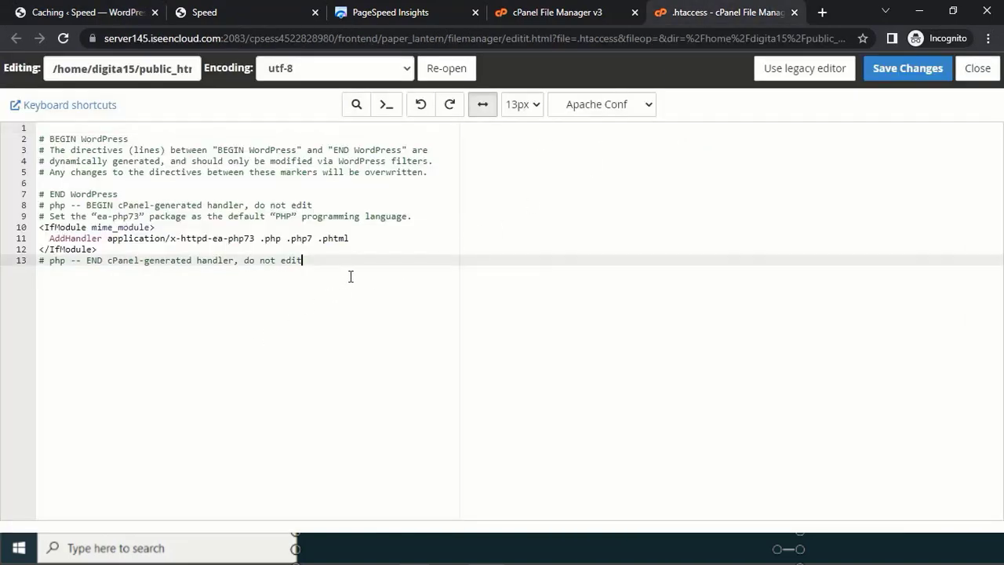
{"action": "key", "text": "Return"}
{"action": "key", "text": "Return"}
{"action": "key", "text": "ctrl+v"}
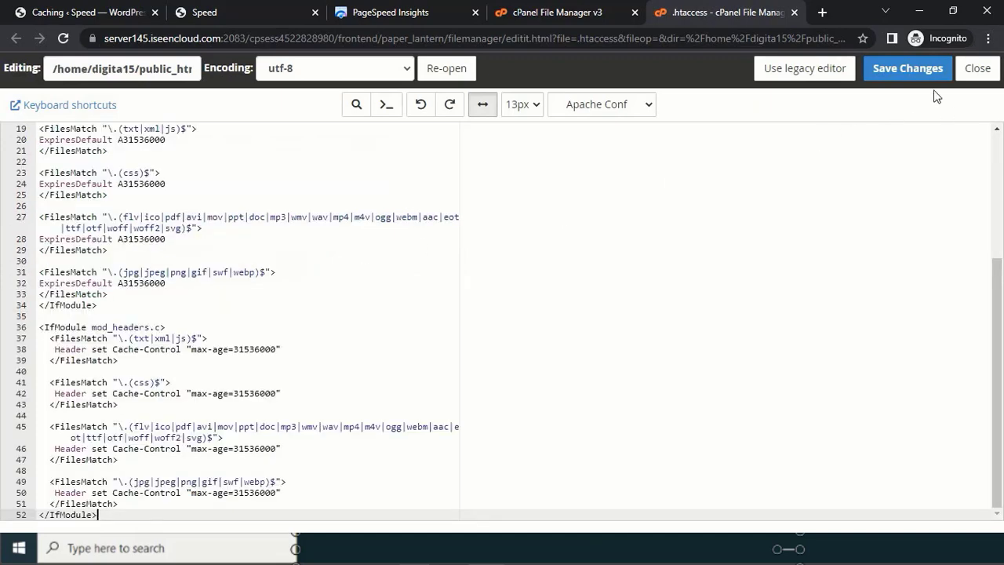
{"action": "left_click", "coordinate": [901, 67]}
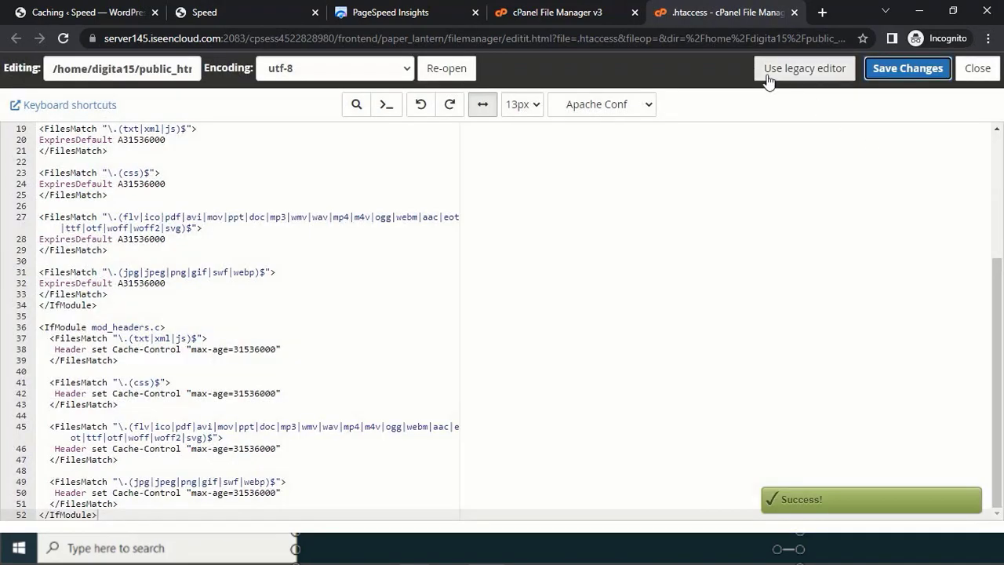
{"action": "left_click", "coordinate": [634, 12]}
{"action": "left_click", "coordinate": [634, 12]}
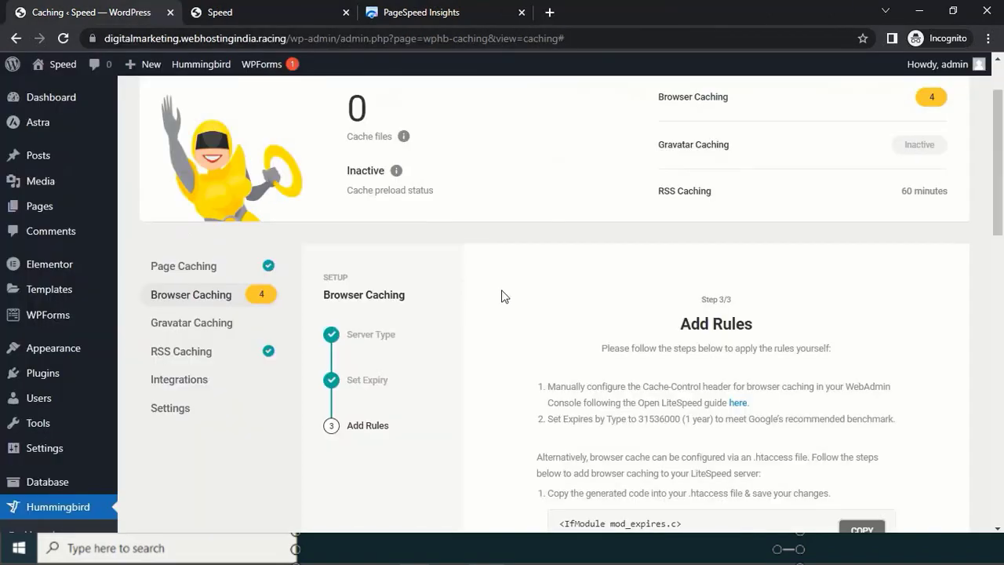
Step: Activate Gravatar Caching in Hummingbird and check the RSS Caching expiry setting
{"action": "left_click", "coordinate": [233, 396]}
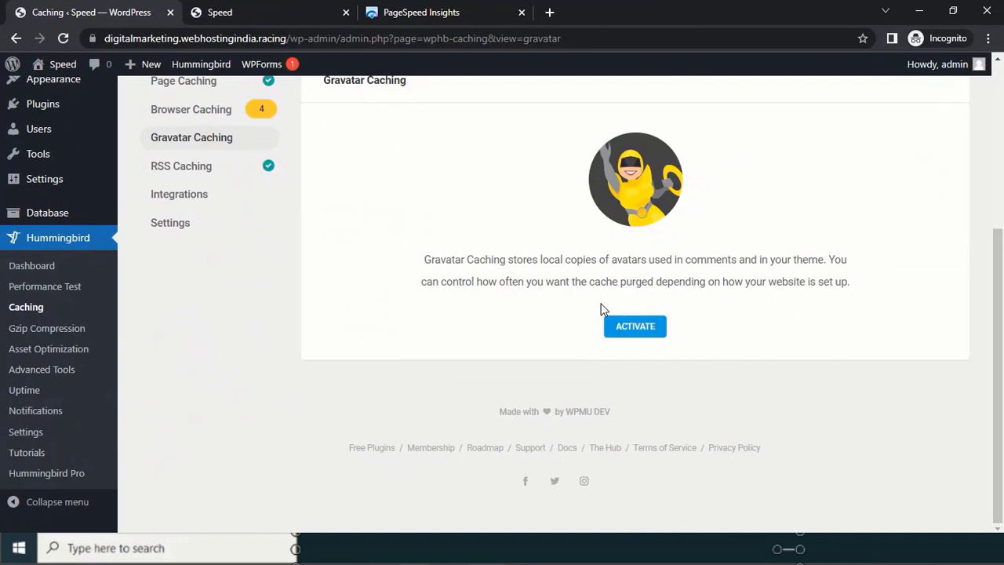
{"action": "left_click", "coordinate": [618, 326]}
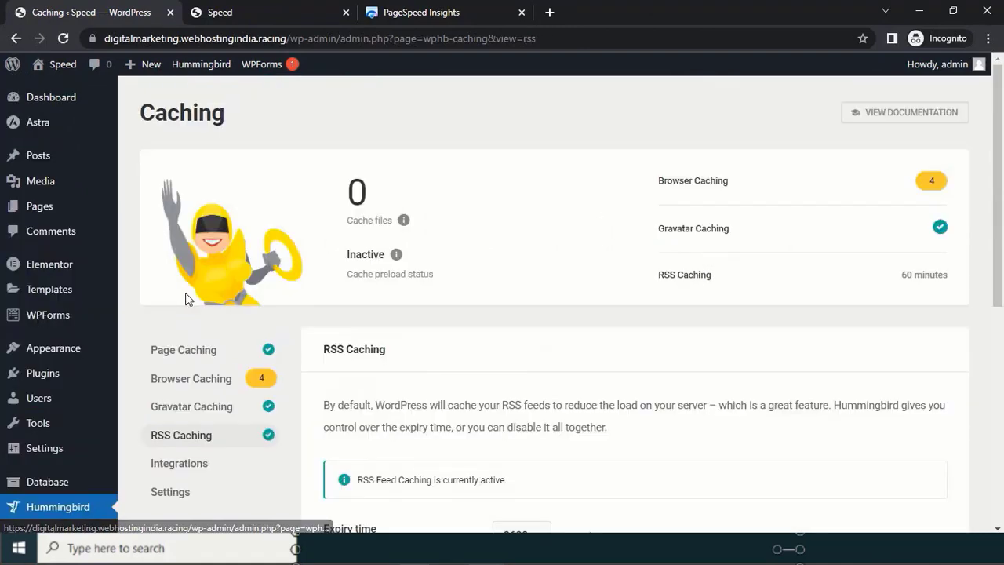
{"action": "left_click", "coordinate": [206, 440]}
{"action": "scroll", "coordinate": [466, 313], "scroll_direction": "down", "scroll_amount": 3}
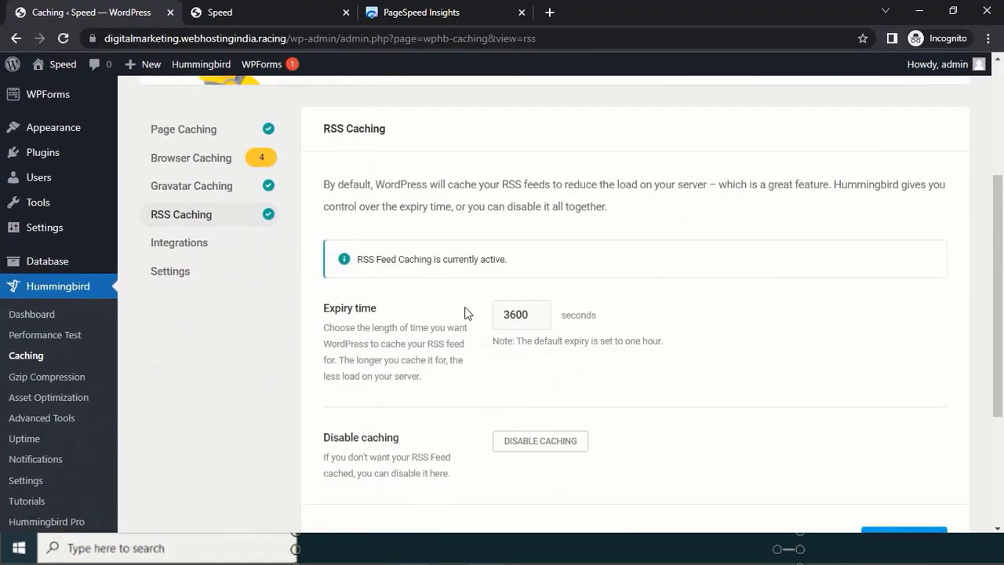
Step: Check the rest of the RSS Caching page and the File Change Detection options in Hummingbird's caching settings
{"action": "scroll", "coordinate": [469, 290], "scroll_direction": "down", "scroll_amount": 2}
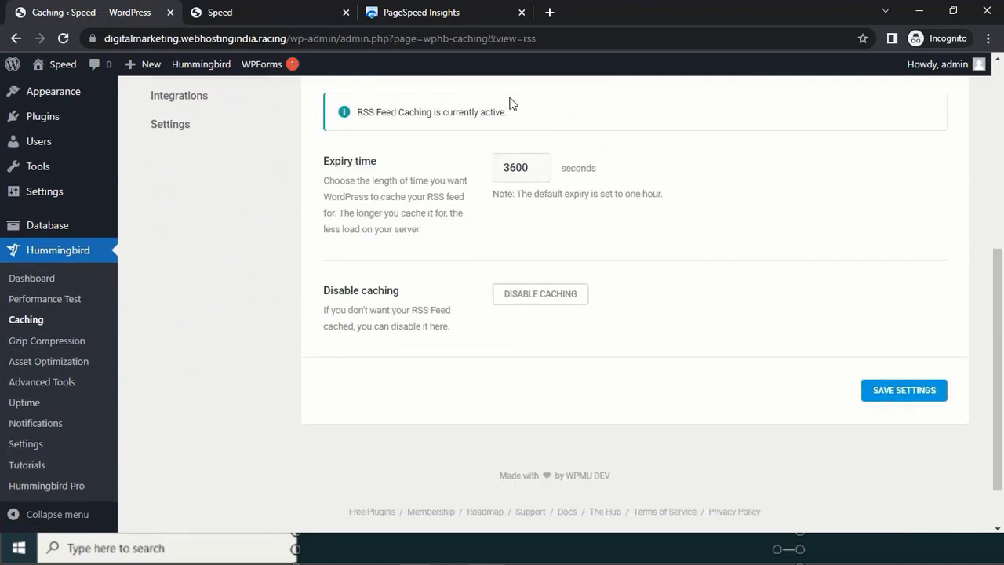
{"action": "left_click", "coordinate": [191, 127]}
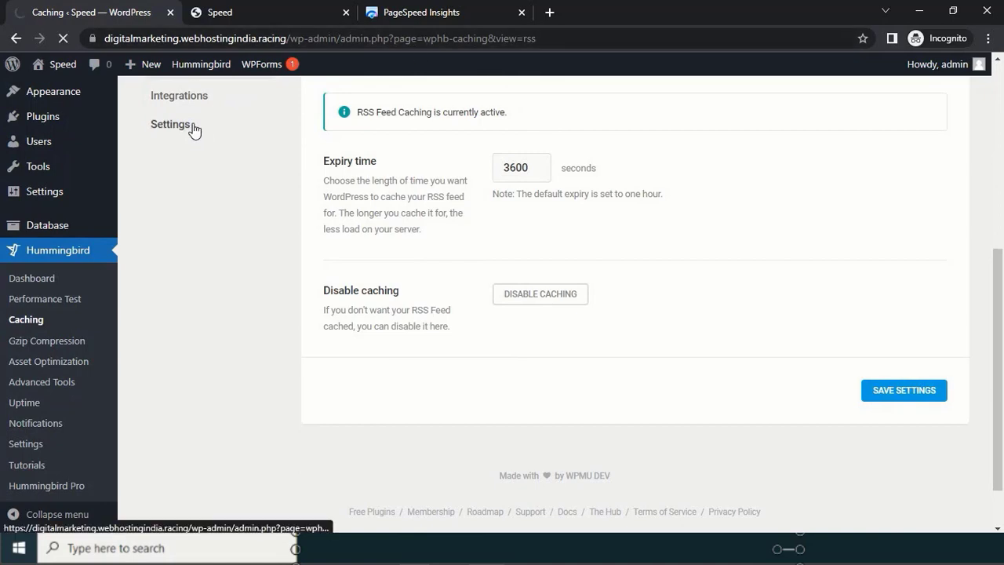
{"action": "scroll", "coordinate": [664, 291], "scroll_direction": "down", "scroll_amount": 3}
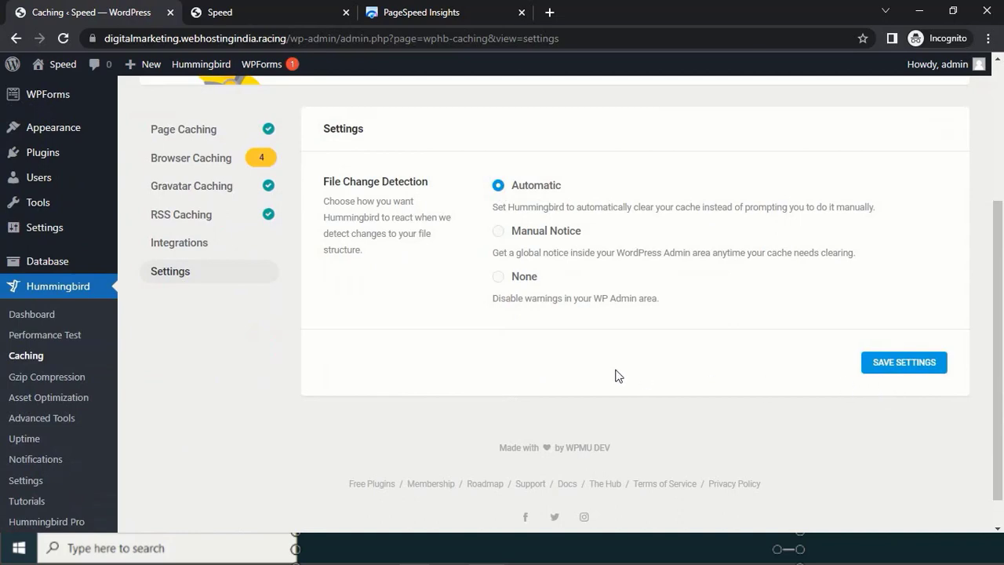
{"action": "scroll", "coordinate": [616, 374], "scroll_direction": "up", "scroll_amount": 3}
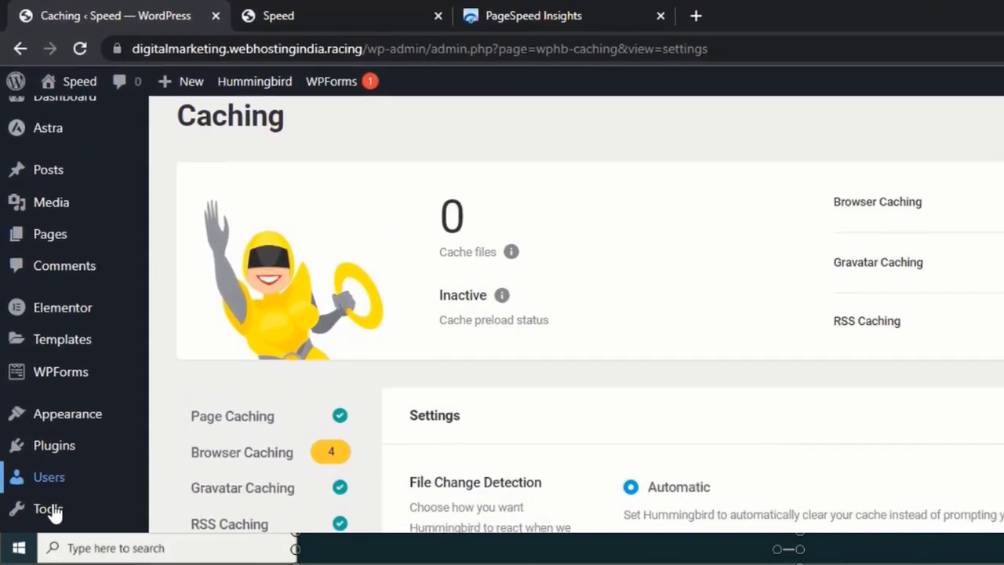
Step: In Hummingbird's Asset Optimization, exclude CSS and JavaScript files from automatic optimization, leaving only Fonts selected, and publish the changes
{"action": "scroll", "coordinate": [51, 509], "scroll_direction": "down", "scroll_amount": 4}
{"action": "left_click", "coordinate": [63, 485]}
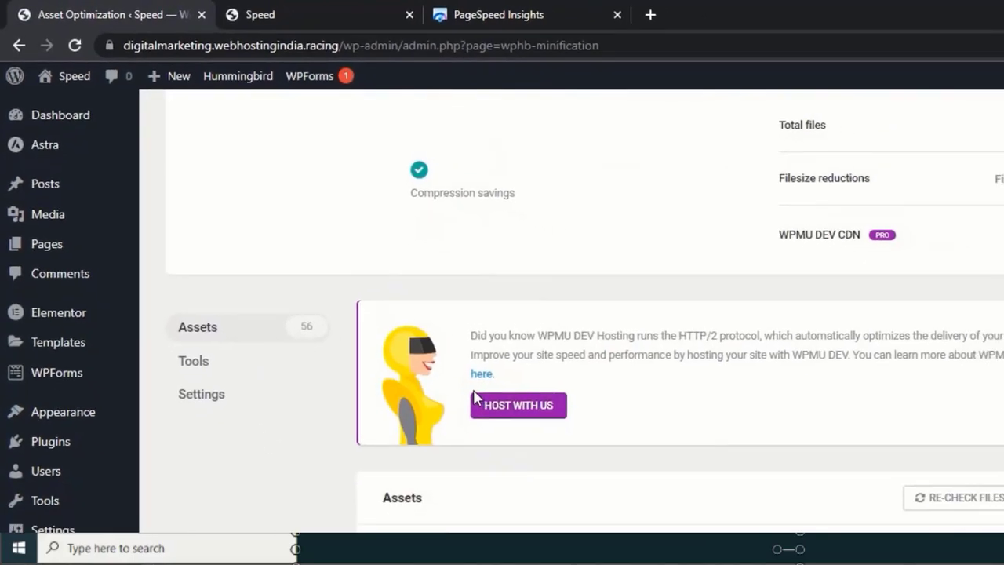
{"action": "scroll", "coordinate": [475, 399], "scroll_direction": "down", "scroll_amount": 10}
{"action": "scroll", "coordinate": [475, 398], "scroll_direction": "up", "scroll_amount": 1}
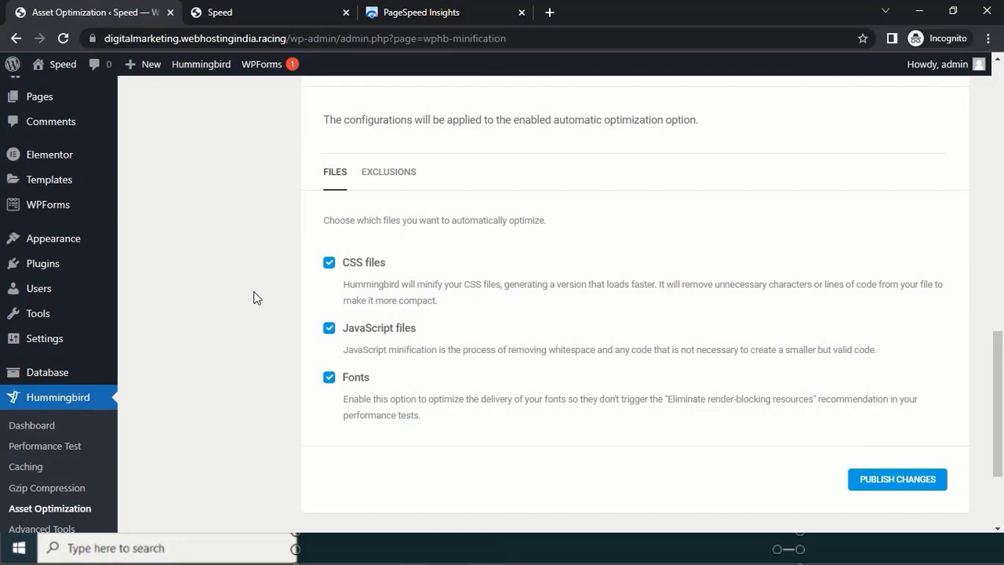
{"action": "left_click", "coordinate": [329, 263]}
{"action": "left_click", "coordinate": [329, 330]}
{"action": "scroll", "coordinate": [559, 314], "scroll_direction": "down", "scroll_amount": 2}
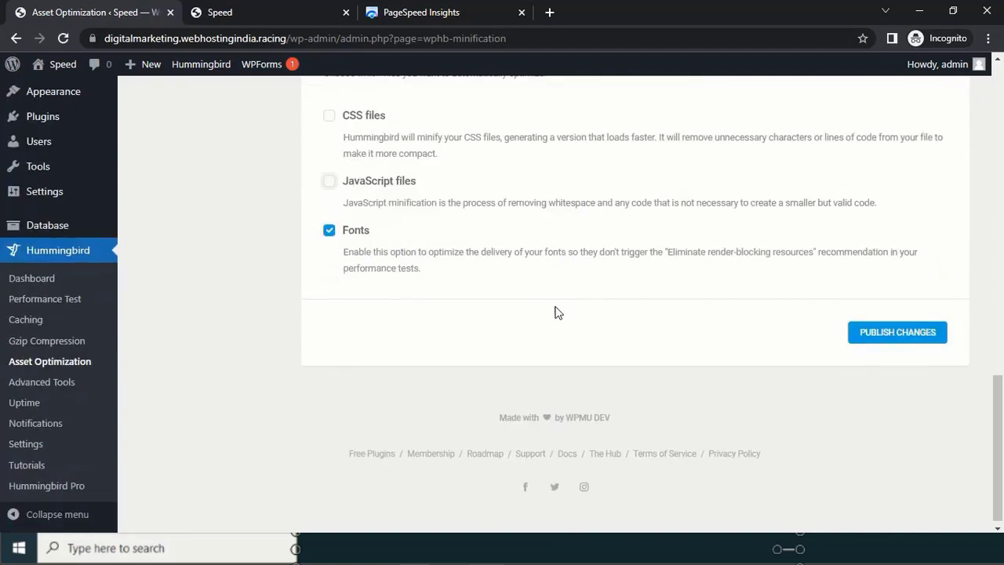
{"action": "left_click", "coordinate": [881, 336]}
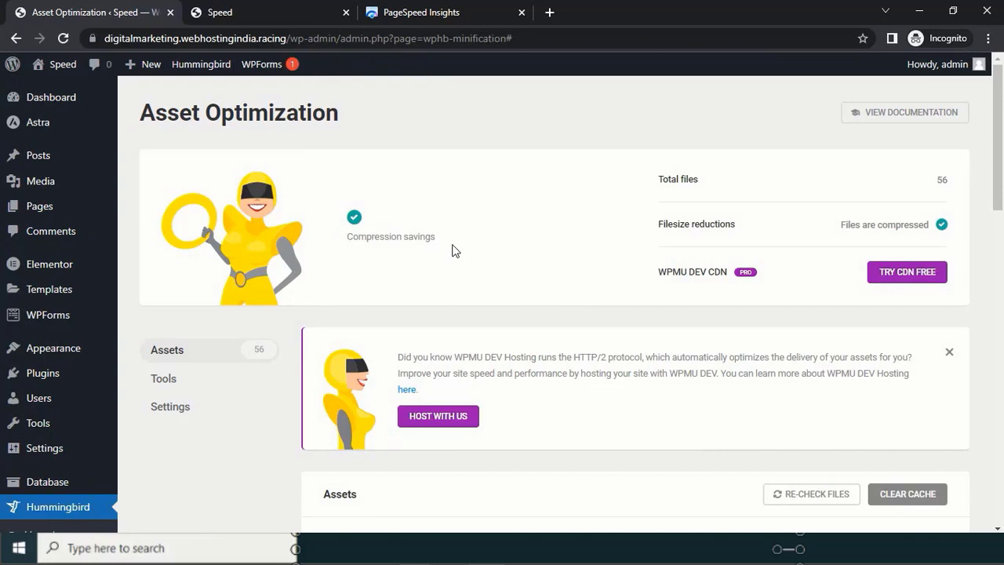
{"action": "left_click", "coordinate": [453, 15]}
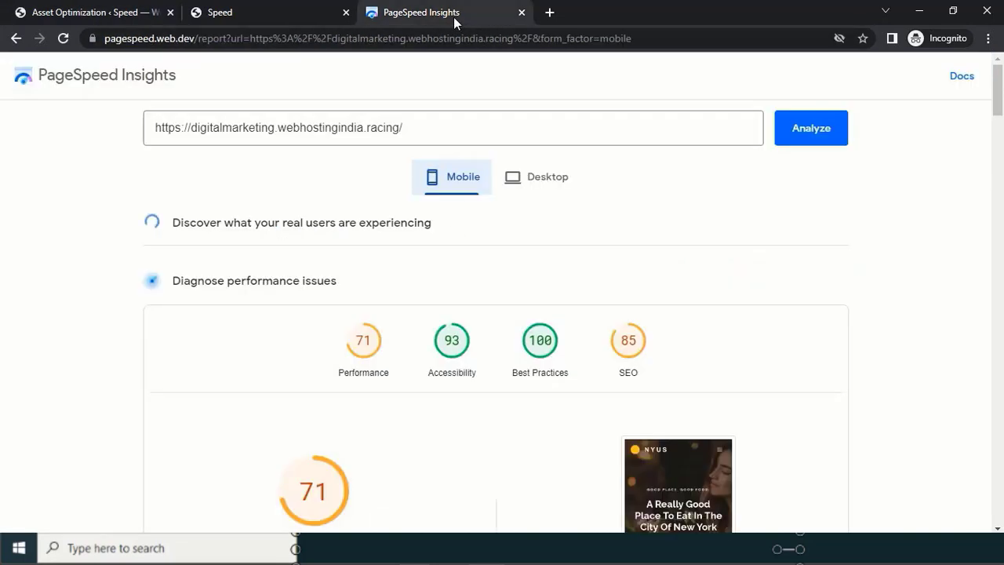
{"action": "left_click", "coordinate": [14, 40]}
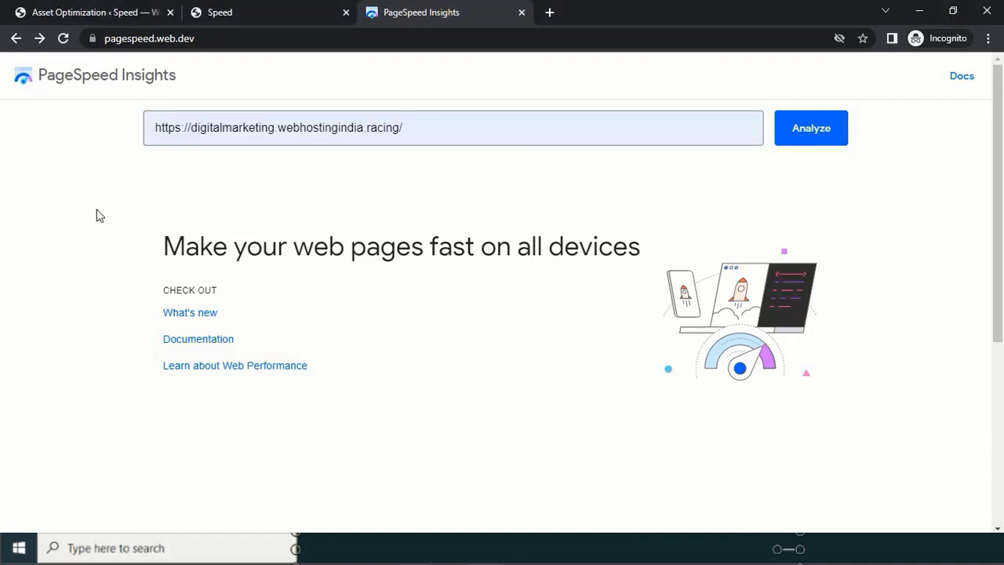
{"action": "left_click", "coordinate": [798, 129]}
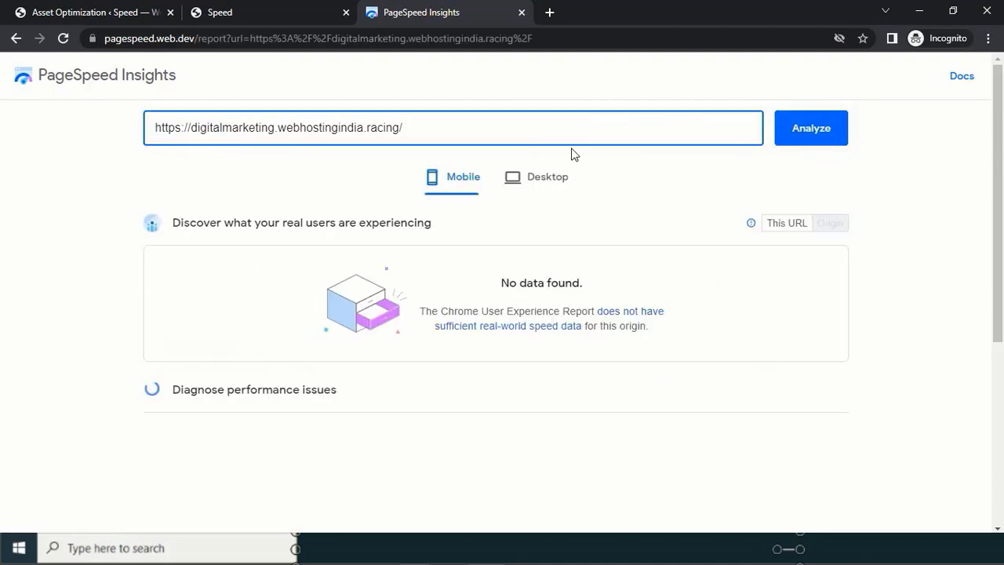
{"action": "left_click", "coordinate": [803, 133]}
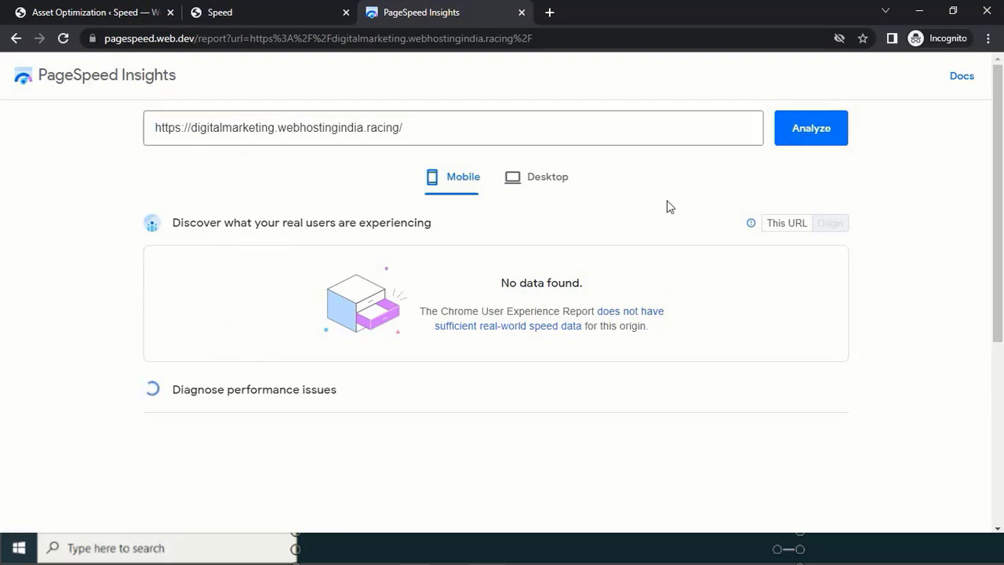
{"action": "scroll", "coordinate": [149, 238], "scroll_direction": "down", "scroll_amount": 1}
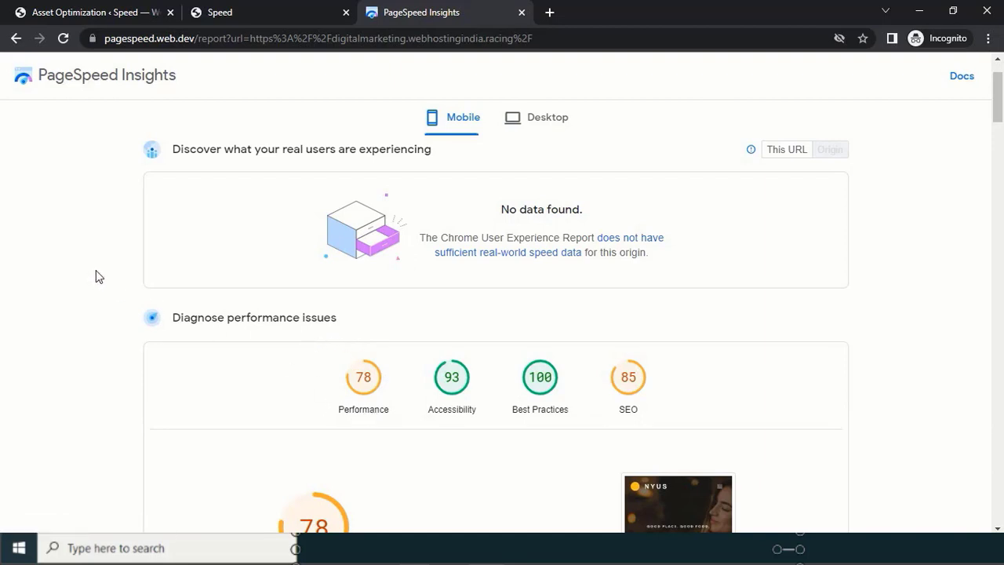
Step: Back in the WordPress admin, search for the optimole plugin, then install and activate Image optimization & Lazy Load by Optimole
{"action": "left_click", "coordinate": [59, 12]}
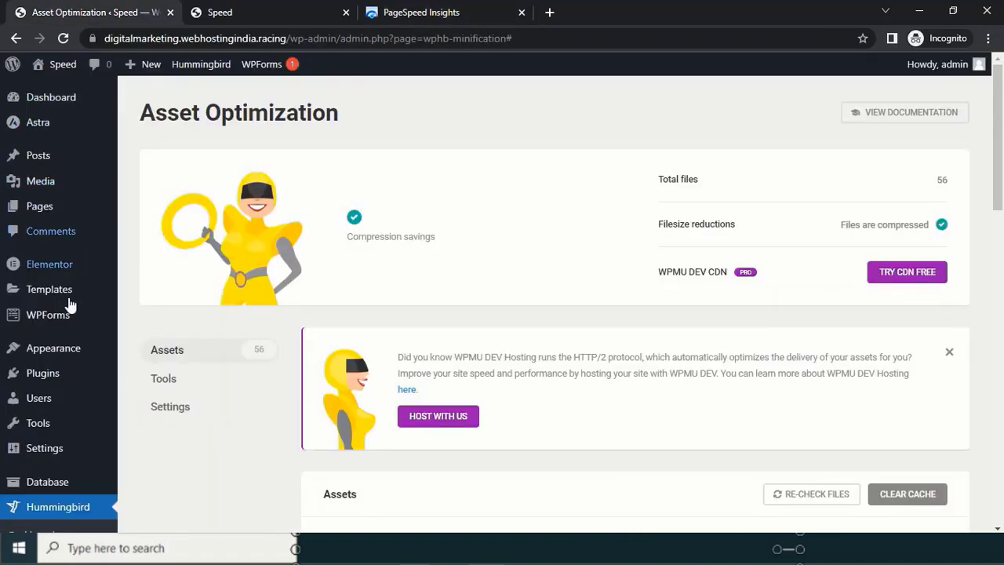
{"action": "mouse_move", "coordinate": [40, 372]}
{"action": "left_click", "coordinate": [153, 397]}
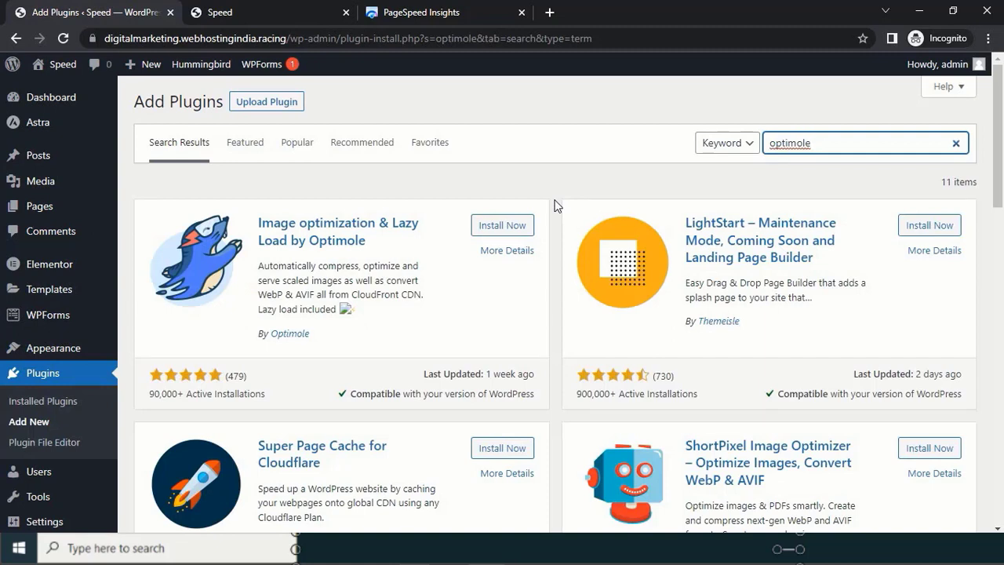
{"action": "left_click", "coordinate": [510, 226]}
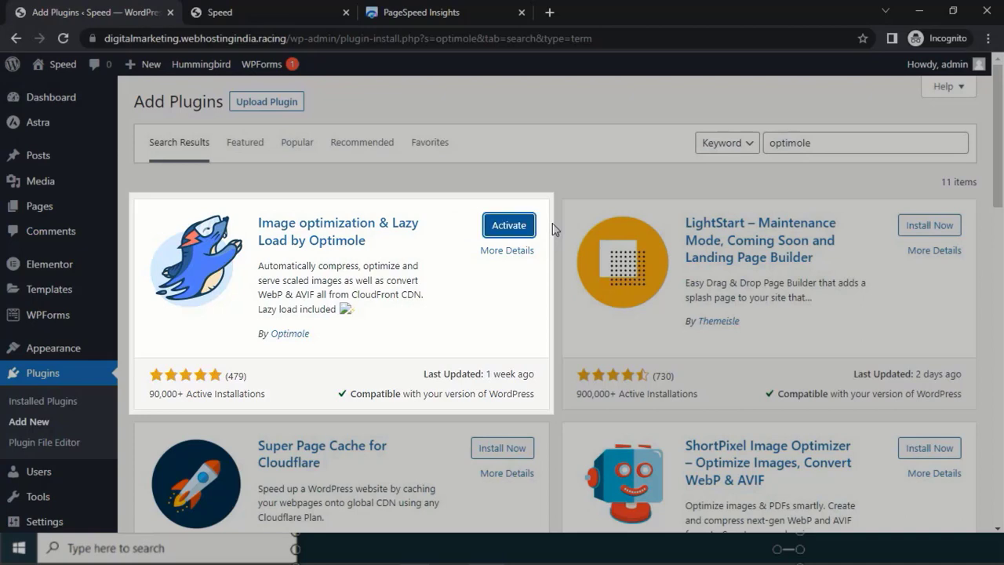
{"action": "left_click", "coordinate": [513, 231]}
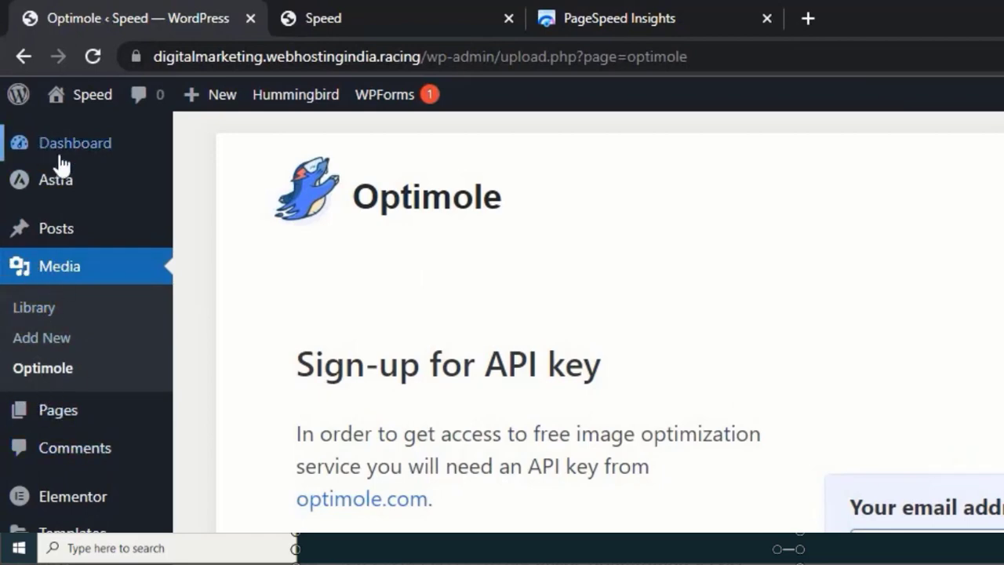
Step: Read Optimole's API key sign-up terms, enter the account e-mail address, and create and connect the account
{"action": "scroll", "coordinate": [572, 383], "scroll_direction": "down", "scroll_amount": 2}
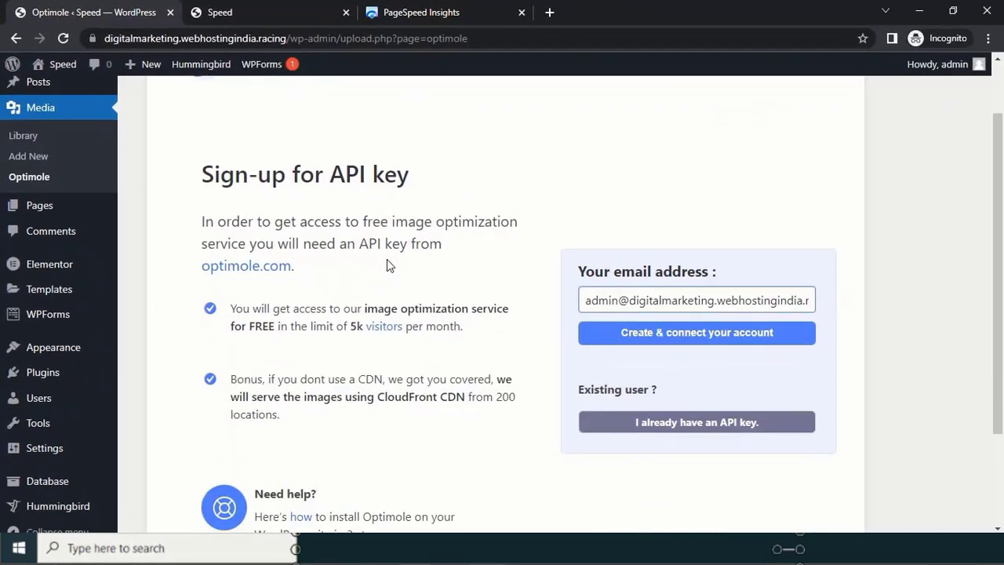
{"action": "scroll", "coordinate": [387, 265], "scroll_direction": "down", "scroll_amount": 1}
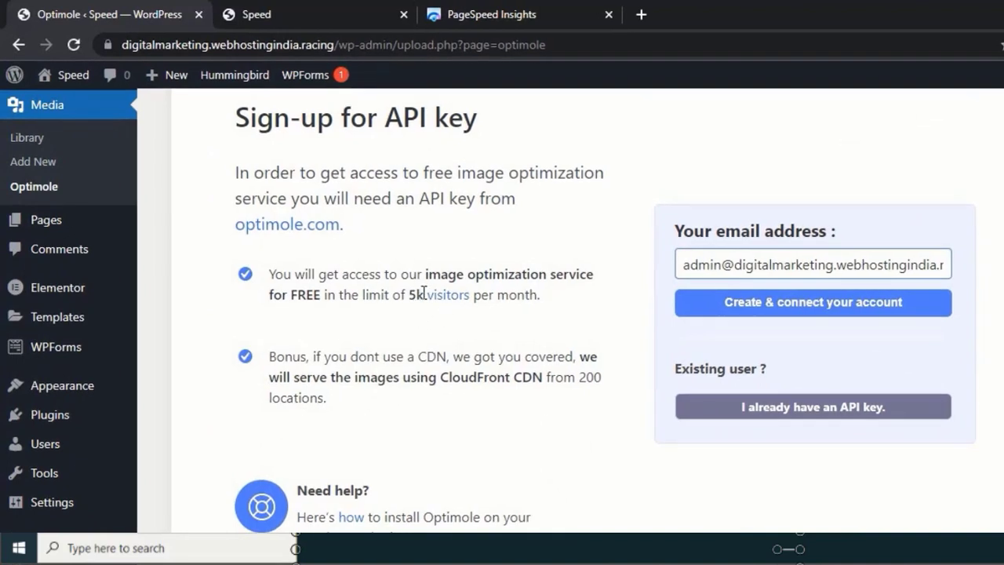
{"action": "double_click", "coordinate": [416, 294]}
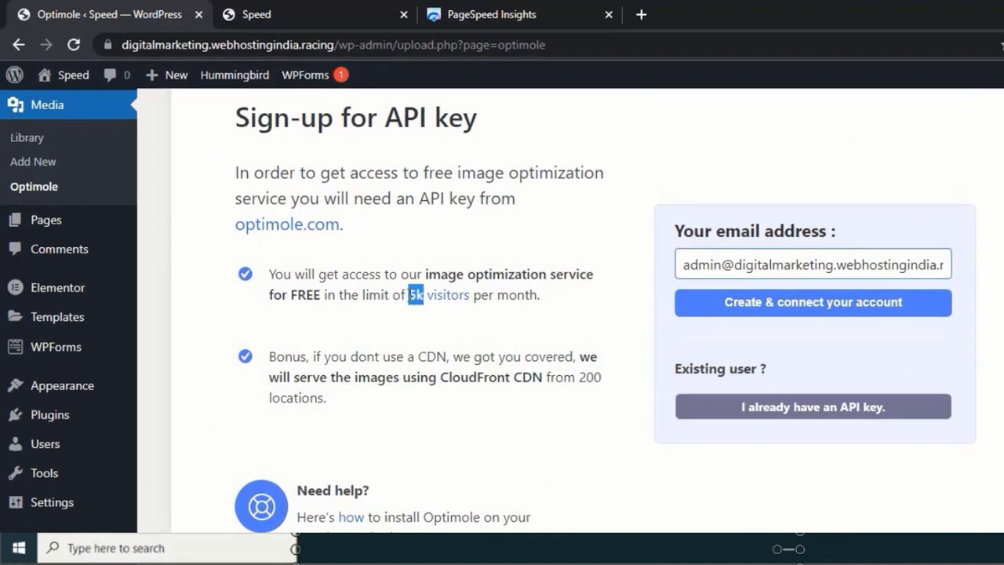
{"action": "left_click", "coordinate": [179, 320]}
{"action": "left_click_drag", "start_coordinate": [475, 198], "coordinate": [381, 200]}
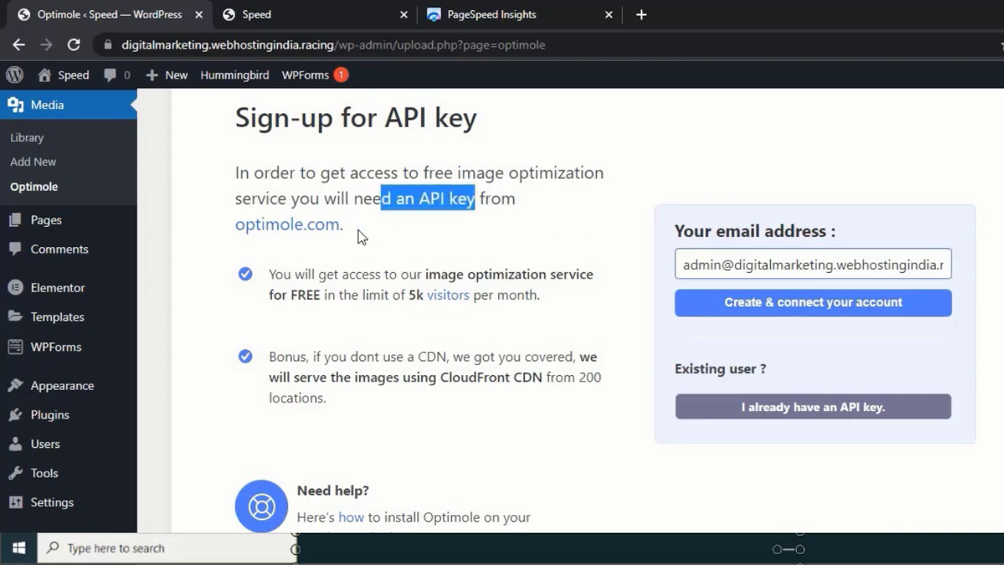
{"action": "left_click", "coordinate": [188, 311]}
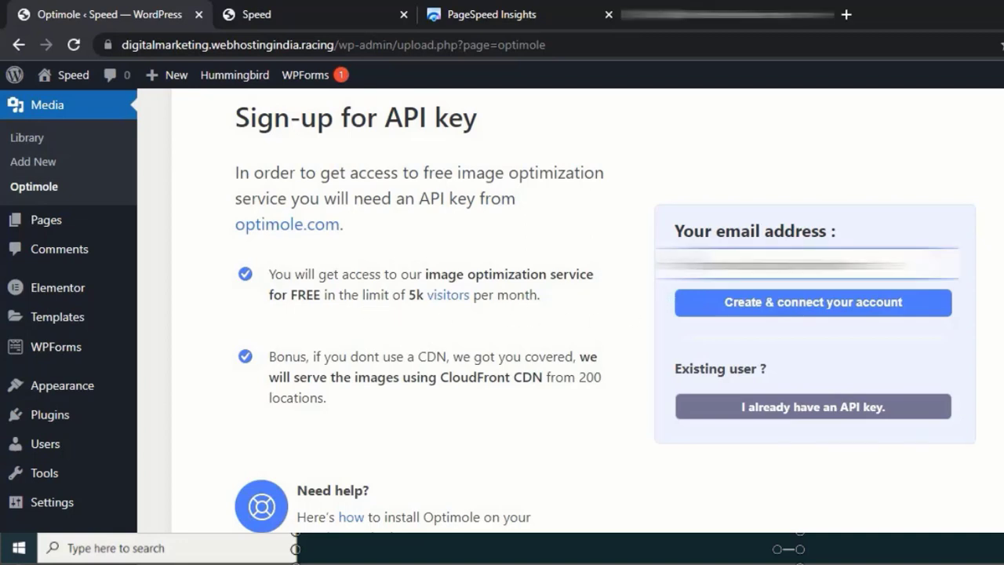
{"action": "left_click", "coordinate": [780, 305]}
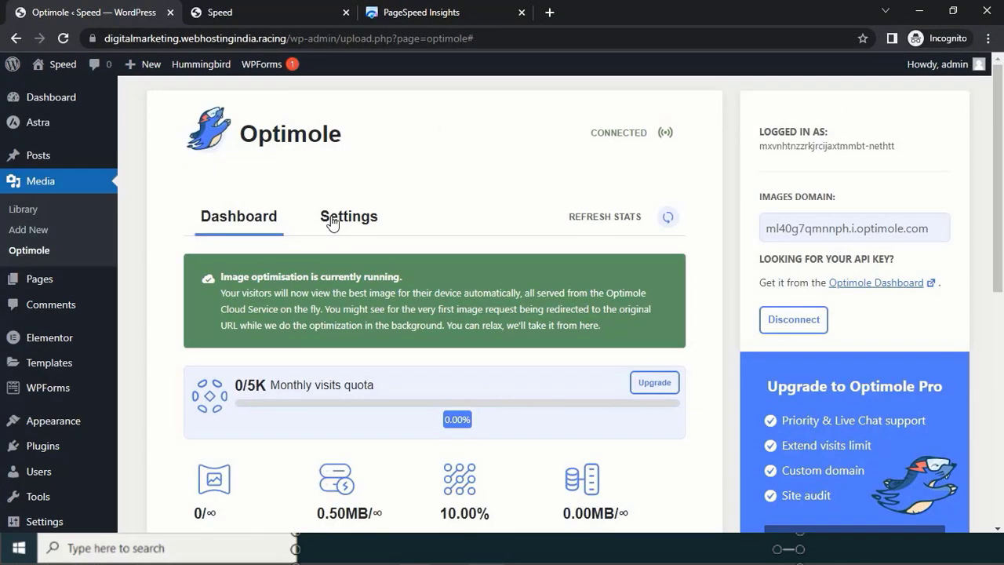
Step: Review Optimole's General settings for image replacement, scaling and lazy load, error diagnosis and cached resources
{"action": "left_click", "coordinate": [332, 223]}
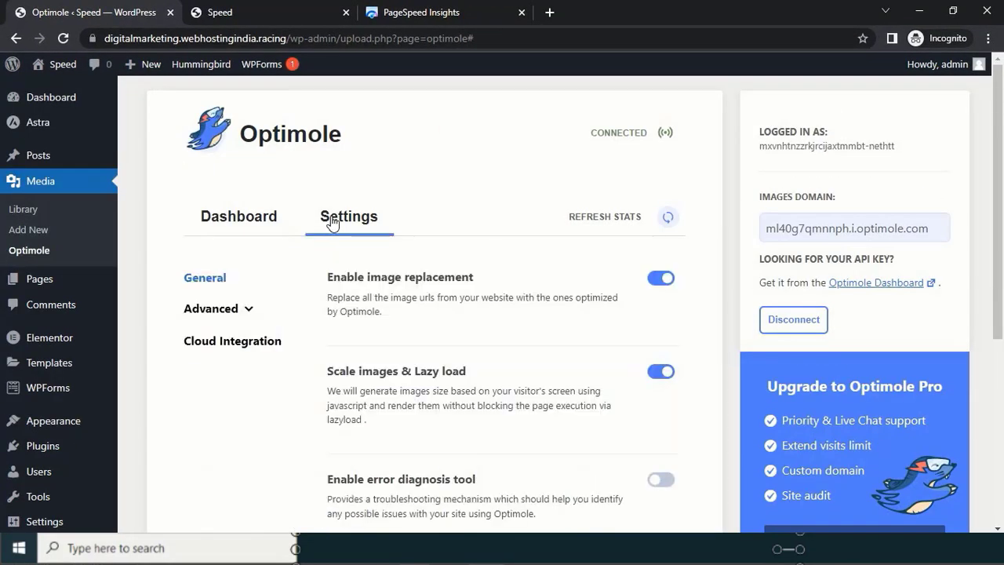
{"action": "scroll", "coordinate": [333, 224], "scroll_direction": "down", "scroll_amount": 1}
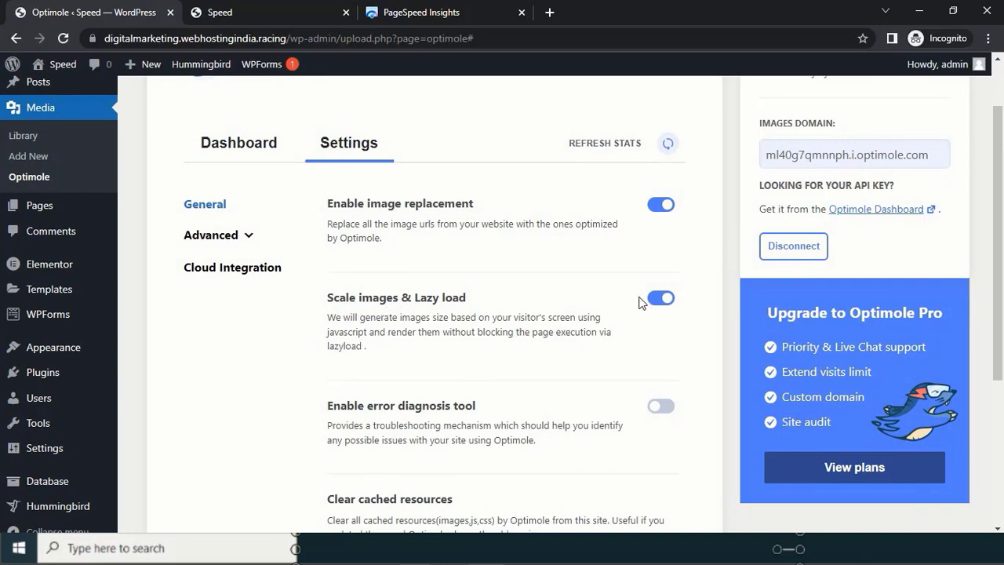
{"action": "scroll", "coordinate": [636, 305], "scroll_direction": "down", "scroll_amount": 3}
{"action": "scroll", "coordinate": [636, 305], "scroll_direction": "up", "scroll_amount": 4}
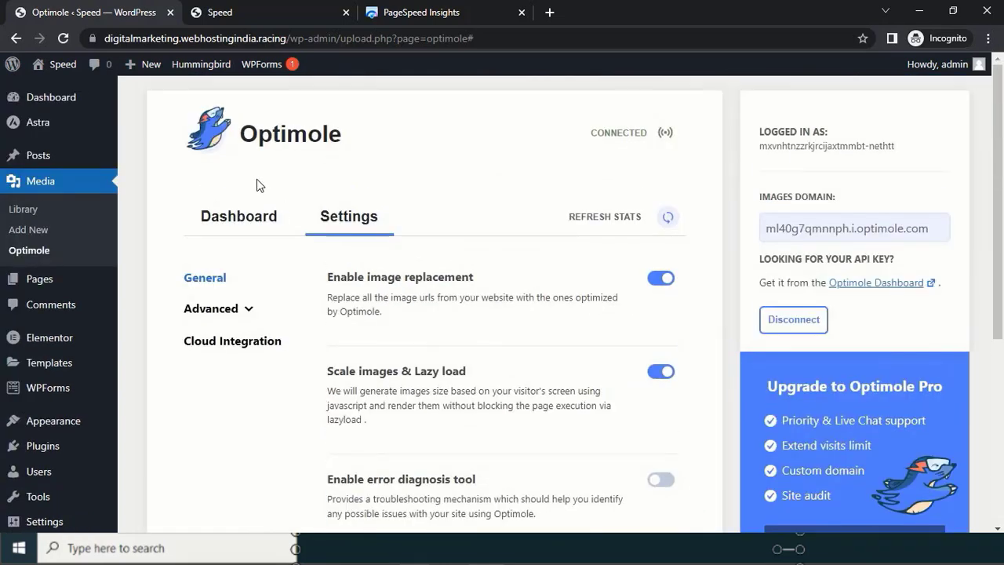
Step: Enable network based optimizations in Optimole's advanced Compression settings and save the changes
{"action": "left_click", "coordinate": [233, 309]}
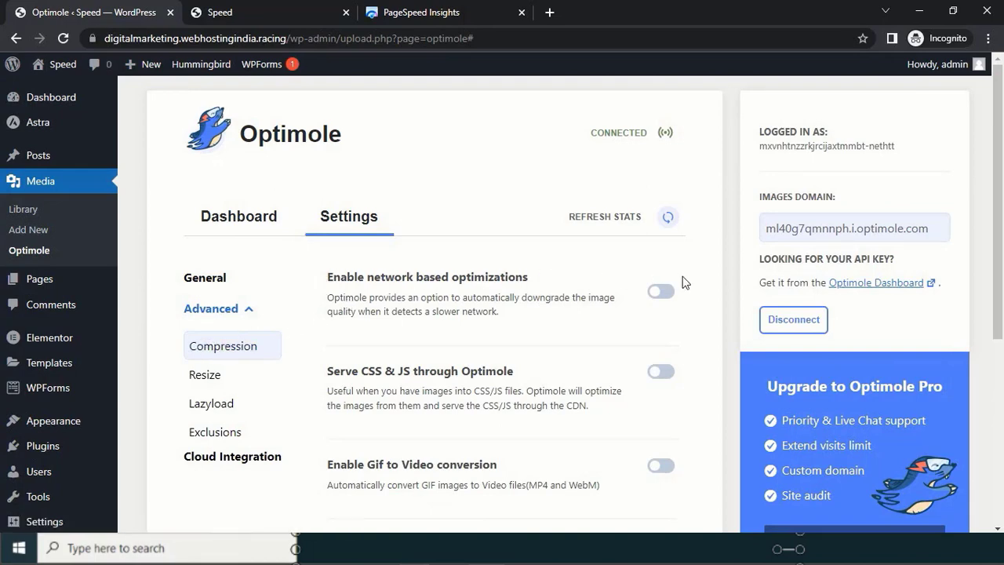
{"action": "left_click", "coordinate": [671, 294]}
{"action": "scroll", "coordinate": [652, 306], "scroll_direction": "down", "scroll_amount": 1}
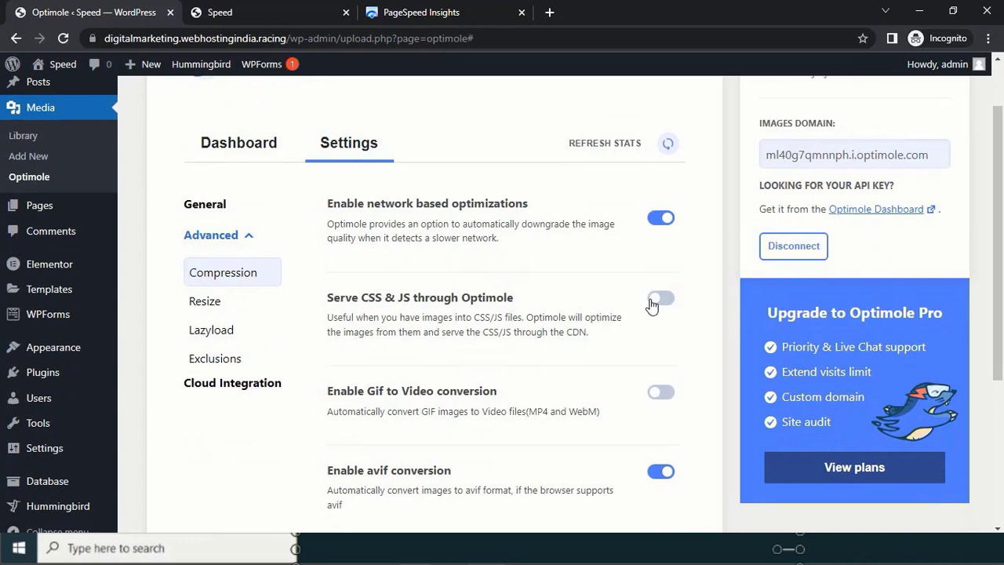
{"action": "scroll", "coordinate": [651, 306], "scroll_direction": "down", "scroll_amount": 1}
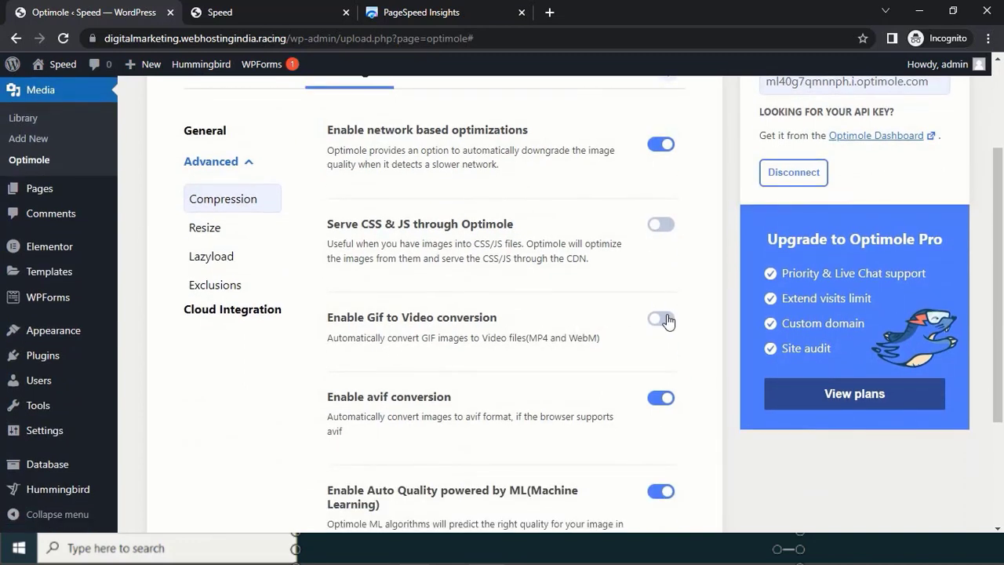
{"action": "scroll", "coordinate": [666, 321], "scroll_direction": "down", "scroll_amount": 3}
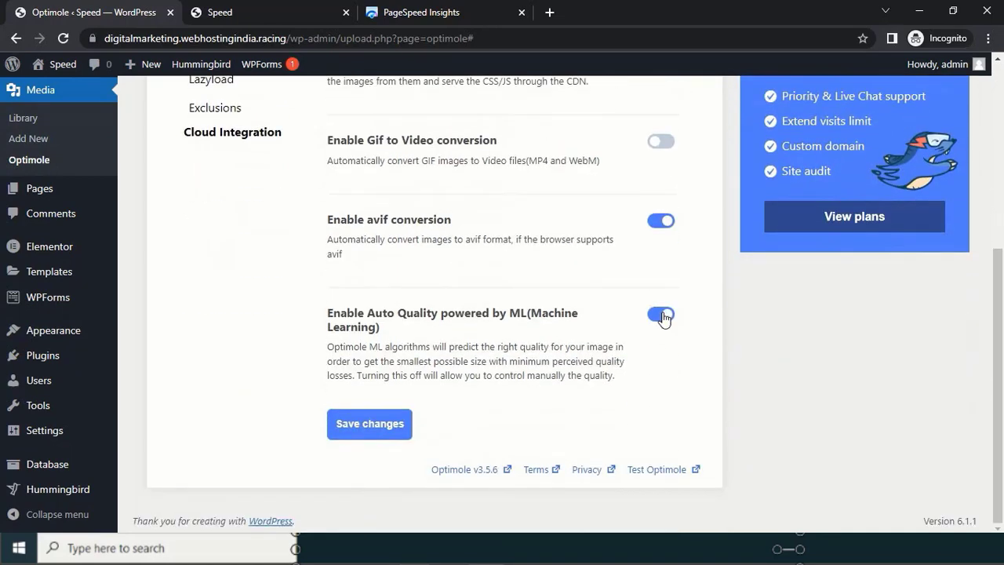
{"action": "left_click", "coordinate": [360, 431]}
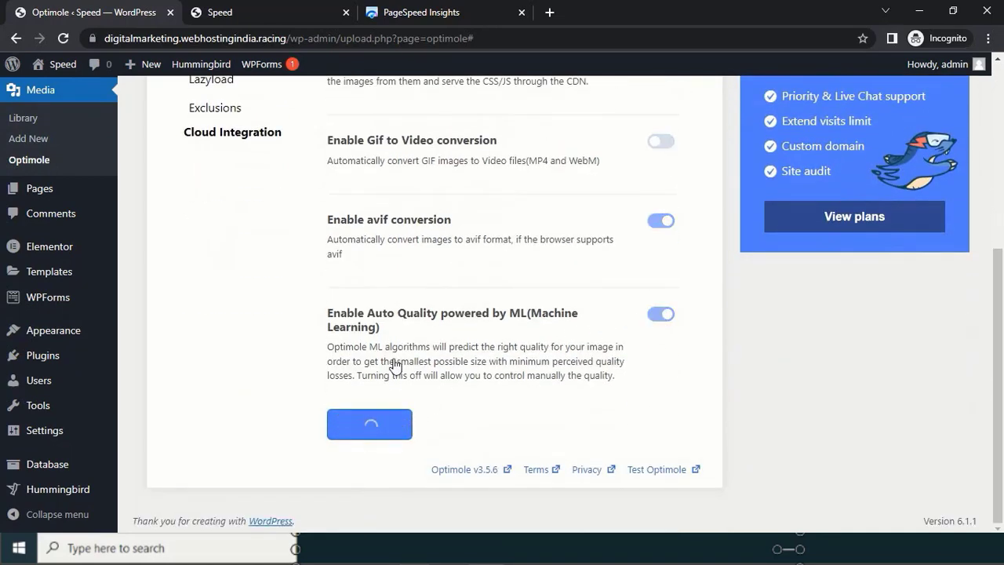
Step: Enable Smart Cropping in Optimole's advanced Resize settings
{"action": "scroll", "coordinate": [395, 366], "scroll_direction": "up", "scroll_amount": 3}
{"action": "left_click", "coordinate": [207, 272]}
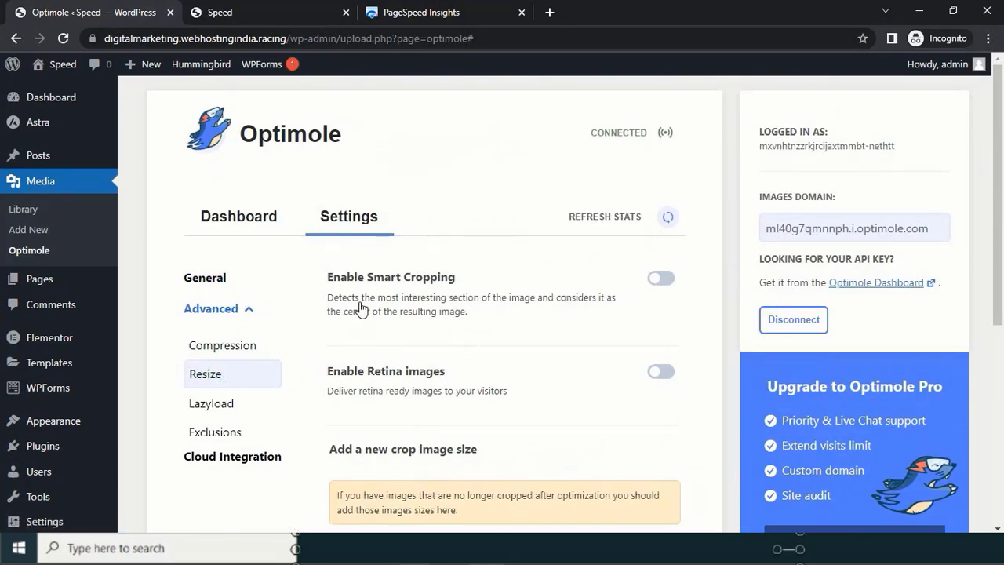
{"action": "left_click", "coordinate": [668, 278]}
Step: Enable the generic lazyload placeholder in Optimole's advanced Lazyload settings and save the changes
{"action": "left_click", "coordinate": [209, 403]}
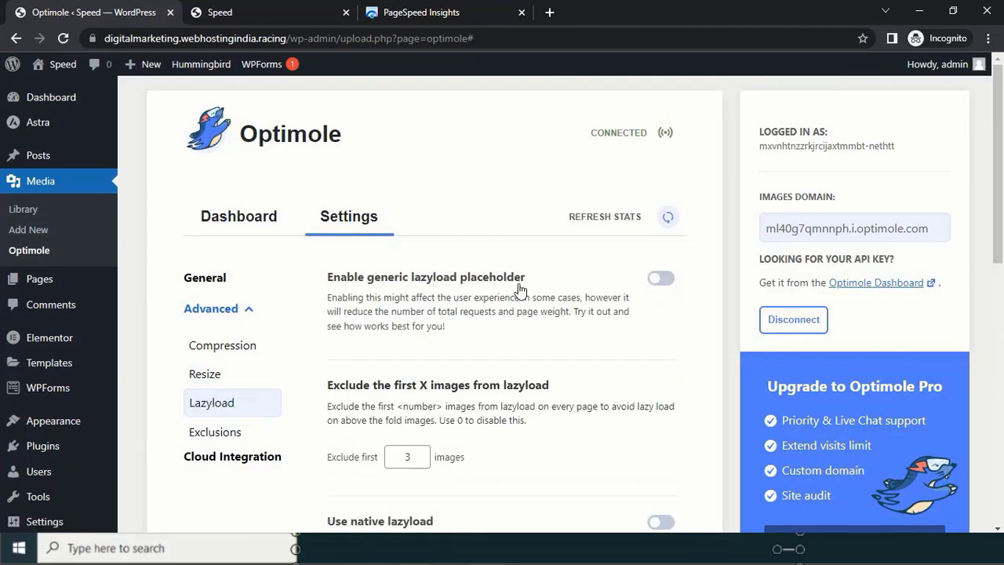
{"action": "left_click", "coordinate": [661, 278]}
{"action": "scroll", "coordinate": [616, 294], "scroll_direction": "down", "scroll_amount": 3}
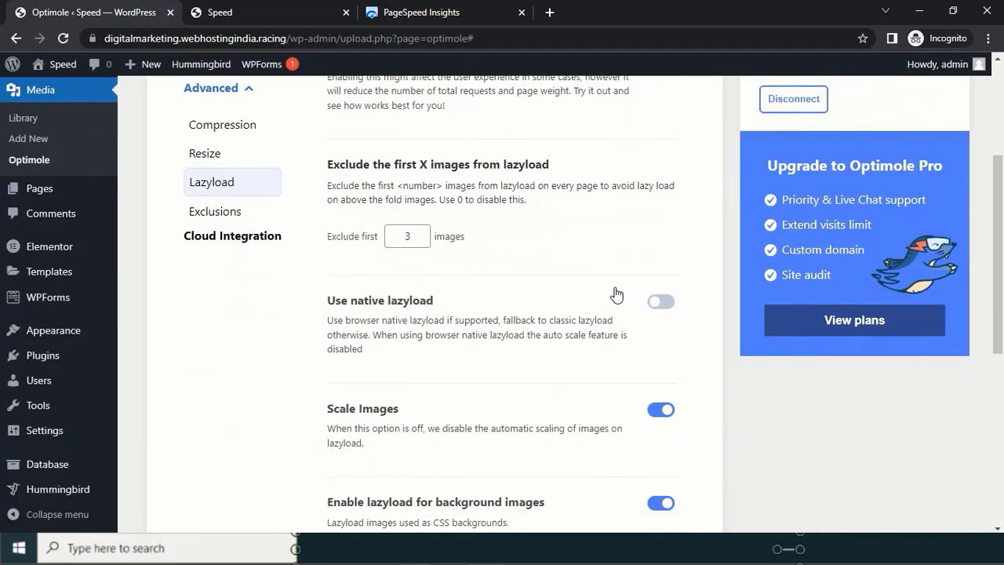
{"action": "scroll", "coordinate": [616, 294], "scroll_direction": "down", "scroll_amount": 5}
{"action": "left_click", "coordinate": [350, 424]}
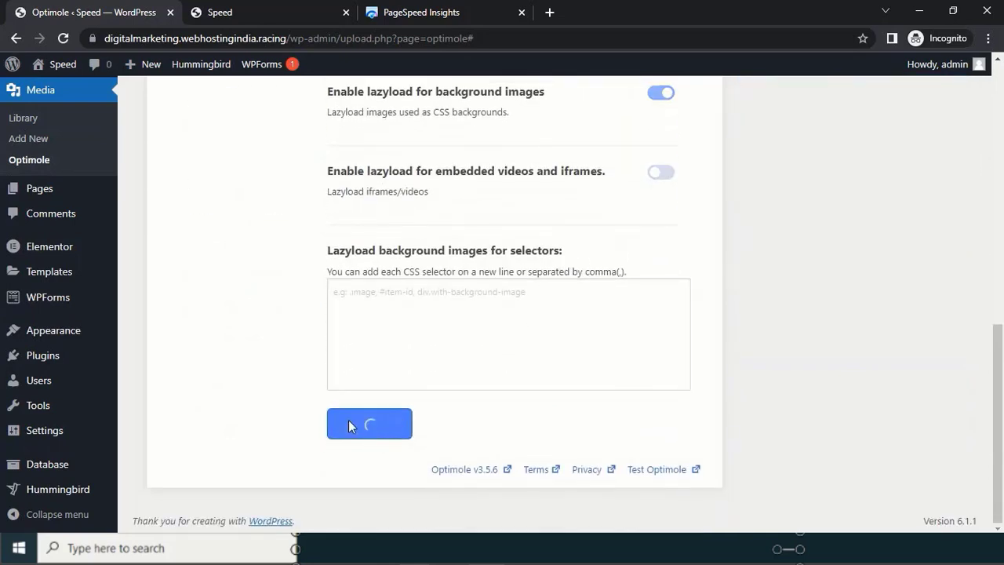
Step: Search for "debloat" among new plugins, then install and activate "Debloat – Remove Unused CSS, Optimize JS"
{"action": "scroll", "coordinate": [275, 375], "scroll_direction": "up", "scroll_amount": 10}
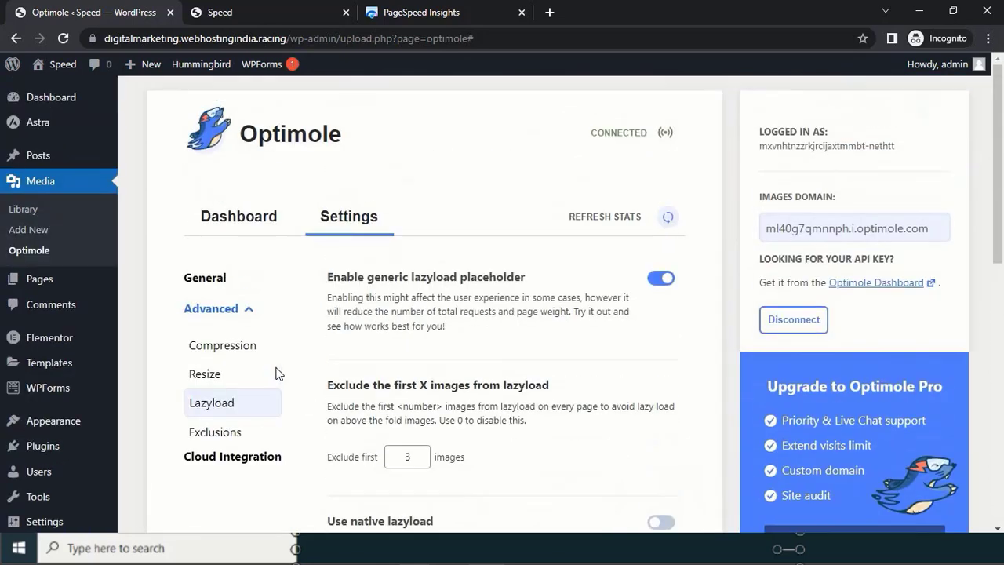
{"action": "mouse_move", "coordinate": [47, 445]}
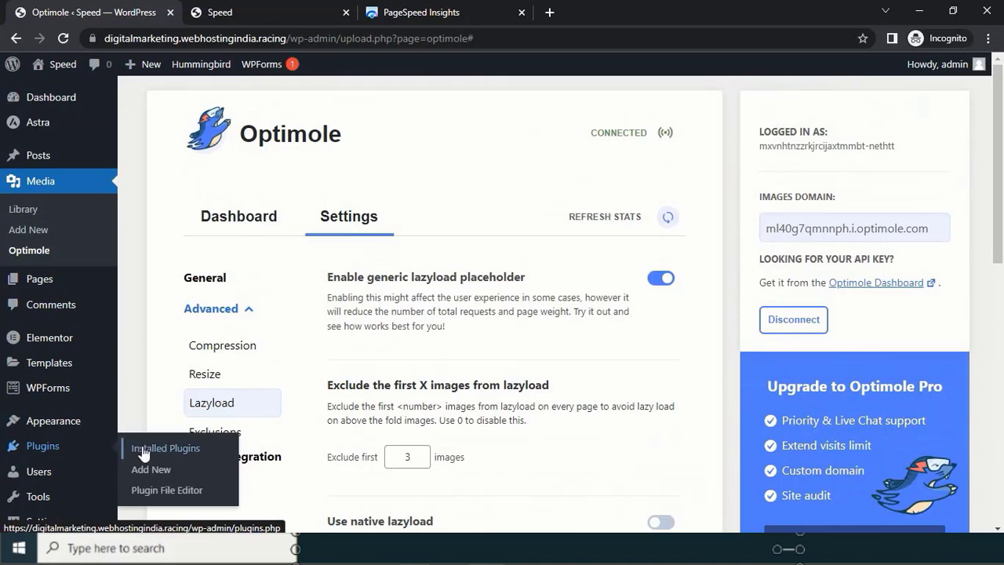
{"action": "left_click", "coordinate": [149, 467]}
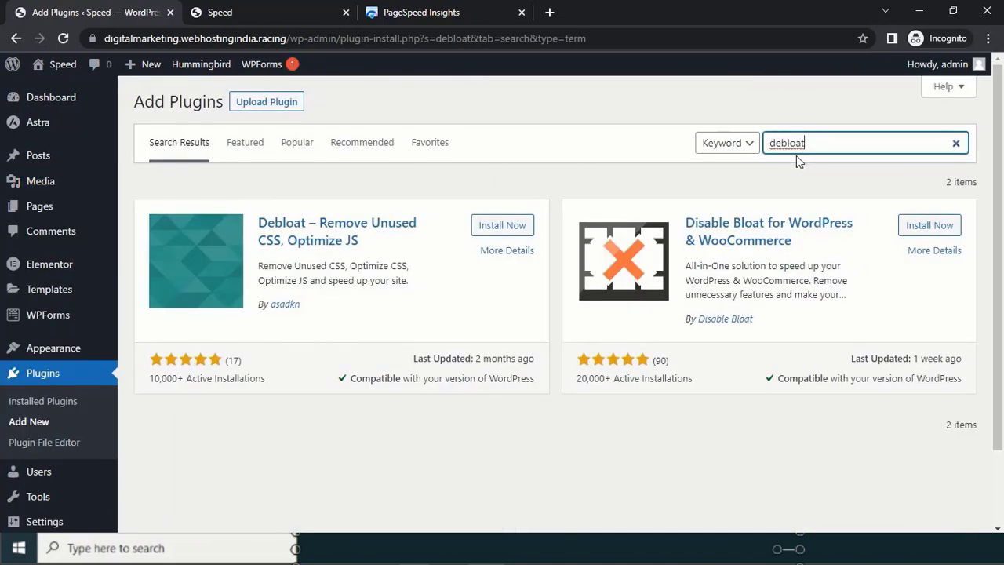
{"action": "left_click", "coordinate": [510, 232]}
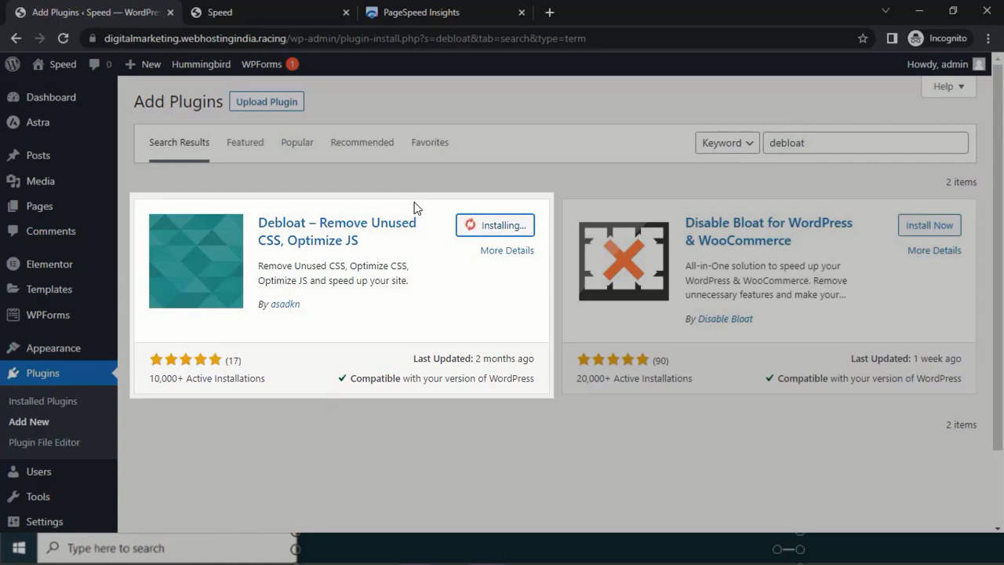
{"action": "left_click", "coordinate": [506, 225]}
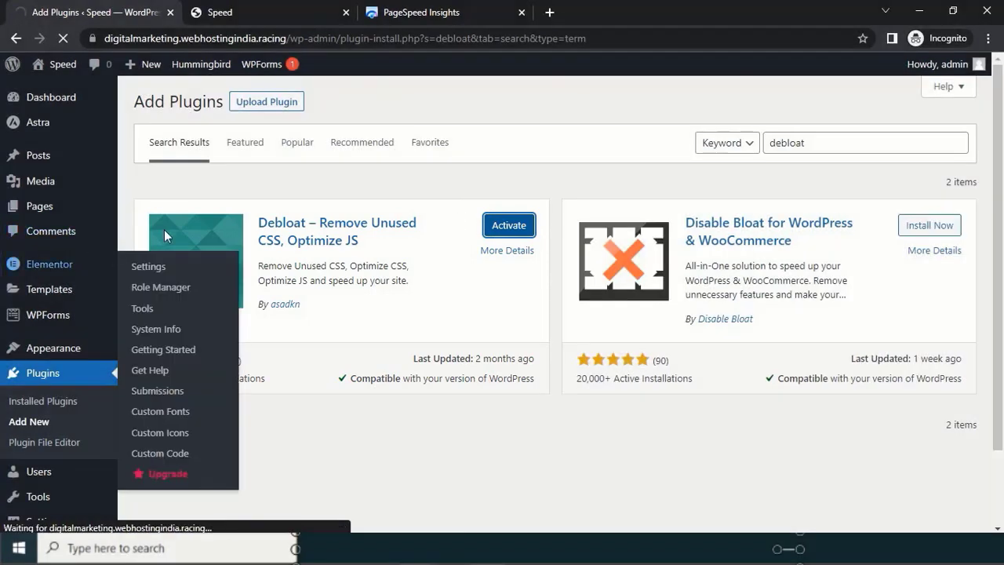
Step: In Debloat's Optimize CSS settings, enable Fix Render-Blocking CSS and disable the WPBakery Page Builder integration
{"action": "scroll", "coordinate": [66, 344], "scroll_direction": "down", "scroll_amount": 3}
{"action": "mouse_move", "coordinate": [43, 432]}
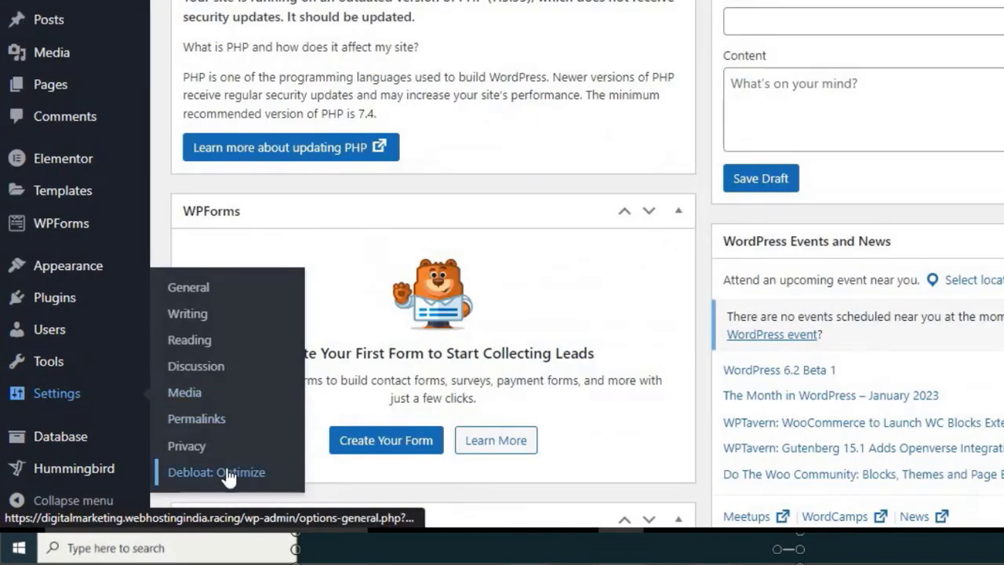
{"action": "left_click", "coordinate": [225, 473]}
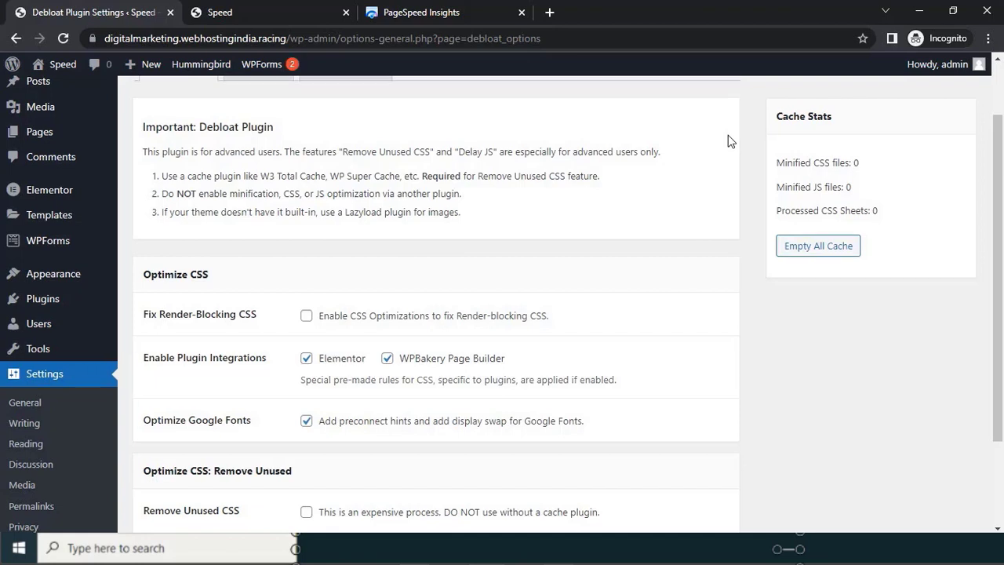
{"action": "scroll", "coordinate": [729, 138], "scroll_direction": "down", "scroll_amount": 2}
{"action": "left_click", "coordinate": [307, 209]}
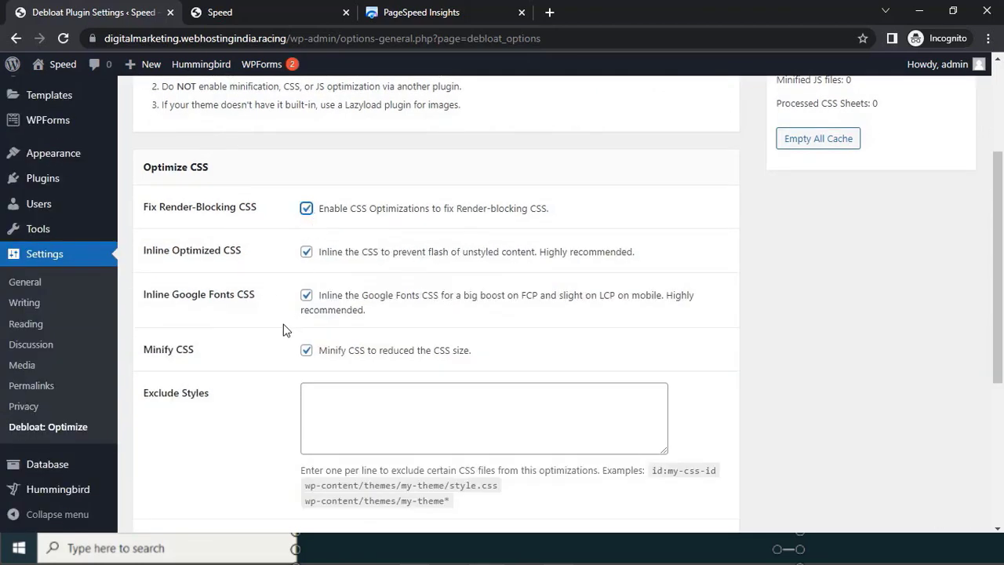
{"action": "left_click", "coordinate": [306, 209]}
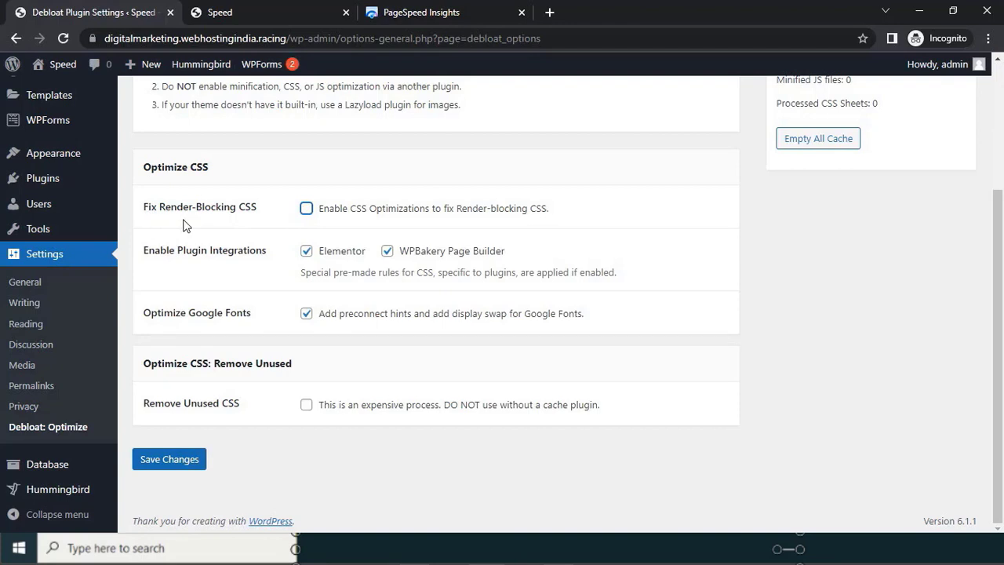
{"action": "left_click", "coordinate": [305, 210]}
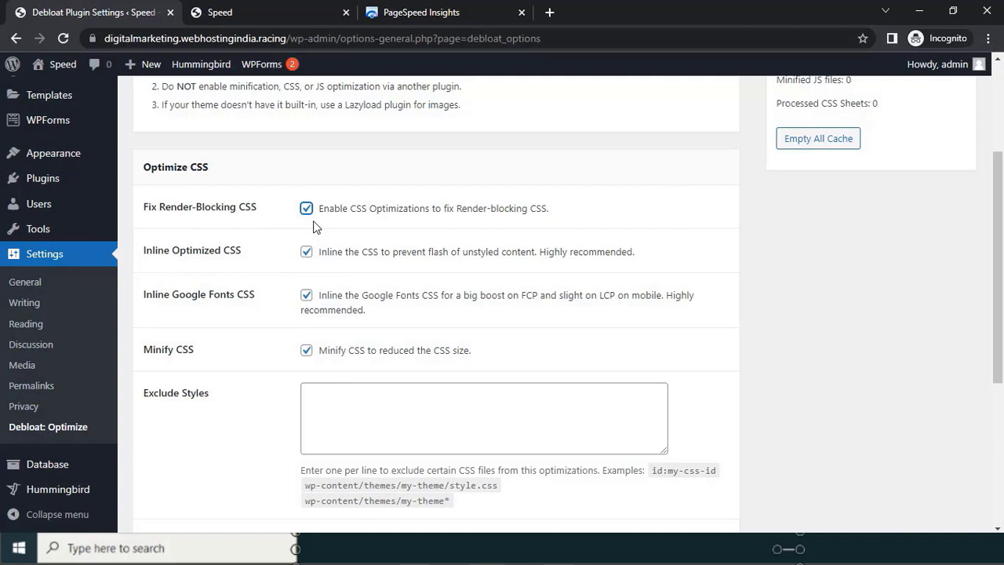
{"action": "scroll", "coordinate": [310, 226], "scroll_direction": "down", "scroll_amount": 3}
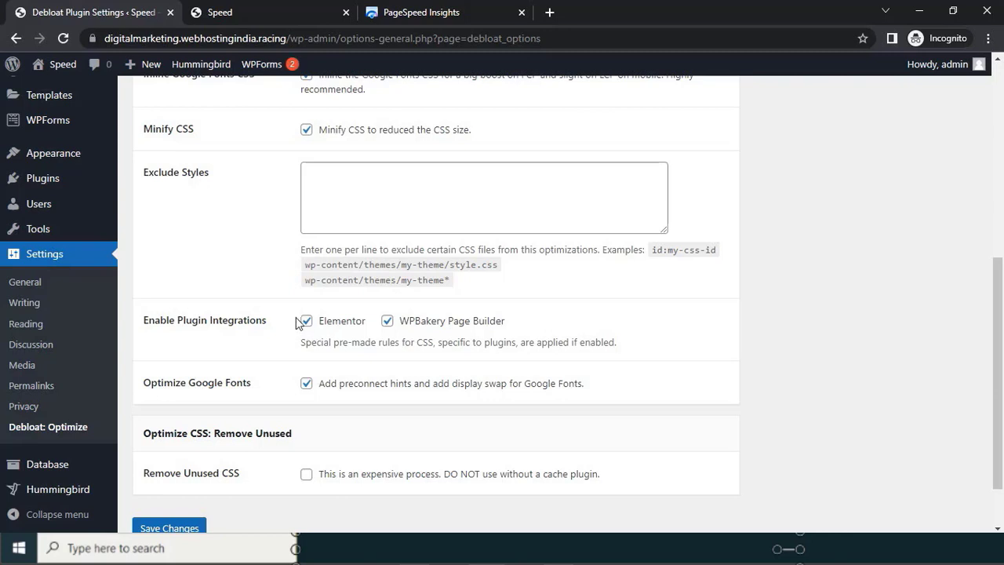
{"action": "left_click", "coordinate": [387, 322]}
Step: Check the site's existing mobile performance report in PageSpeed Insights and return to the Debloat settings
{"action": "left_click", "coordinate": [437, 12]}
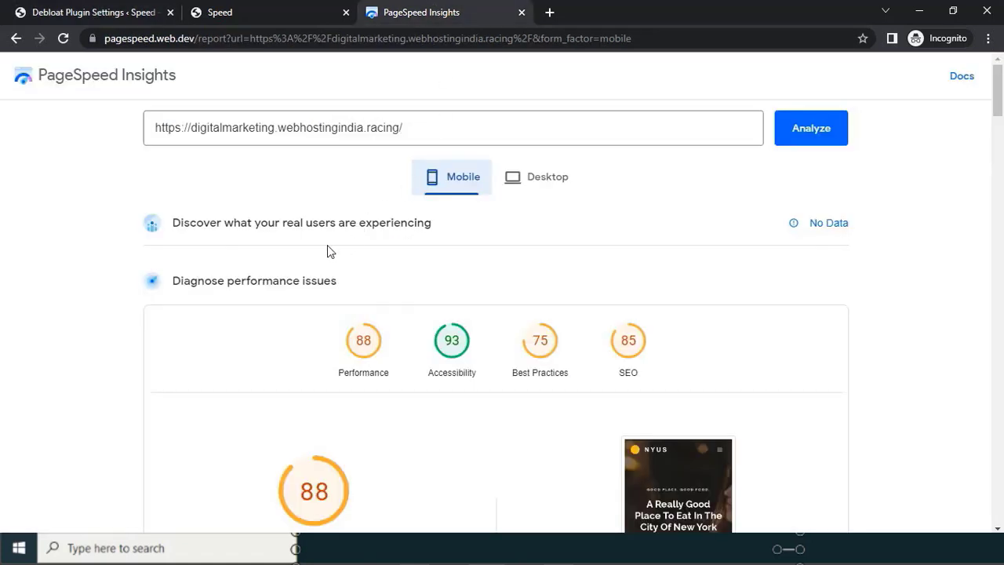
{"action": "scroll", "coordinate": [329, 249], "scroll_direction": "down", "scroll_amount": 1}
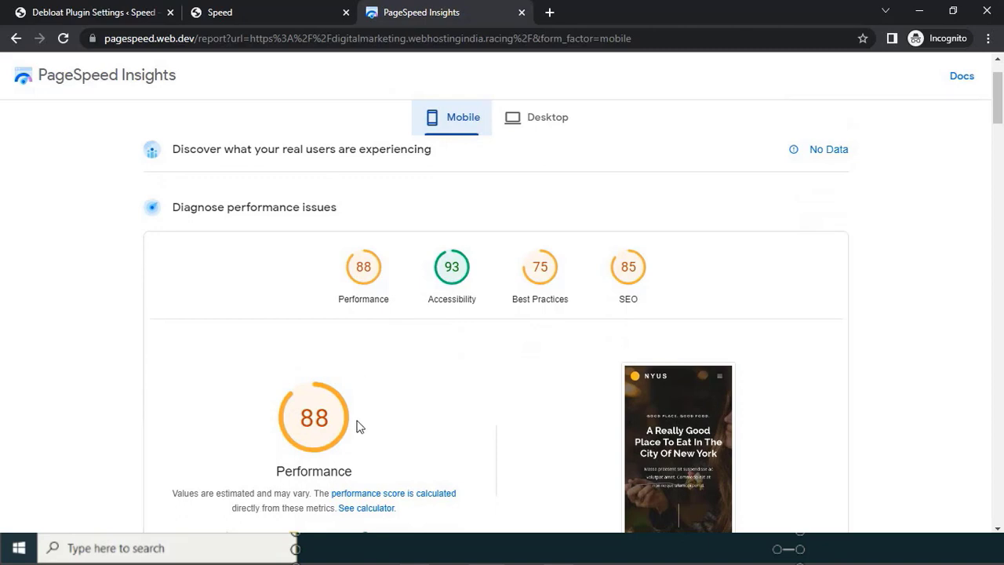
{"action": "left_click", "coordinate": [118, 13]}
Step: Enable Remove Unused CSS in Debloat and apply the removal to all stylesheets
{"action": "scroll", "coordinate": [276, 302], "scroll_direction": "down", "scroll_amount": 1}
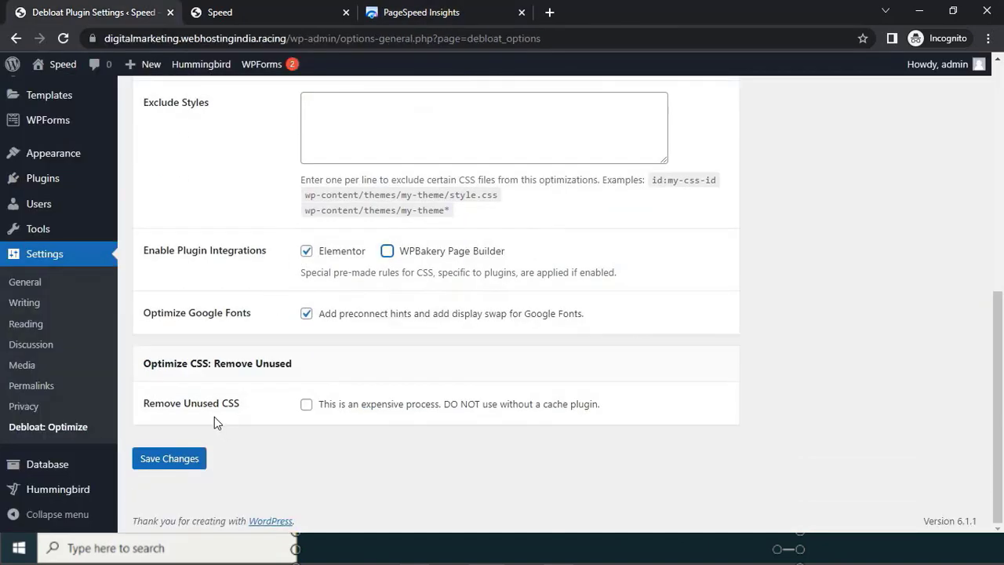
{"action": "left_click", "coordinate": [306, 404]}
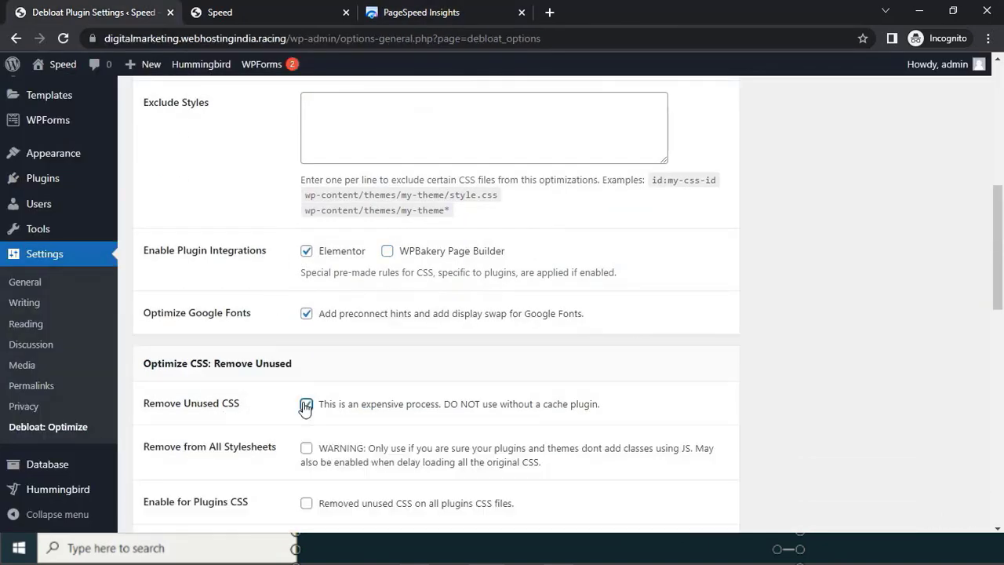
{"action": "scroll", "coordinate": [306, 408], "scroll_direction": "down", "scroll_amount": 3}
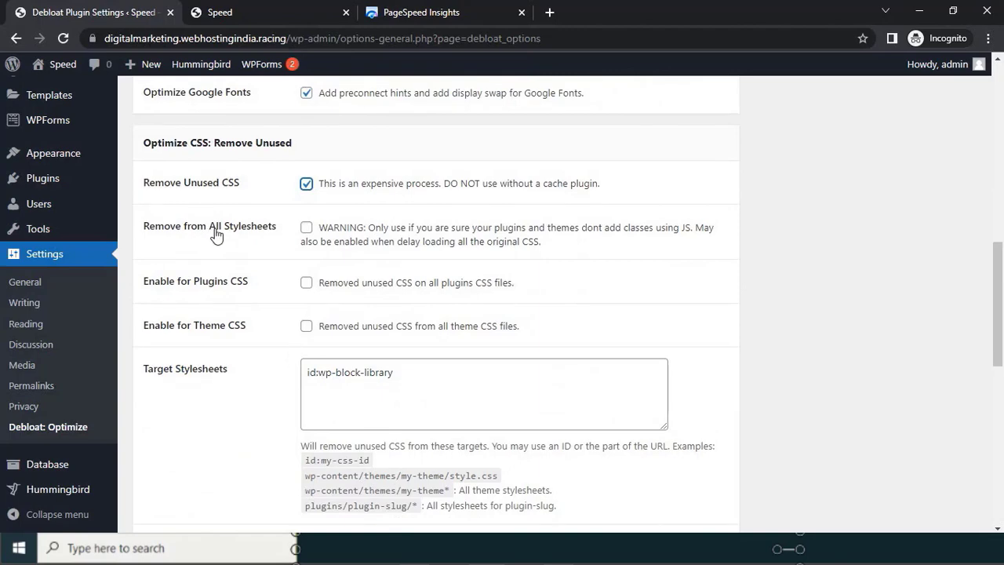
{"action": "left_click", "coordinate": [306, 228]}
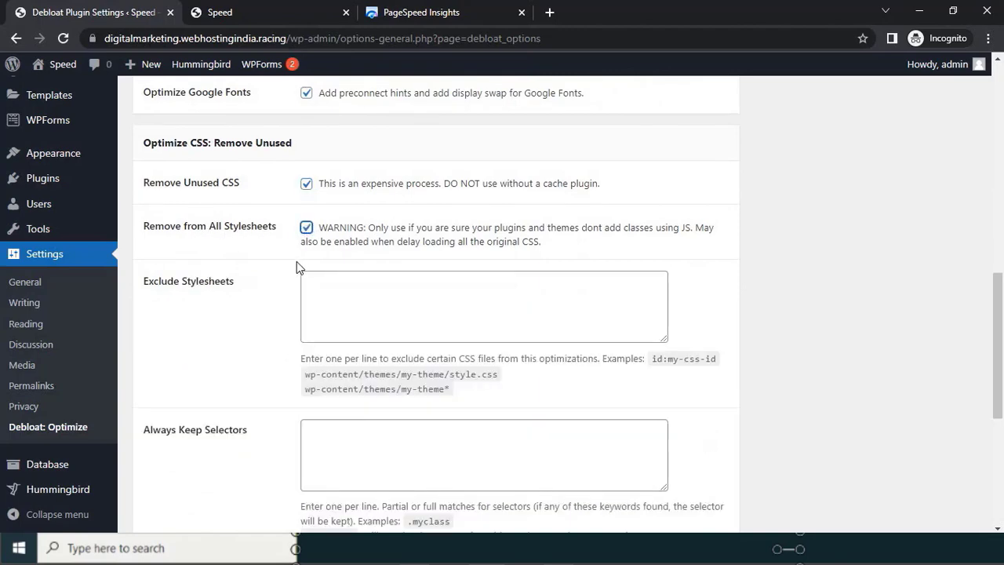
Step: Enable Delay load Original CSS for all pages and save Debloat's CSS settings
{"action": "scroll", "coordinate": [296, 262], "scroll_direction": "down", "scroll_amount": 5}
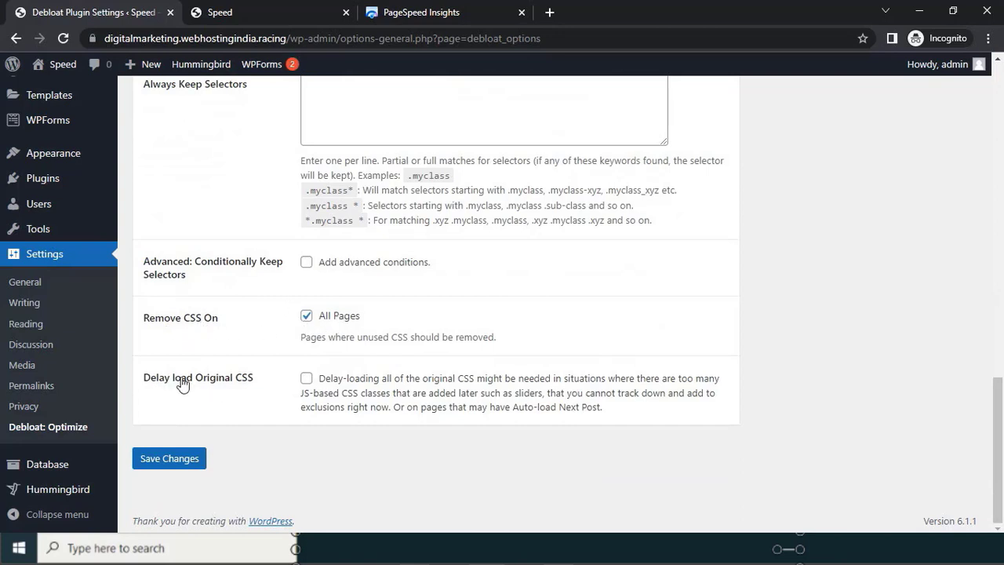
{"action": "left_click", "coordinate": [307, 379]}
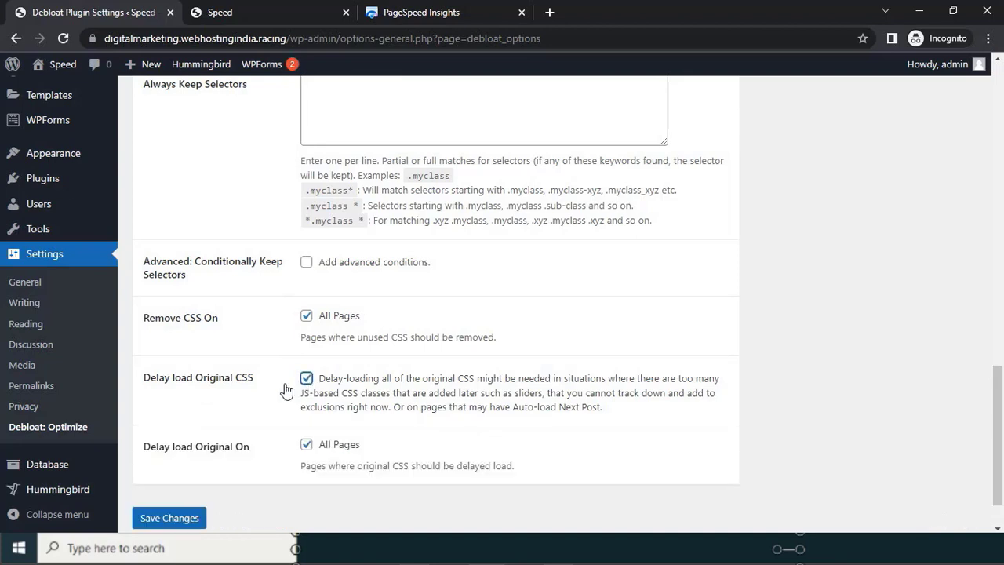
{"action": "scroll", "coordinate": [284, 387], "scroll_direction": "down", "scroll_amount": 1}
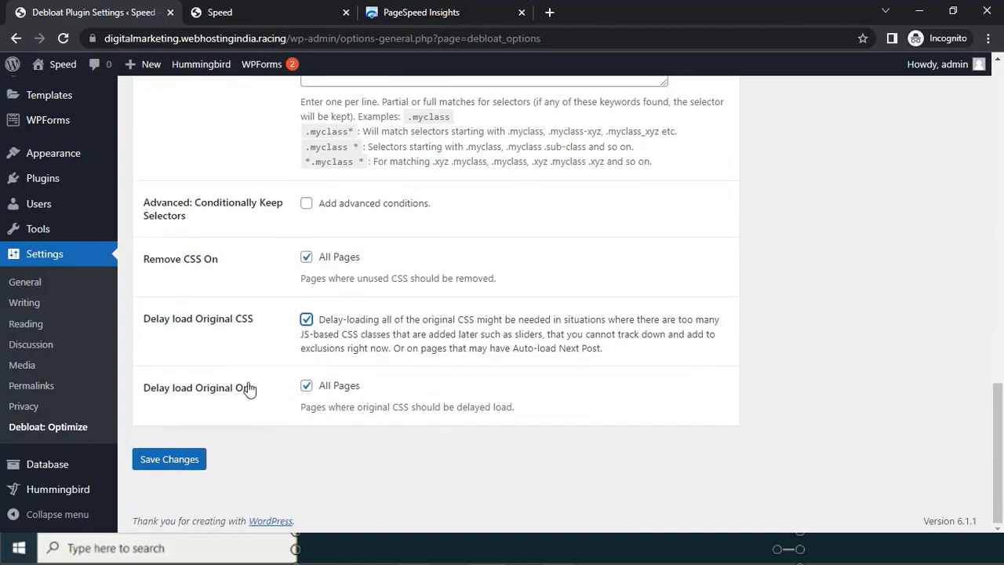
{"action": "left_click", "coordinate": [167, 459]}
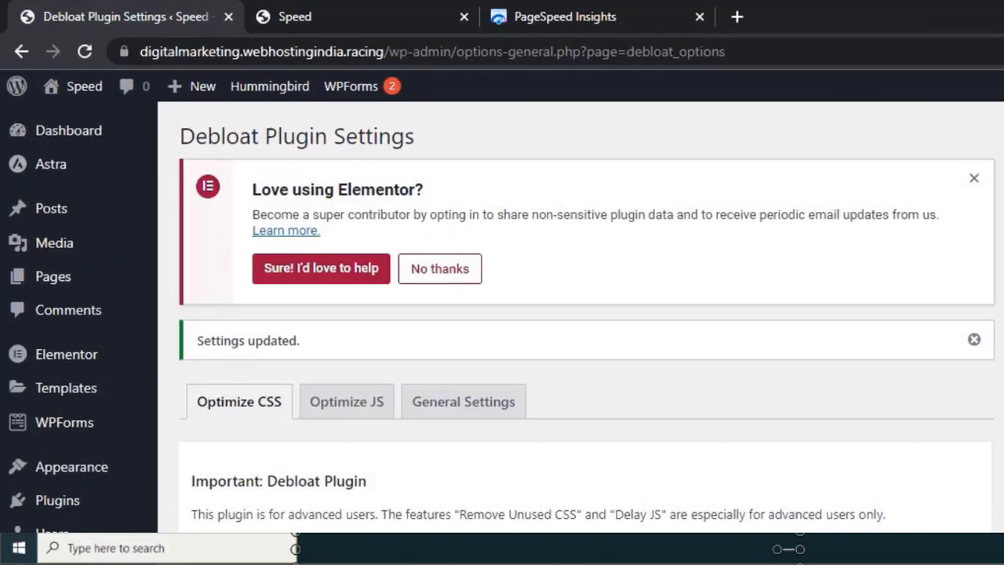
Step: In Debloat's Optimize JS settings, enable Defer Javascript and Minify Javascript, and disable the WPBakery Page Builder integration
{"action": "left_click", "coordinate": [353, 408]}
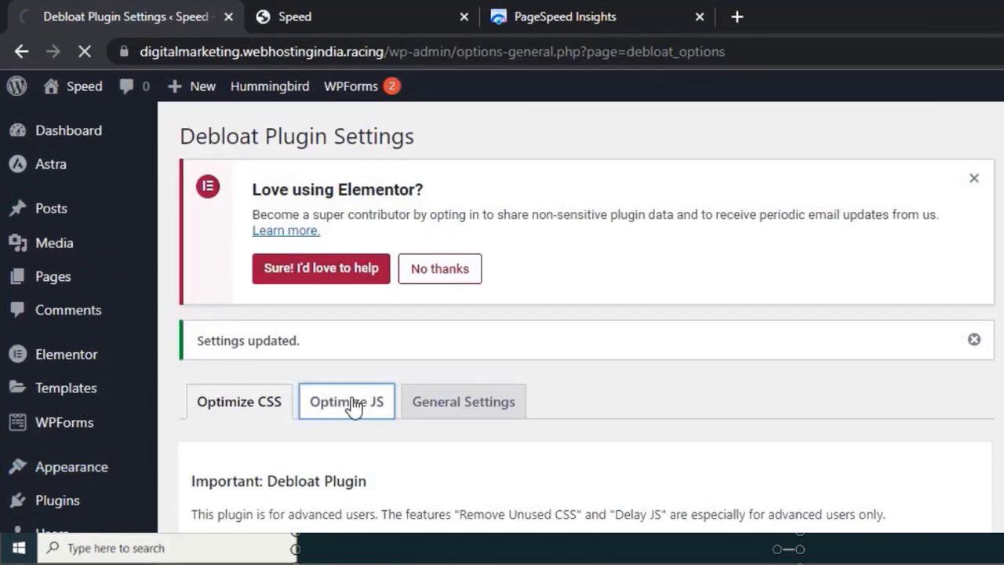
{"action": "scroll", "coordinate": [352, 405], "scroll_direction": "down", "scroll_amount": 3}
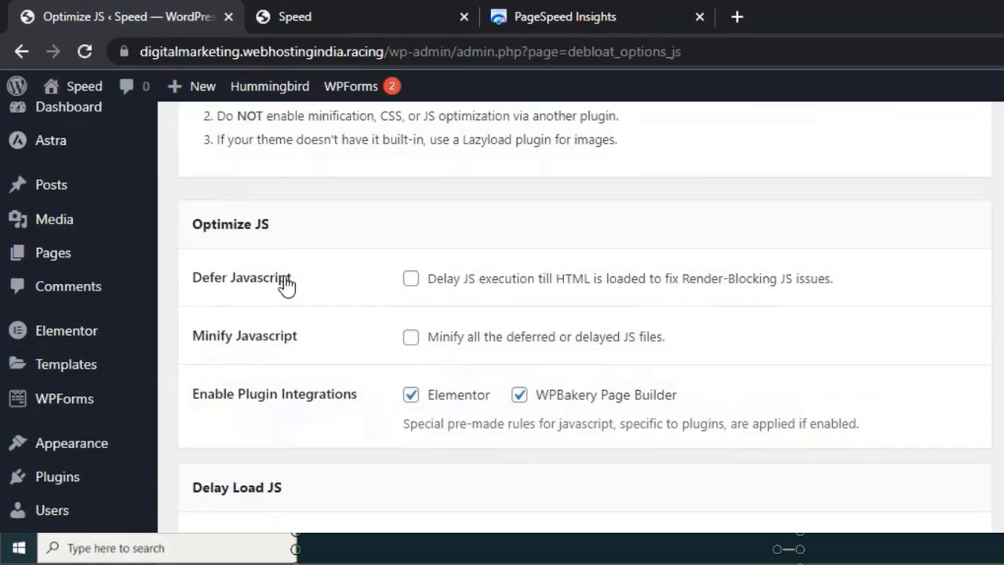
{"action": "left_click", "coordinate": [412, 279]}
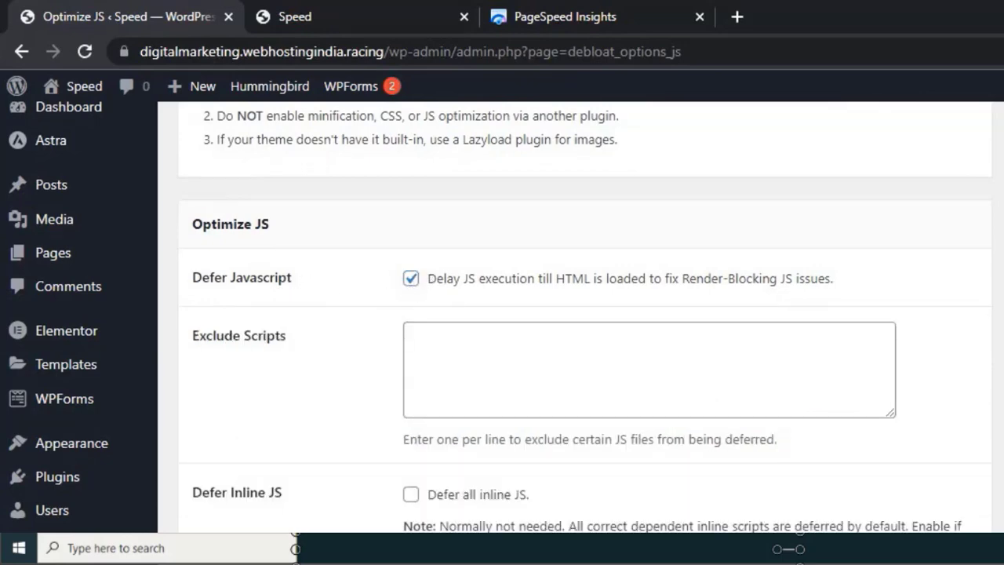
{"action": "scroll", "coordinate": [584, 314], "scroll_direction": "down", "scroll_amount": 3}
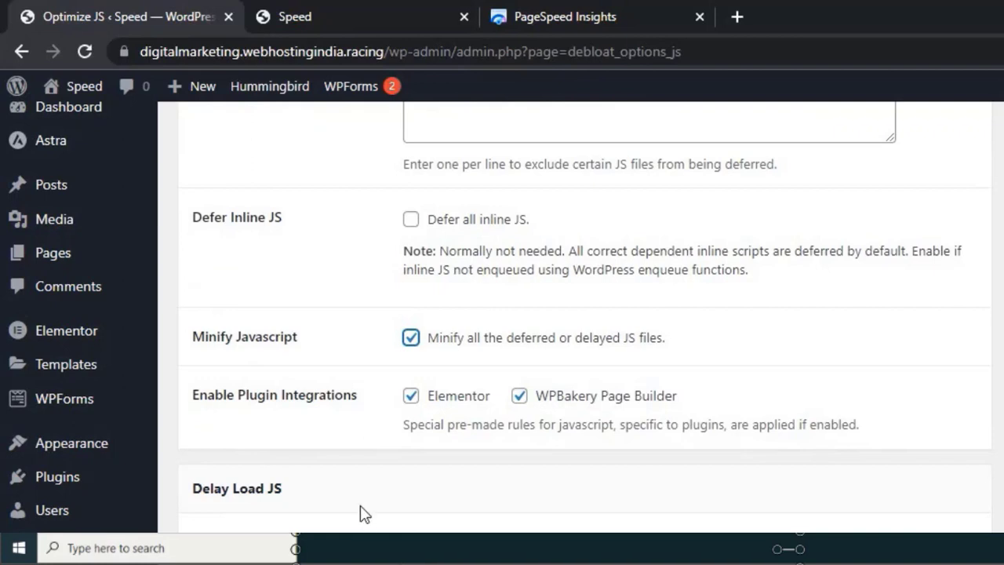
{"action": "left_click", "coordinate": [519, 397]}
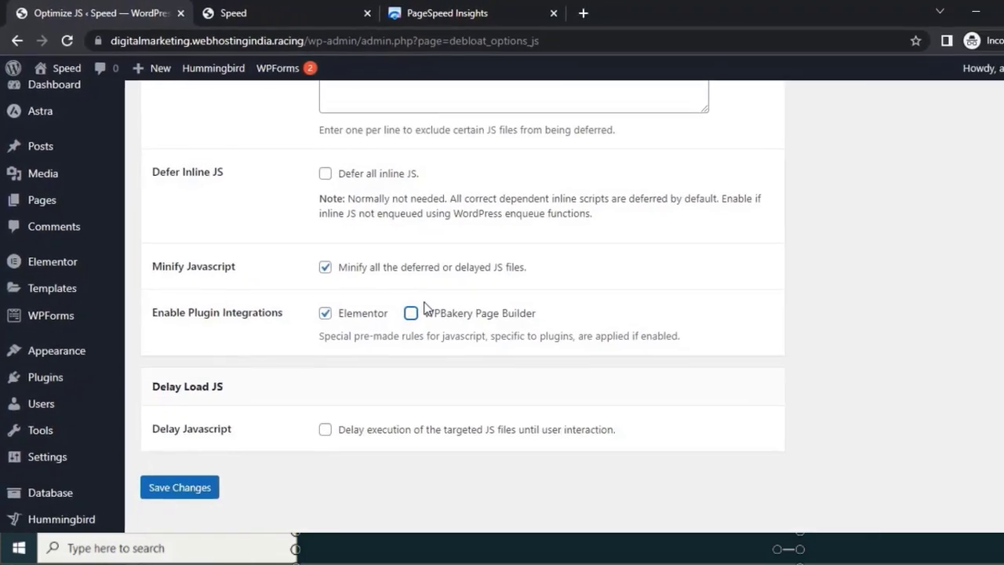
Step: Enable Delay Javascript, keep Delay Google Ads enabled, and save Debloat's JS settings
{"action": "left_click", "coordinate": [306, 405]}
{"action": "scroll", "coordinate": [307, 408], "scroll_direction": "down", "scroll_amount": 5}
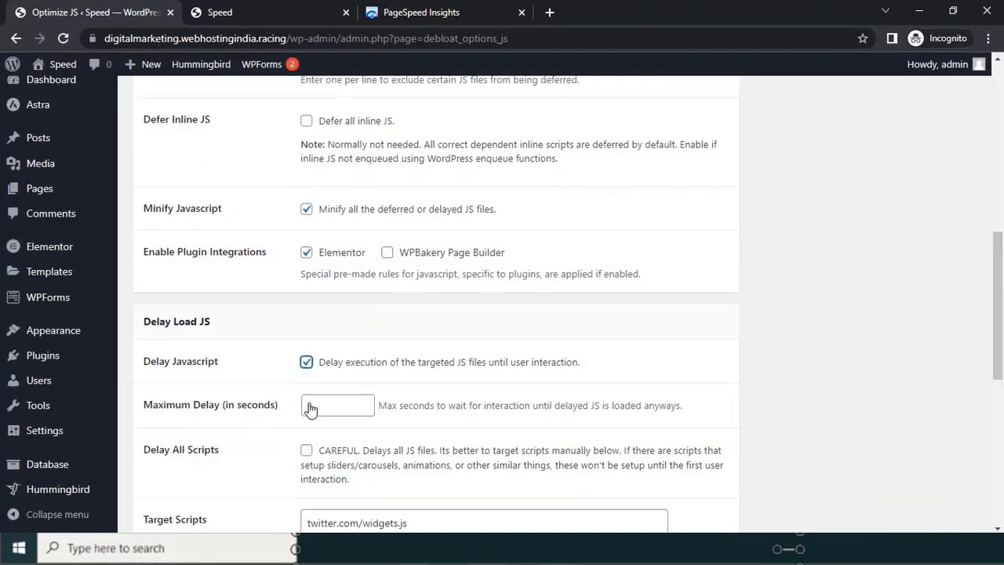
{"action": "scroll", "coordinate": [329, 400], "scroll_direction": "up", "scroll_amount": 1}
{"action": "scroll", "coordinate": [282, 390], "scroll_direction": "down", "scroll_amount": 3}
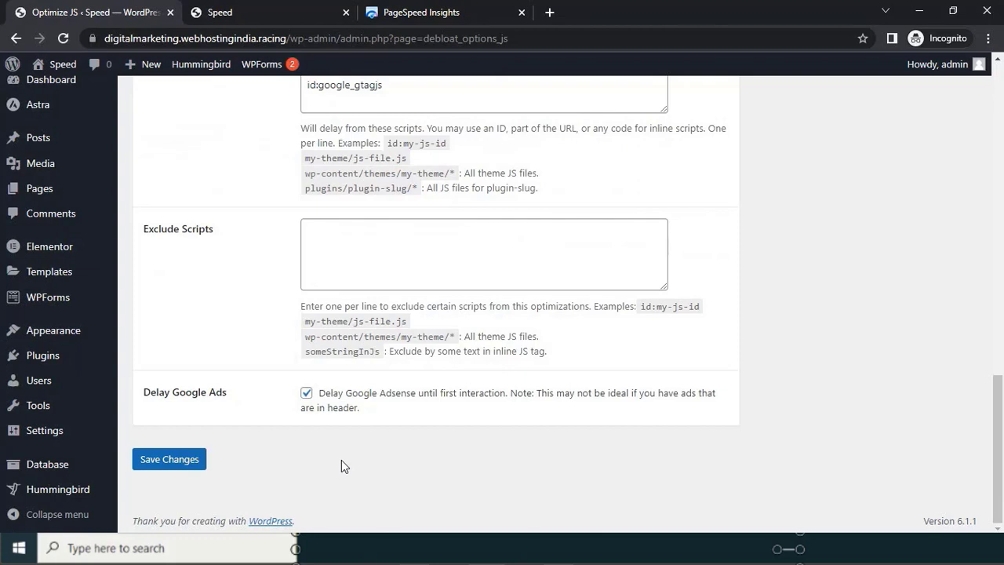
{"action": "left_click", "coordinate": [306, 394]}
{"action": "left_click", "coordinate": [306, 396]}
{"action": "left_click", "coordinate": [189, 463]}
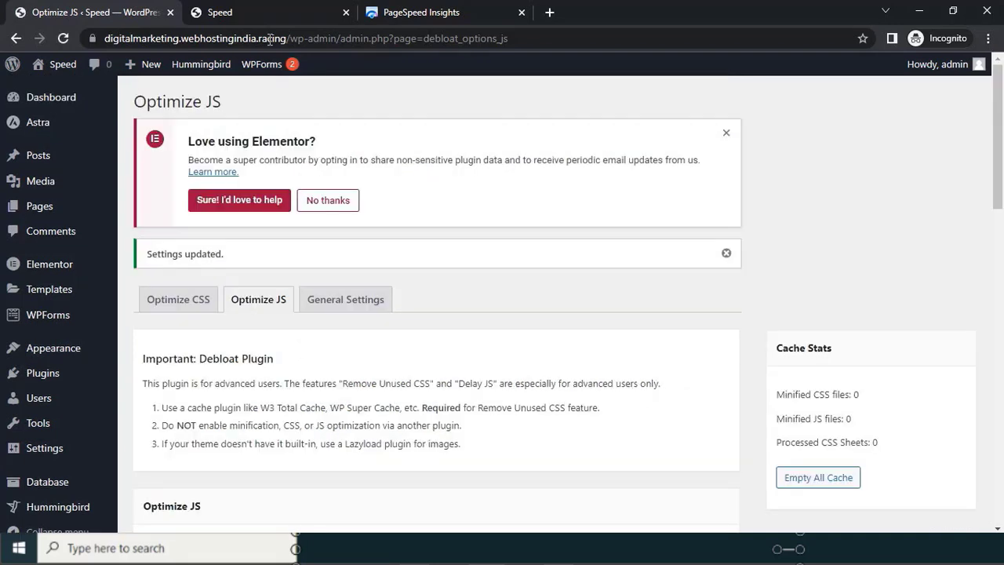
Step: Rerun the PageSpeed Insights analysis of the site and check the mobile and desktop scores
{"action": "left_click", "coordinate": [406, 16]}
{"action": "left_click", "coordinate": [66, 38]}
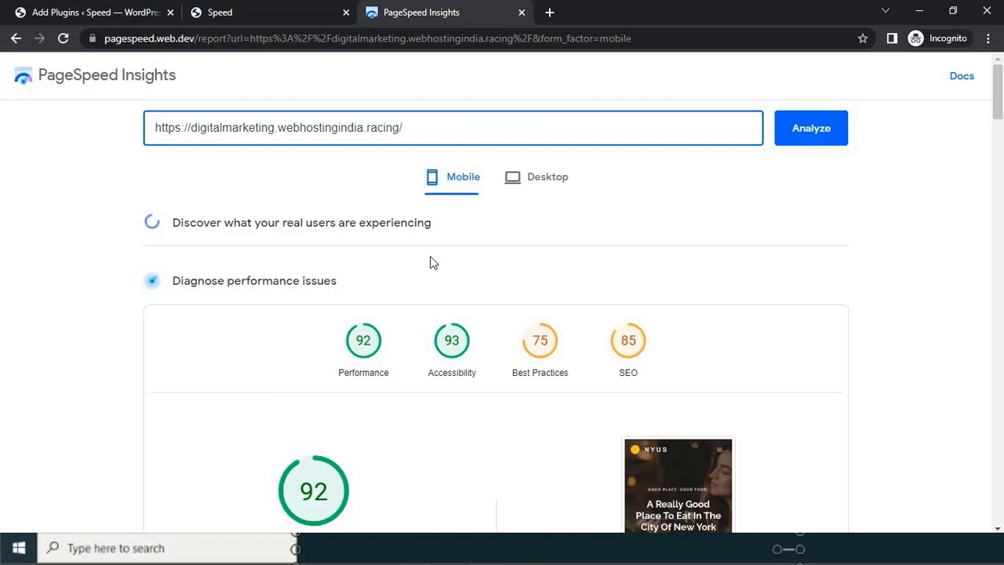
{"action": "scroll", "coordinate": [385, 188], "scroll_direction": "down", "scroll_amount": 1}
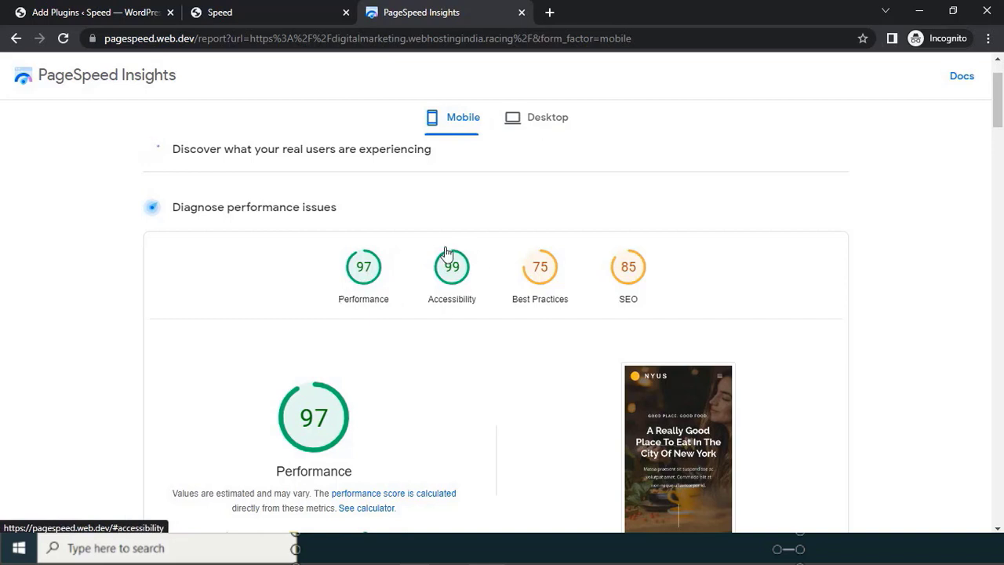
{"action": "left_click", "coordinate": [540, 127]}
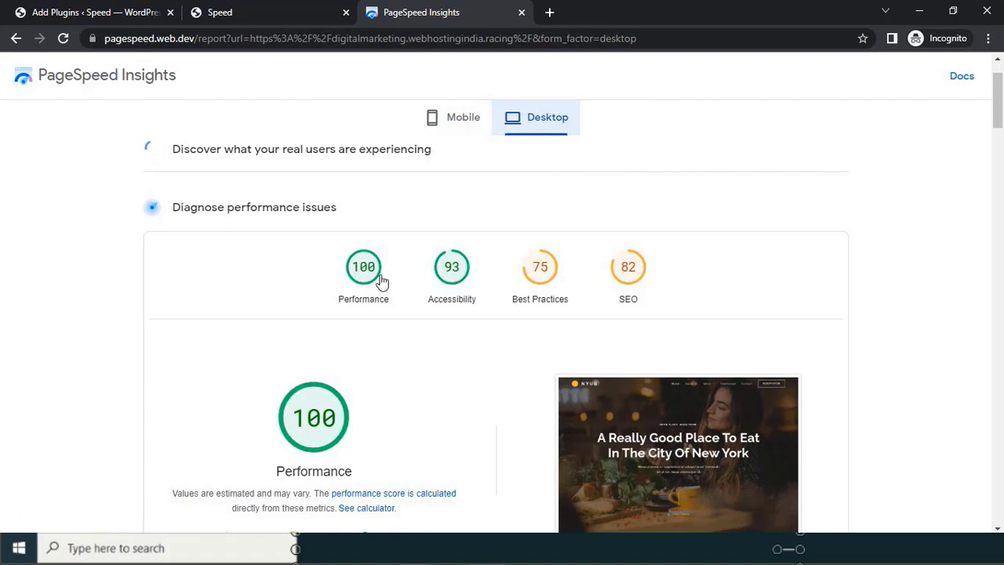